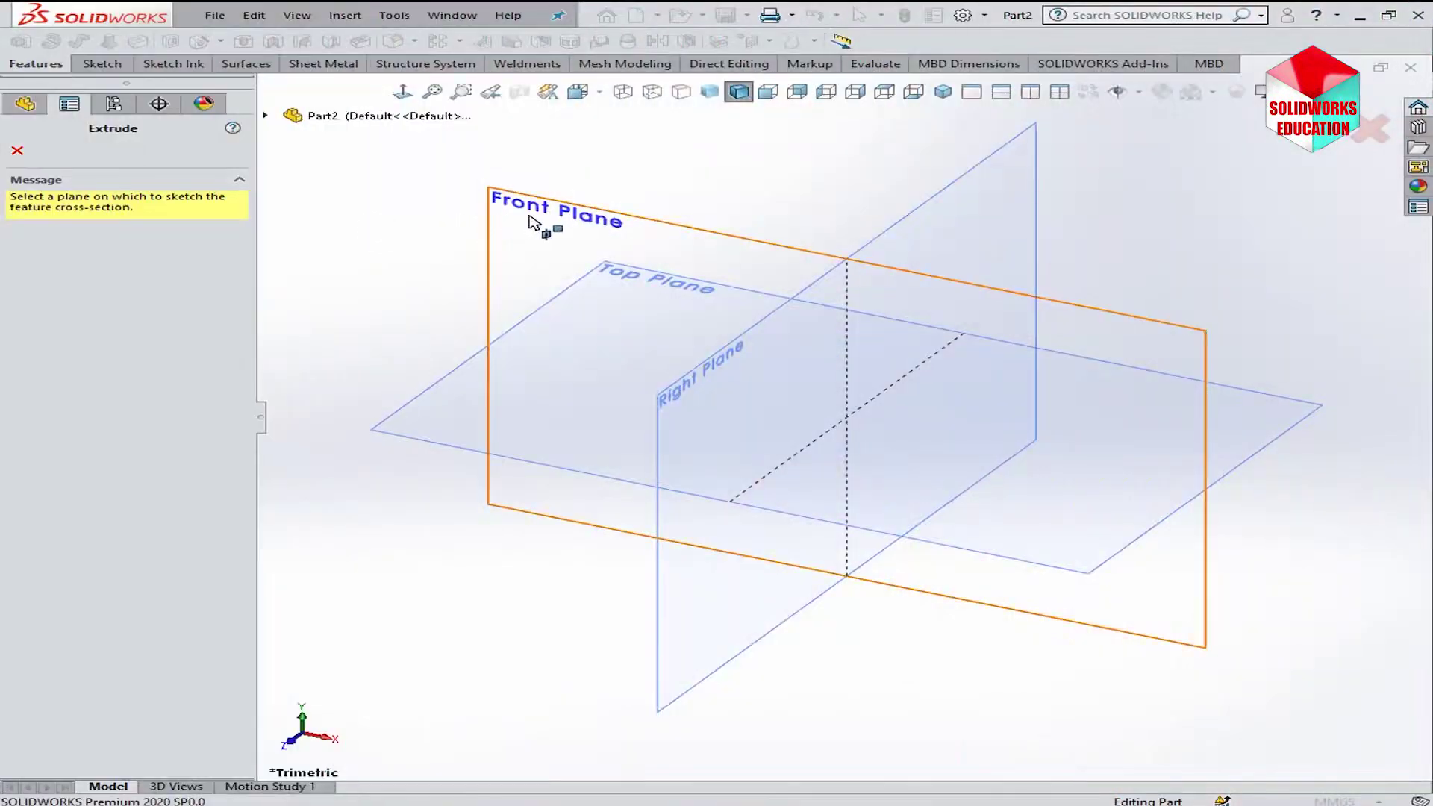
# - Open Sketch1 on the Front Plane of the empty part
pyautogui.click(523, 226)
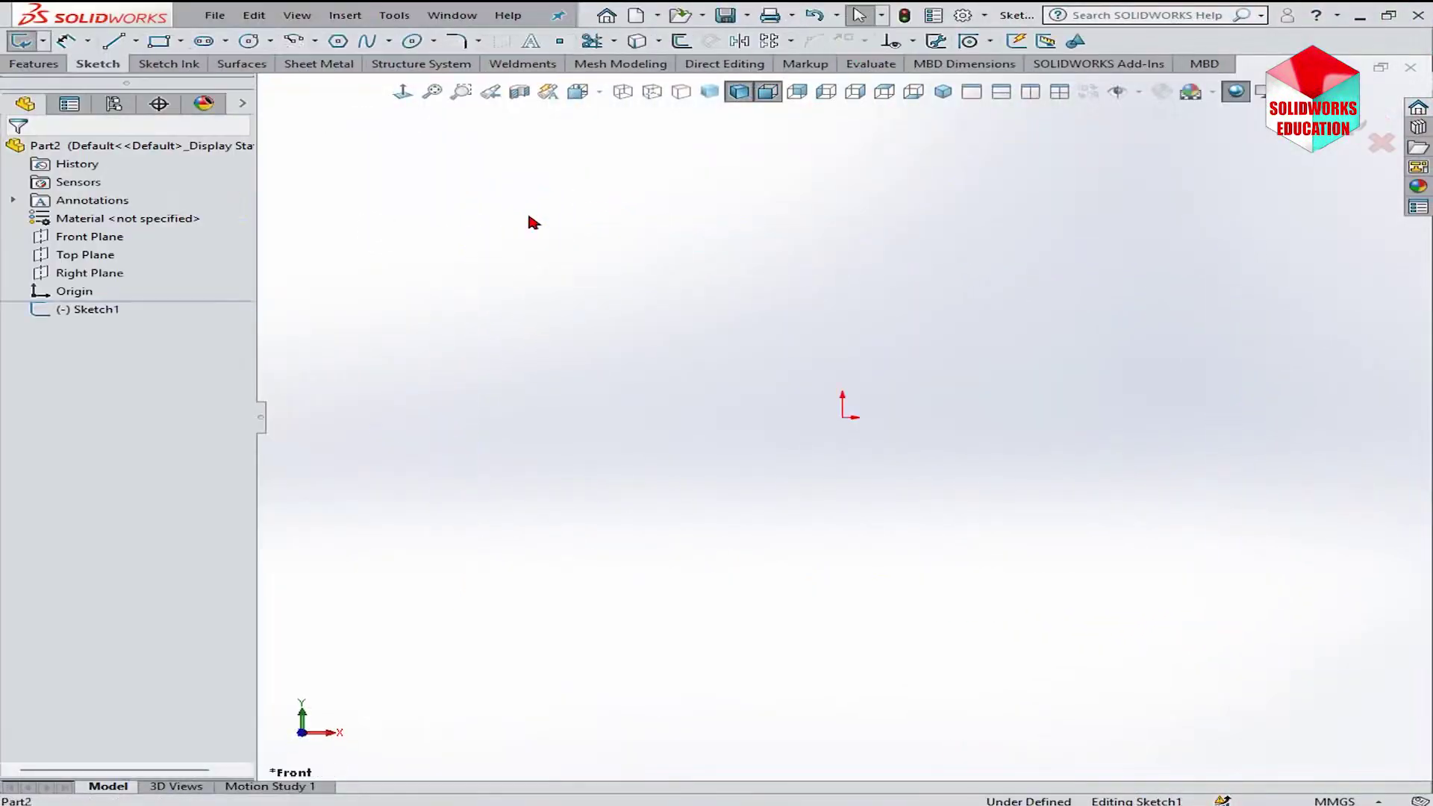
# - Sketch a Ø20 mm circle centred on the origin and exit the sketch
pyautogui.click(248, 40)
pyautogui.click(842, 417)
pyautogui.click(867, 611)
pyautogui.rightClick(933, 505)
pyautogui.click(1149, 478)
pyautogui.click(1103, 395)
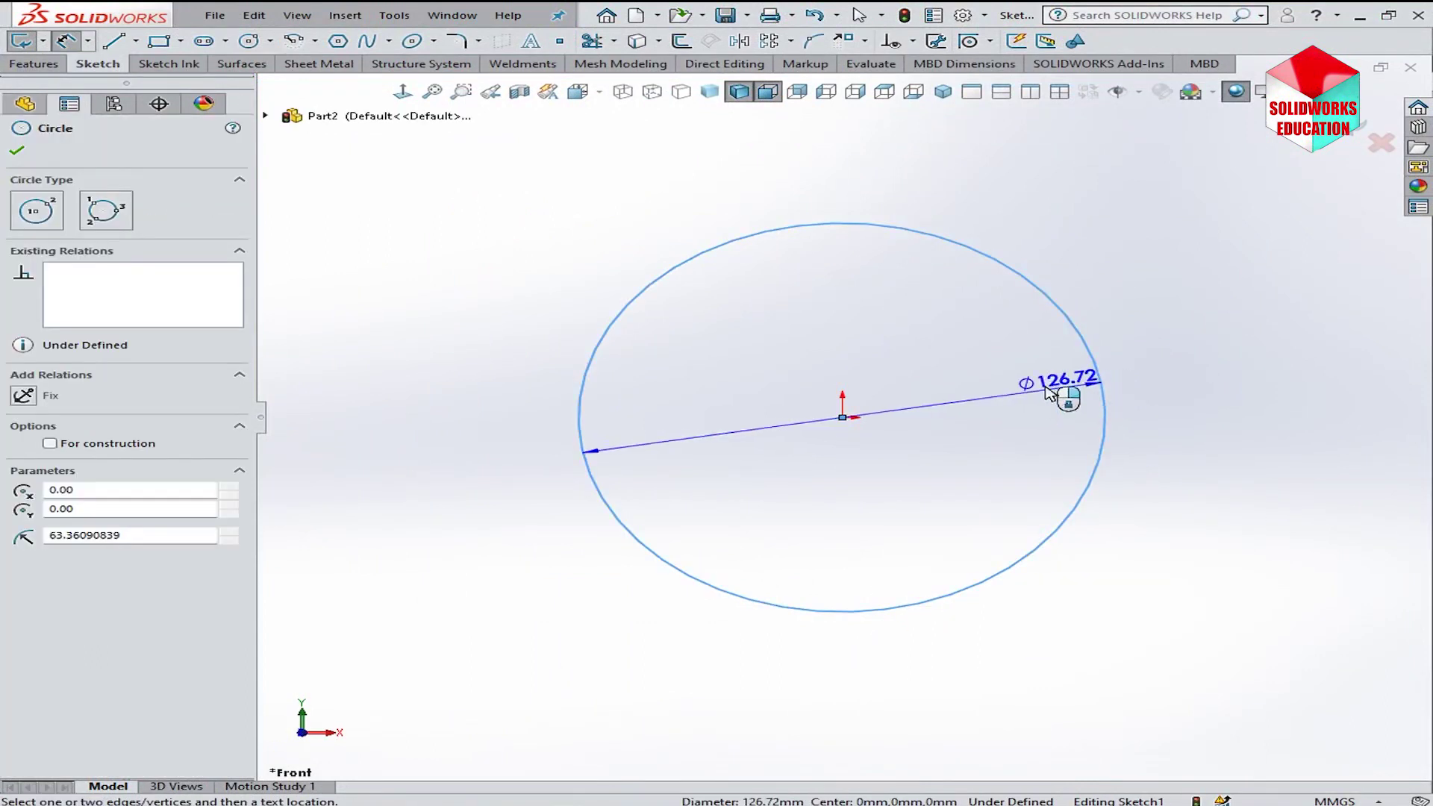
pyautogui.click(979, 369)
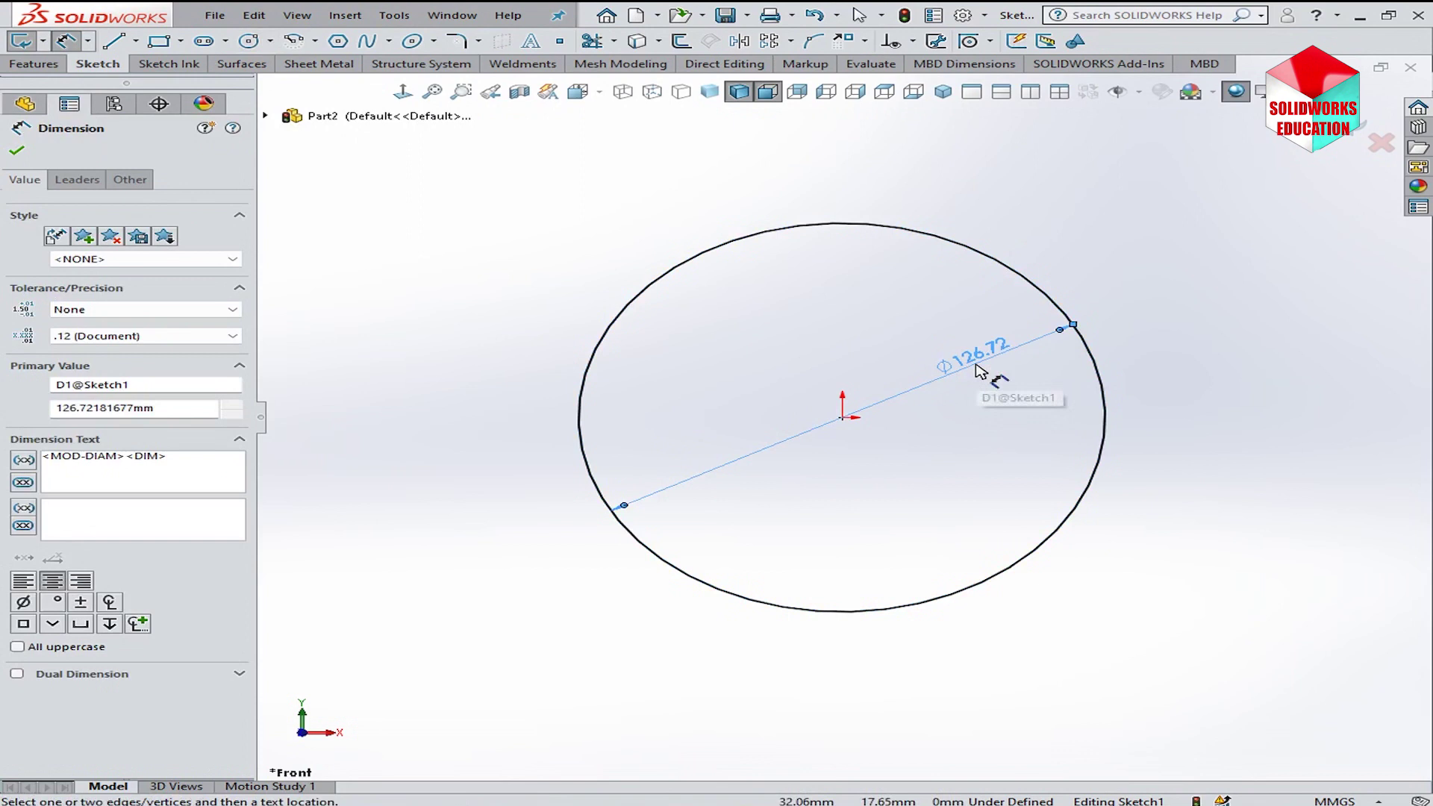
pyautogui.write('20')
pyautogui.press('Return')
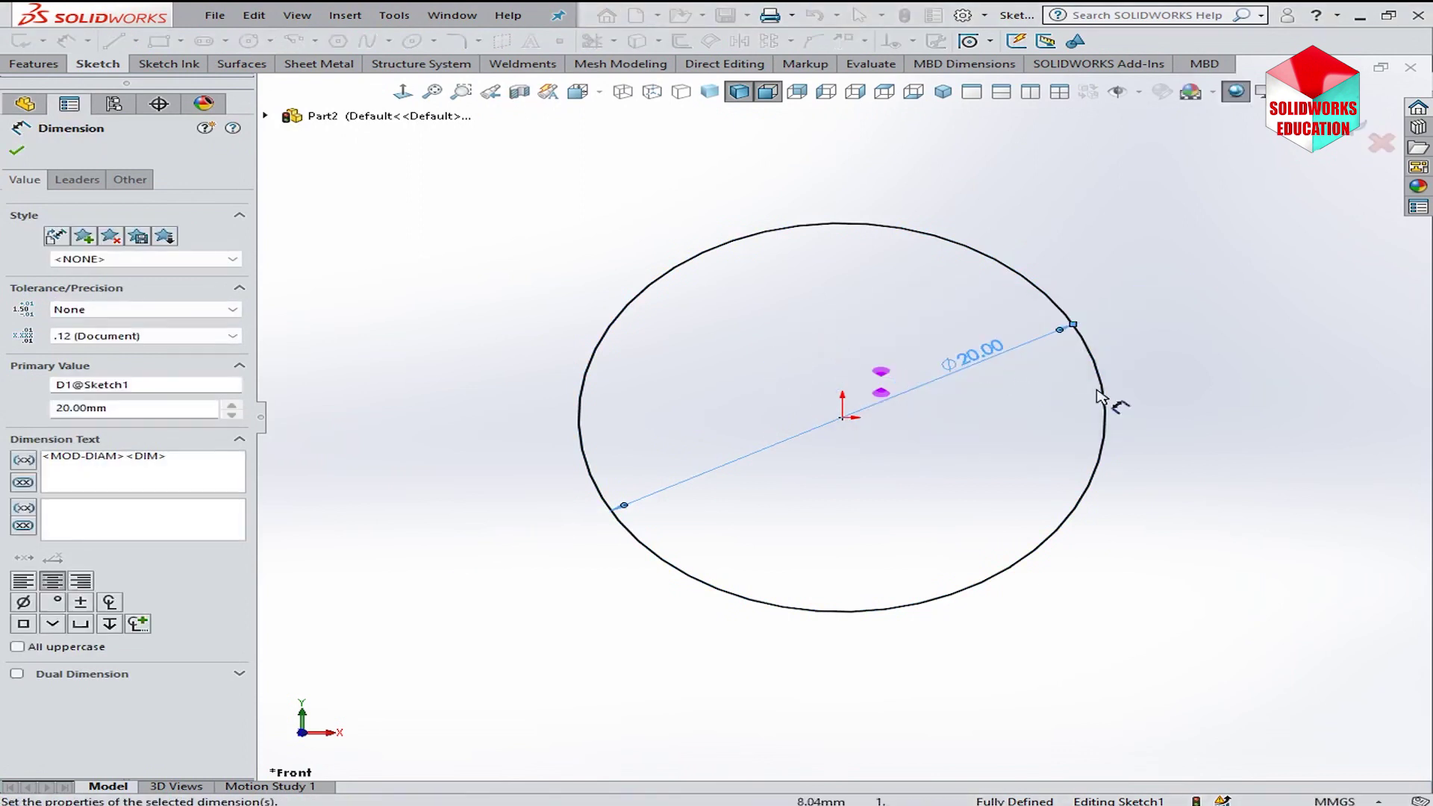
pyautogui.click(1142, 394)
pyautogui.press('Escape')
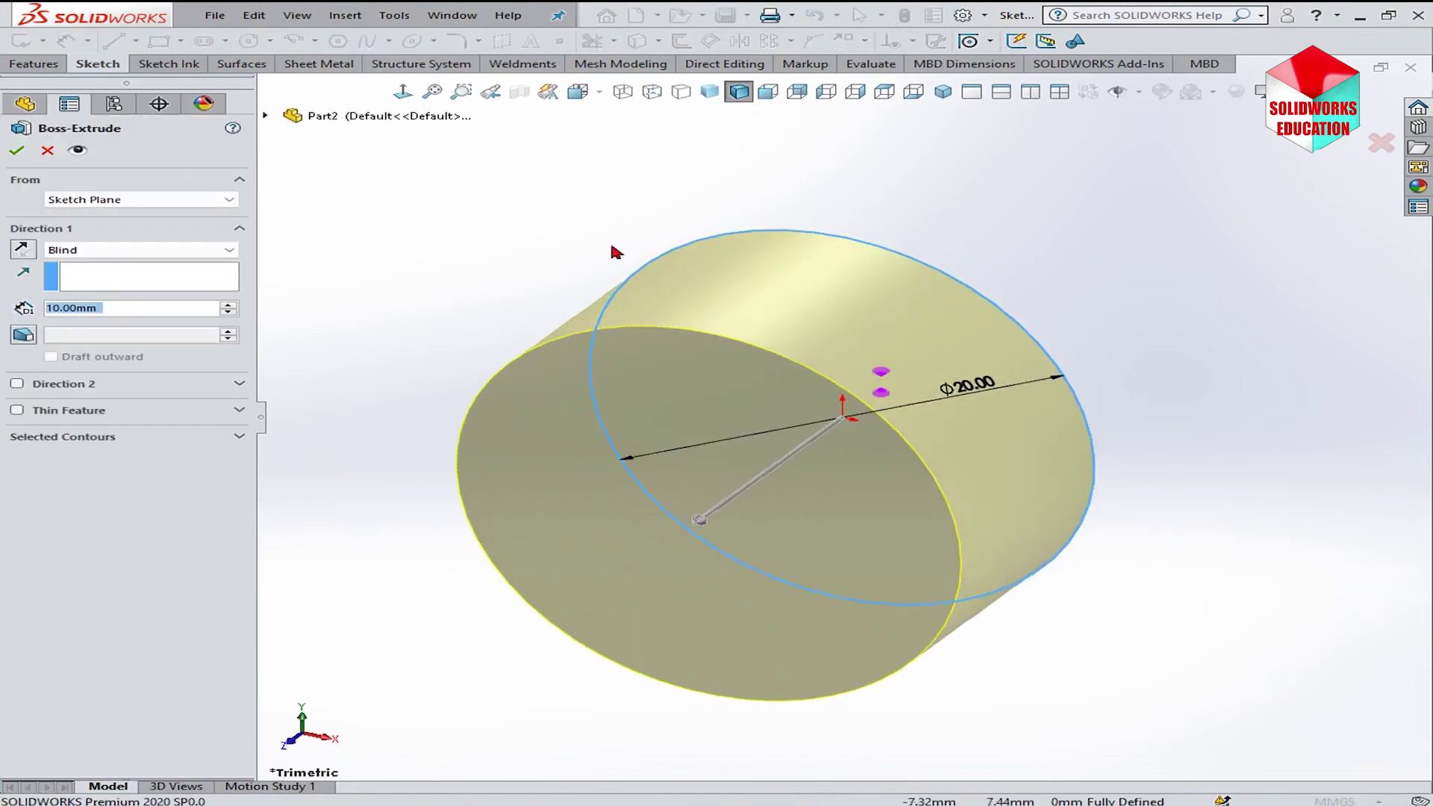
# - Extrude the circle 10 mm Mid Plane into a solid cylinder
pyautogui.click(217, 250)
pyautogui.click(167, 318)
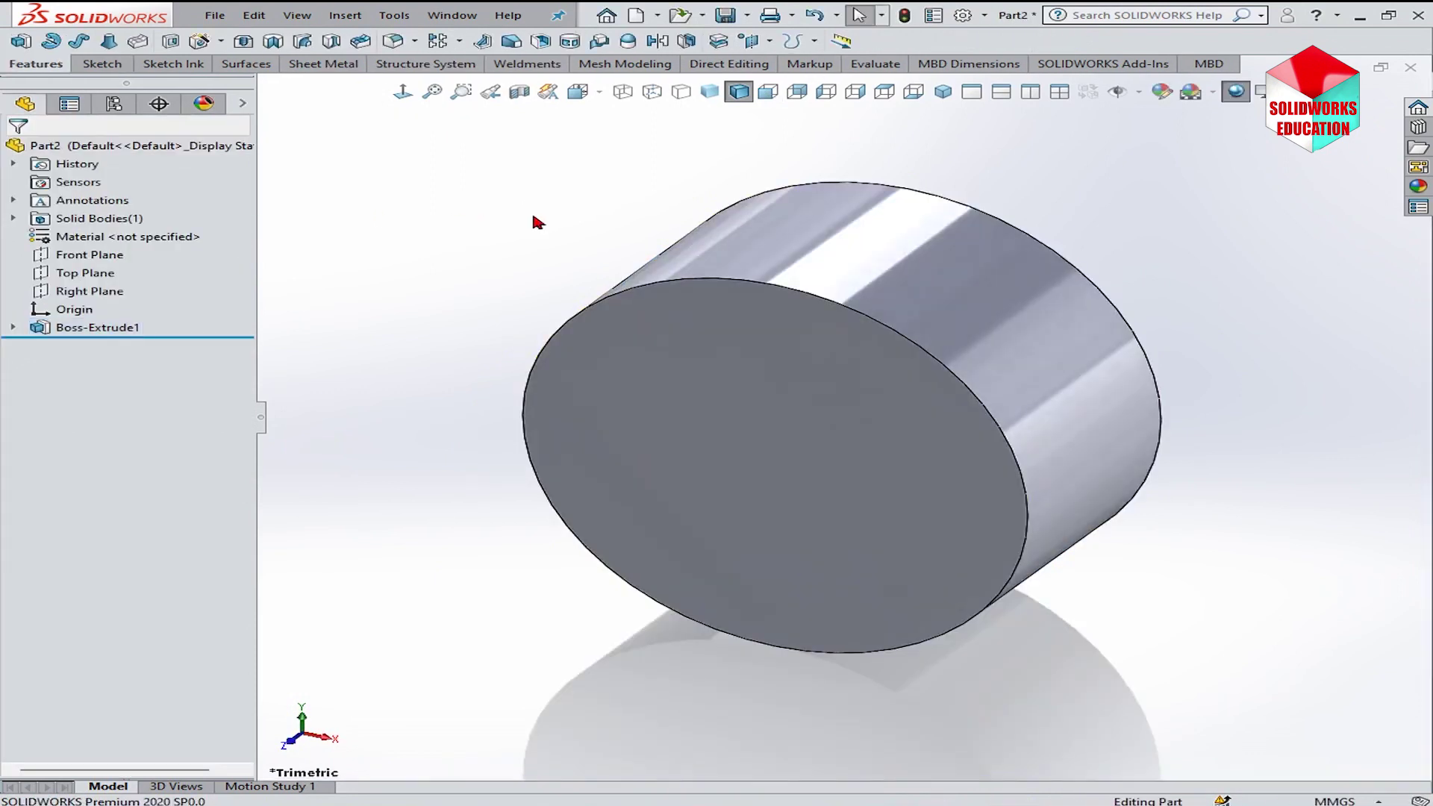
pyautogui.click(756, 350)
# - View the cylinder face-on in wireframe and start a new extrusion sketch on its flat face
pyautogui.click(956, 302)
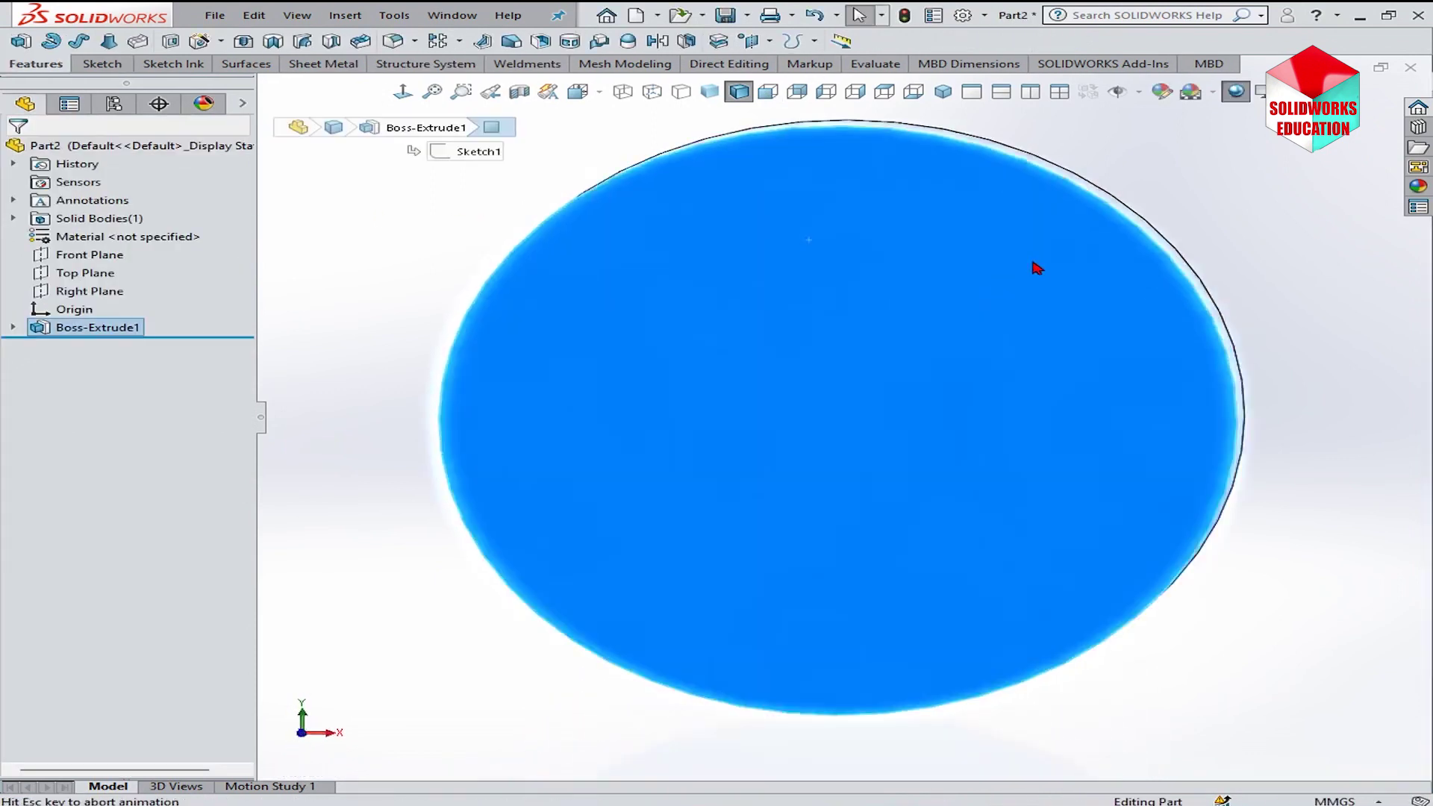
pyautogui.click(624, 91)
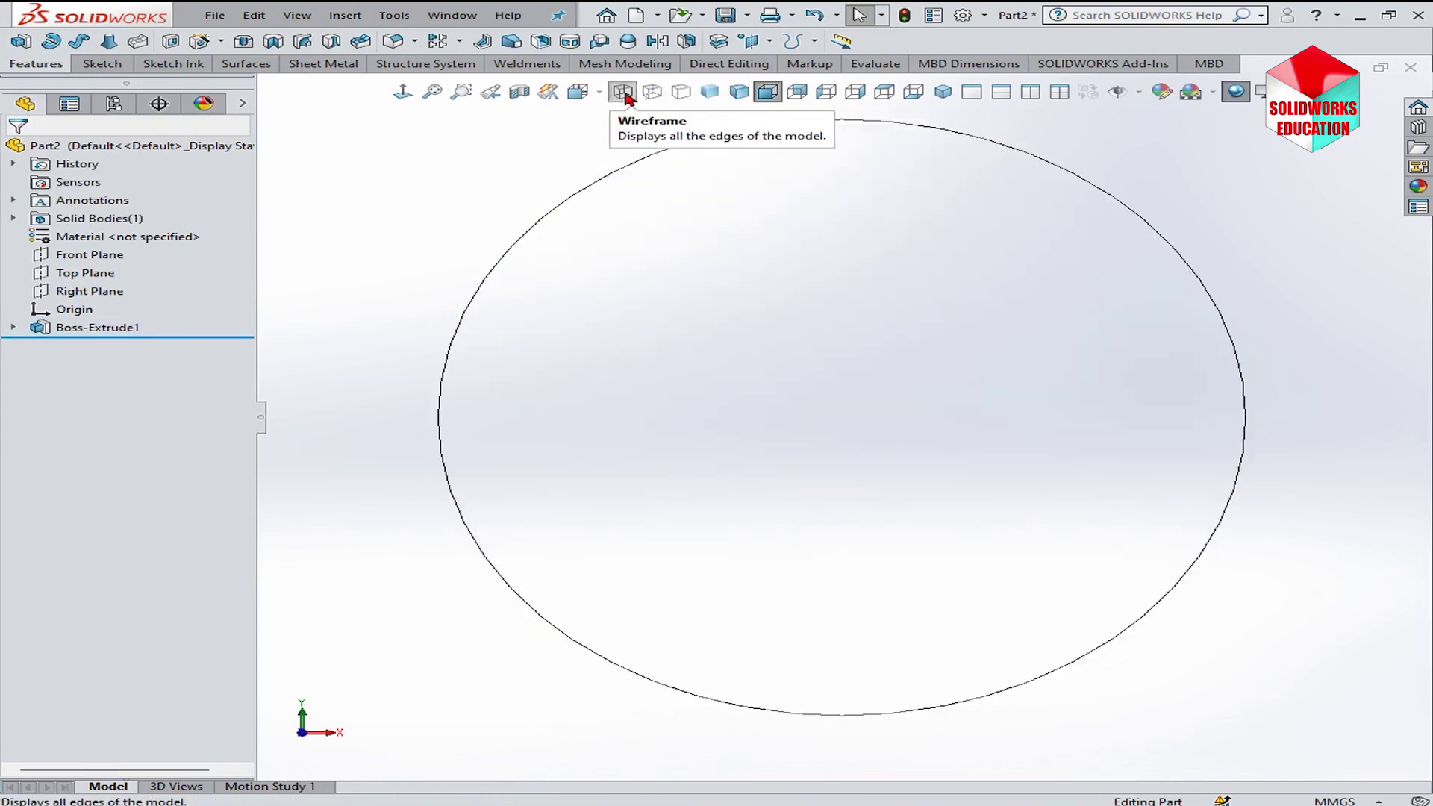
pyautogui.click(176, 47)
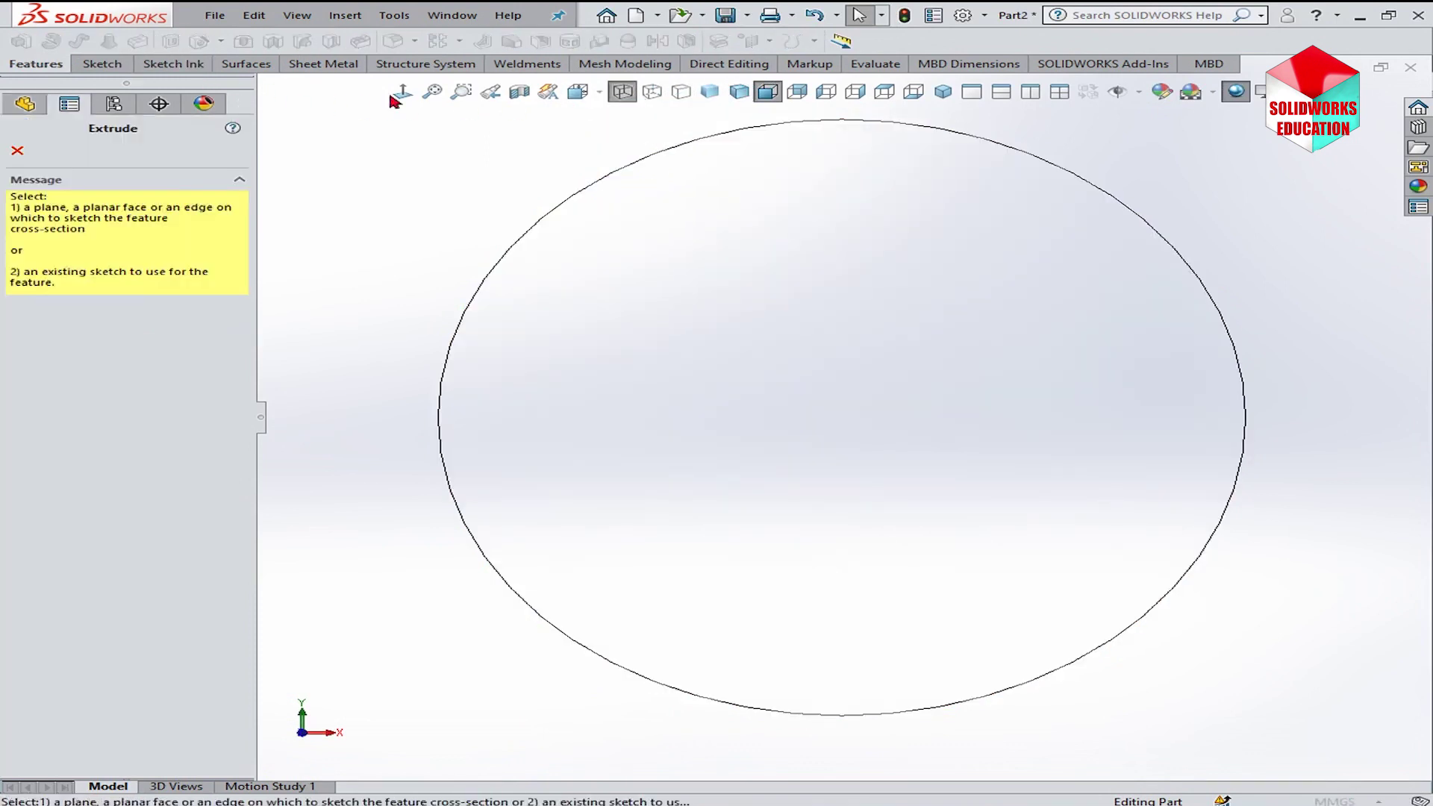
pyautogui.click(769, 207)
# - Draw a vertical centreline from the origin up to the cylinder's rim
pyautogui.click(136, 42)
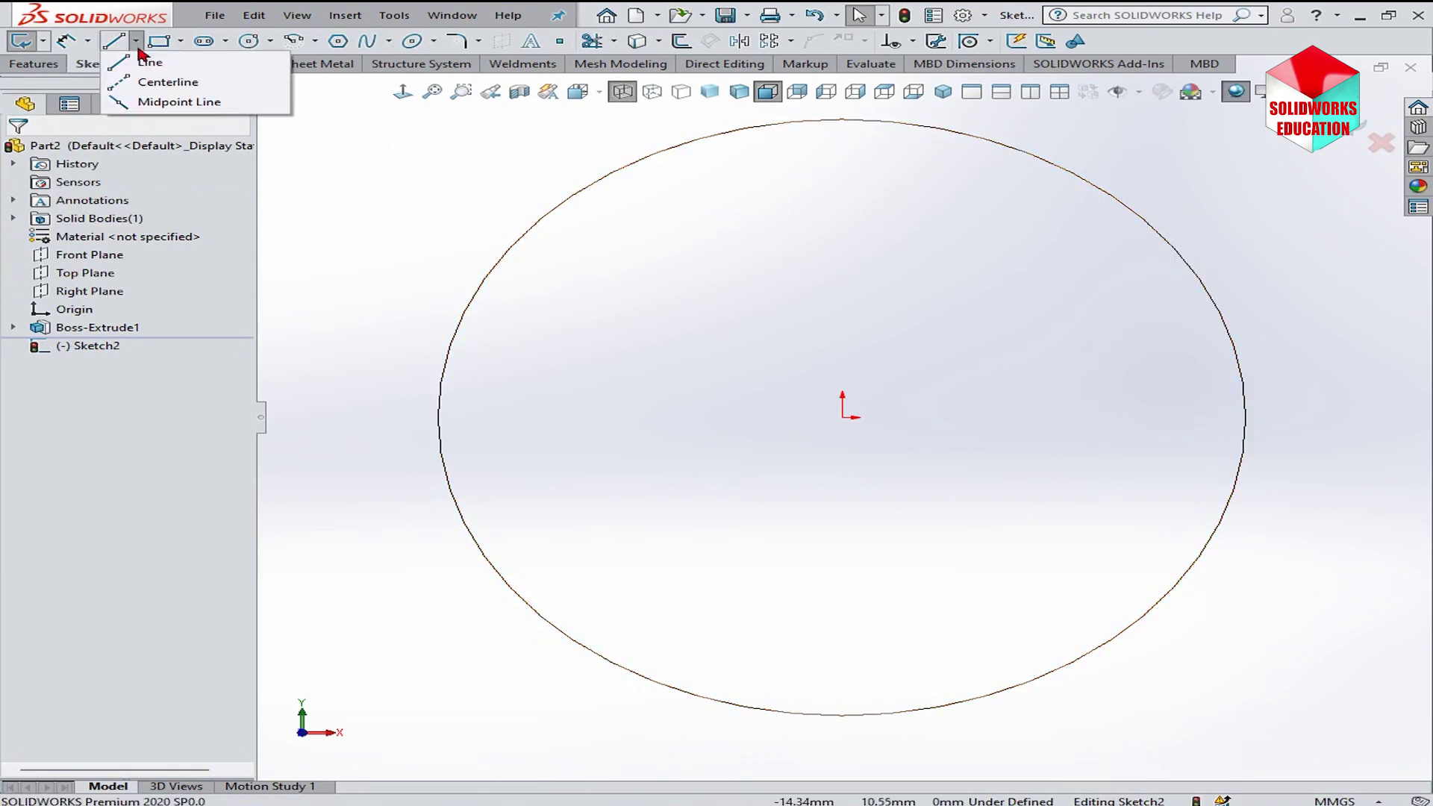
pyautogui.click(153, 79)
pyautogui.click(843, 416)
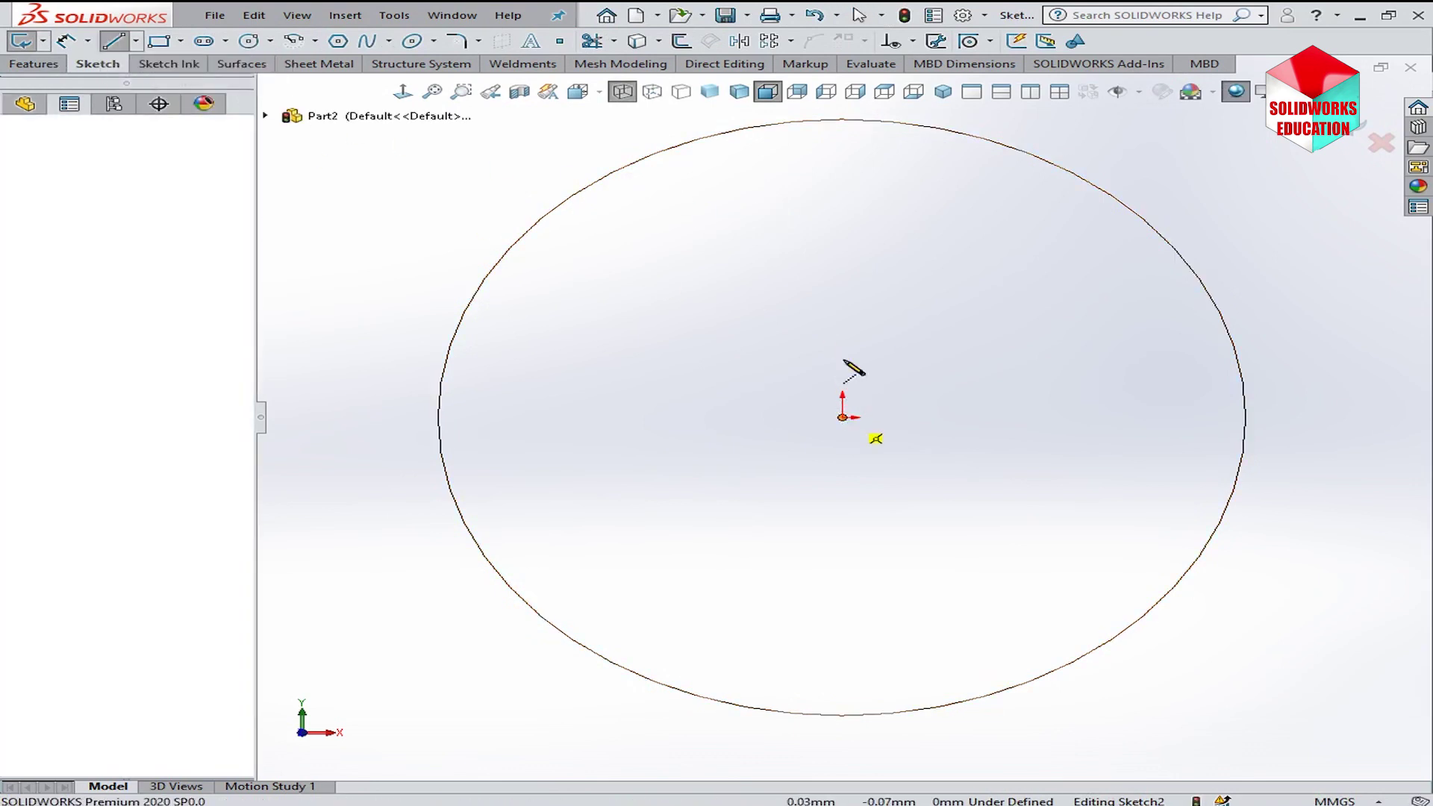
pyautogui.click(842, 119)
pyautogui.rightClick(892, 164)
pyautogui.click(909, 177)
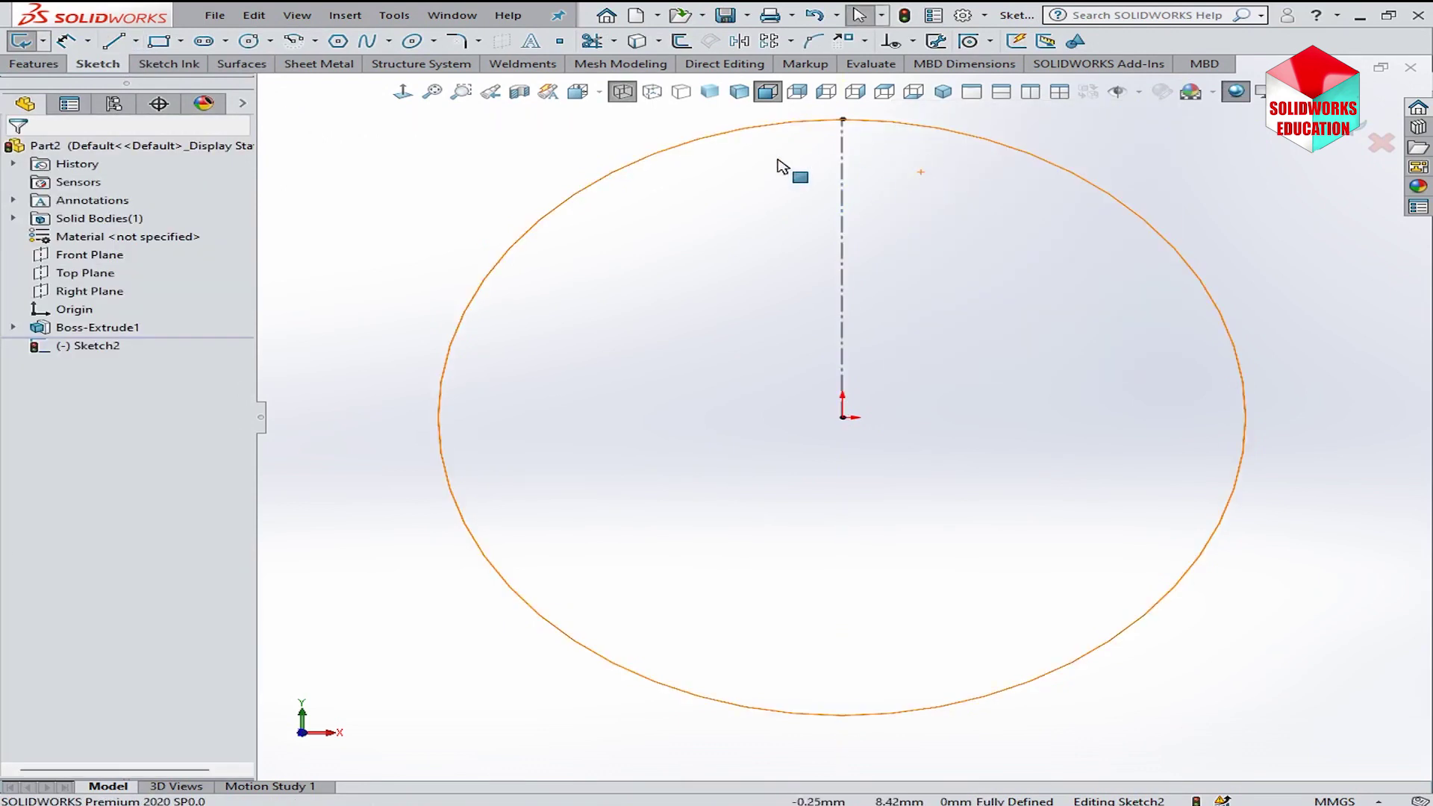
# - Draw two origin-centred arcs: an inner arc and one along the outer circle
pyautogui.click(296, 43)
pyautogui.click(843, 417)
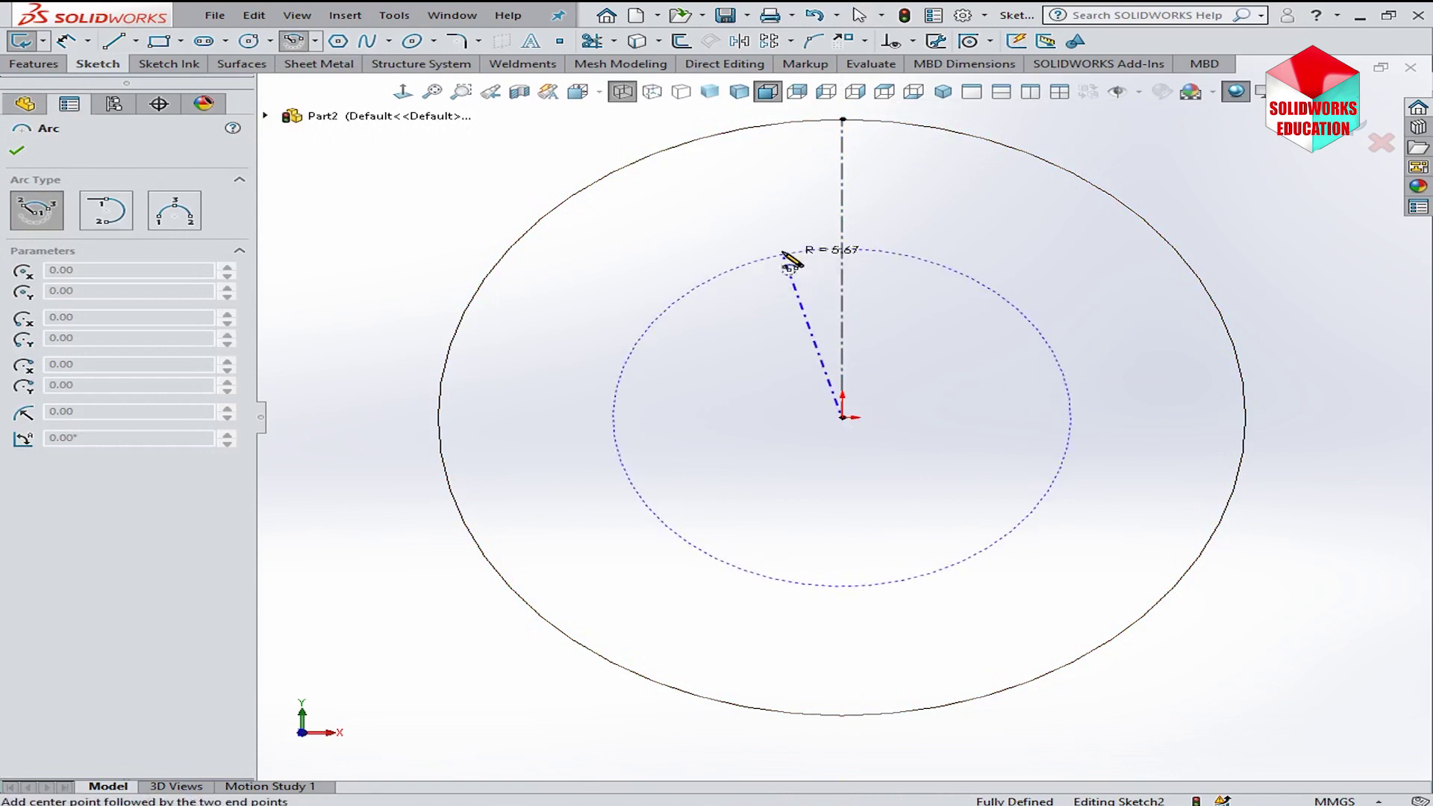
pyautogui.click(774, 189)
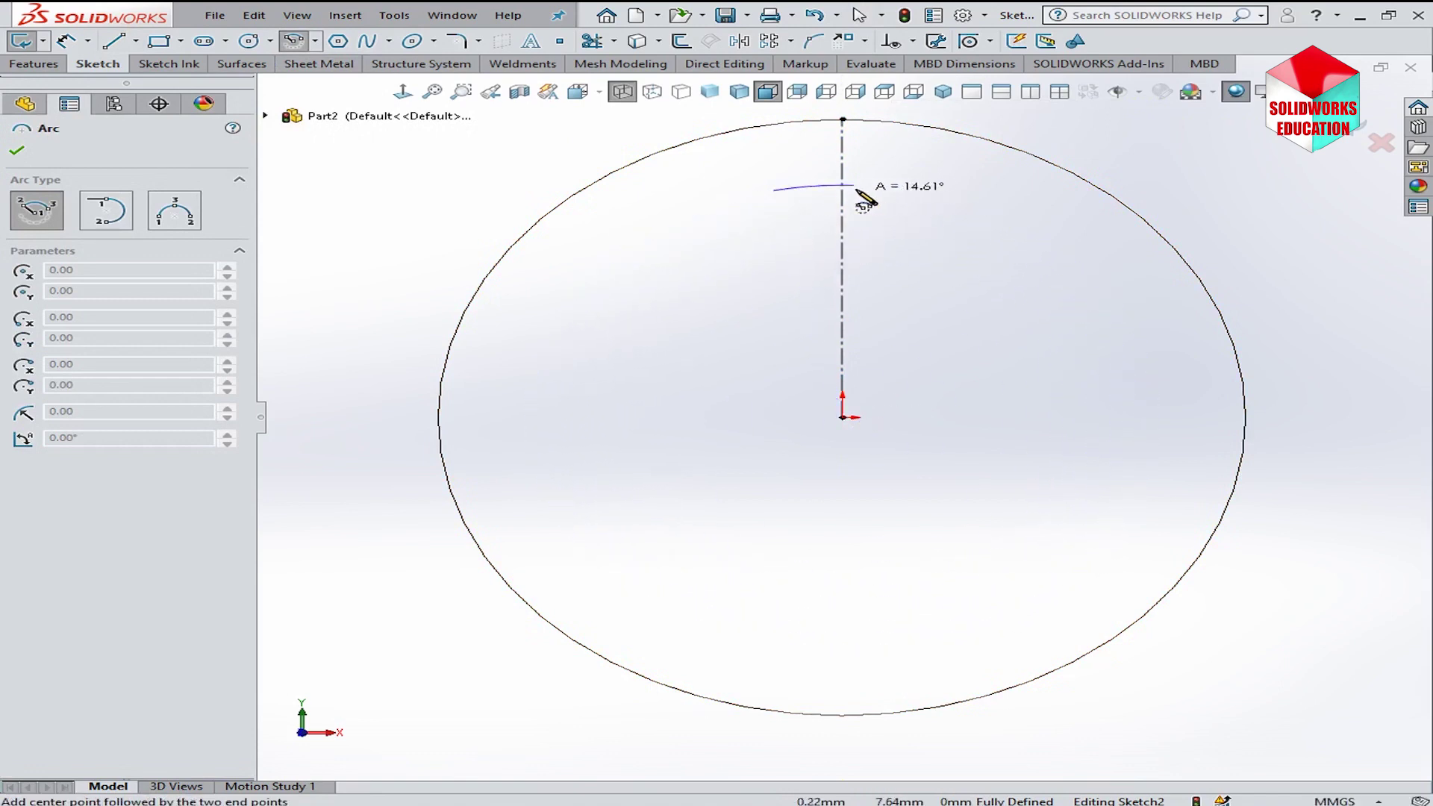
pyautogui.click(928, 194)
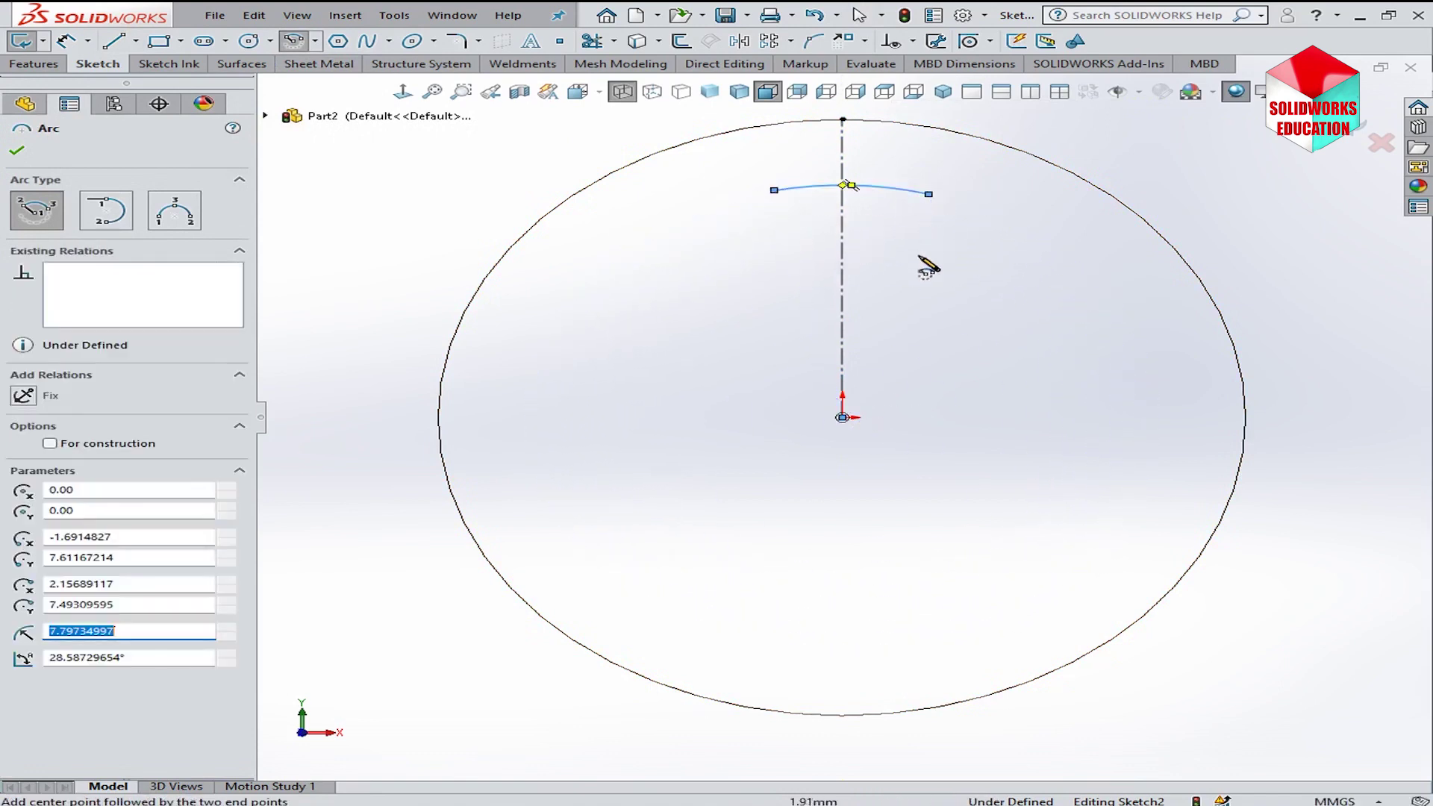
pyautogui.click(843, 418)
pyautogui.click(735, 133)
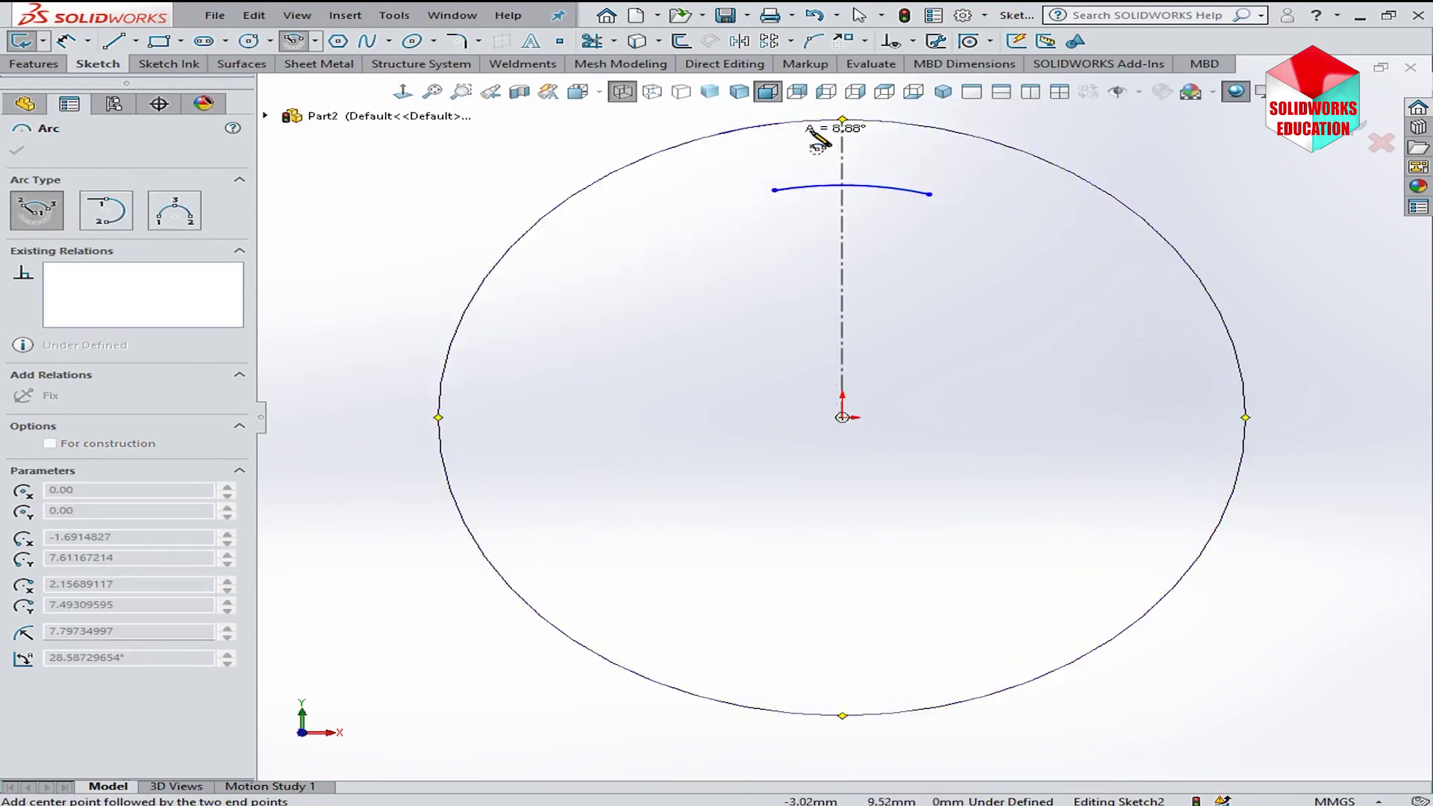
pyautogui.click(973, 136)
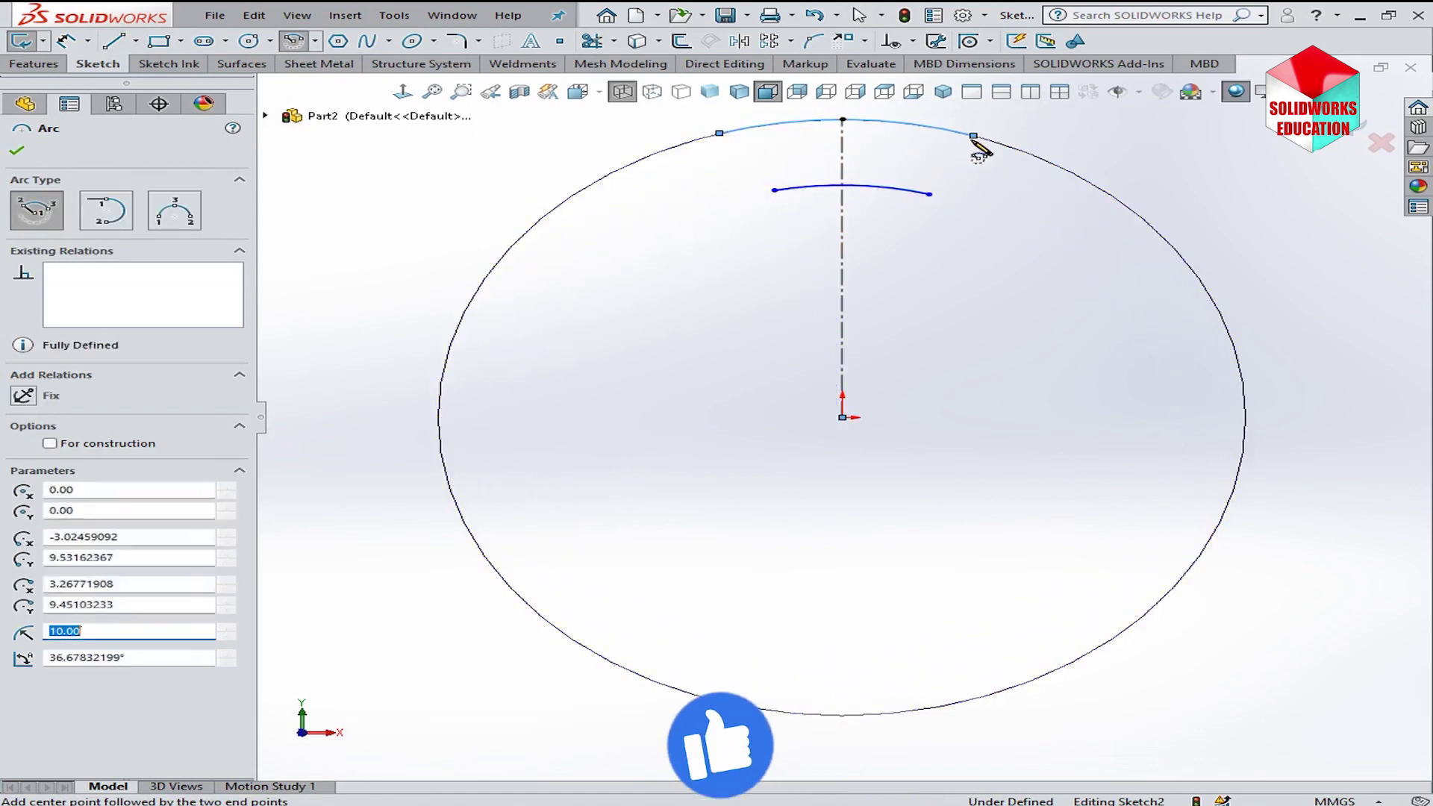
pyautogui.rightClick(1093, 143)
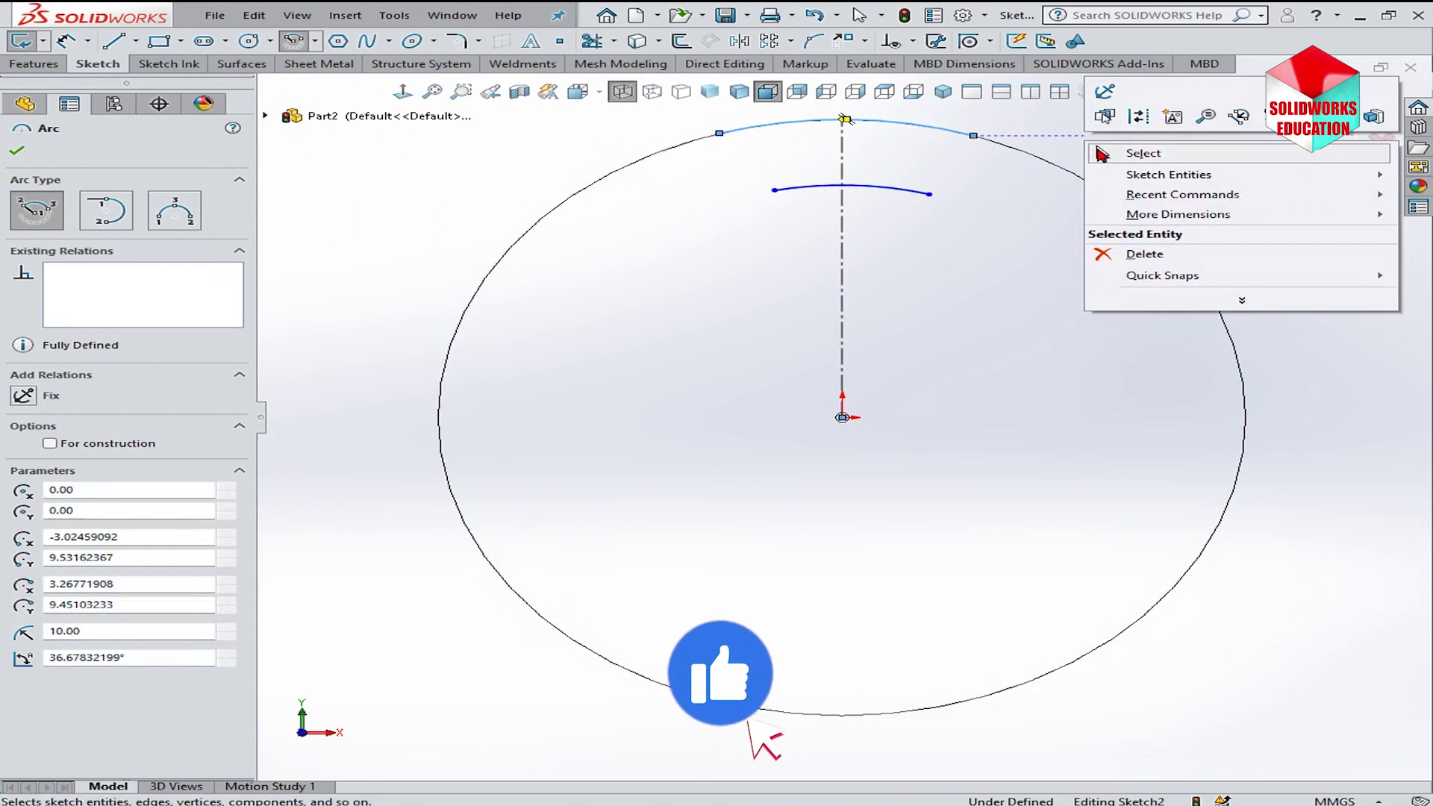
pyautogui.click(1103, 153)
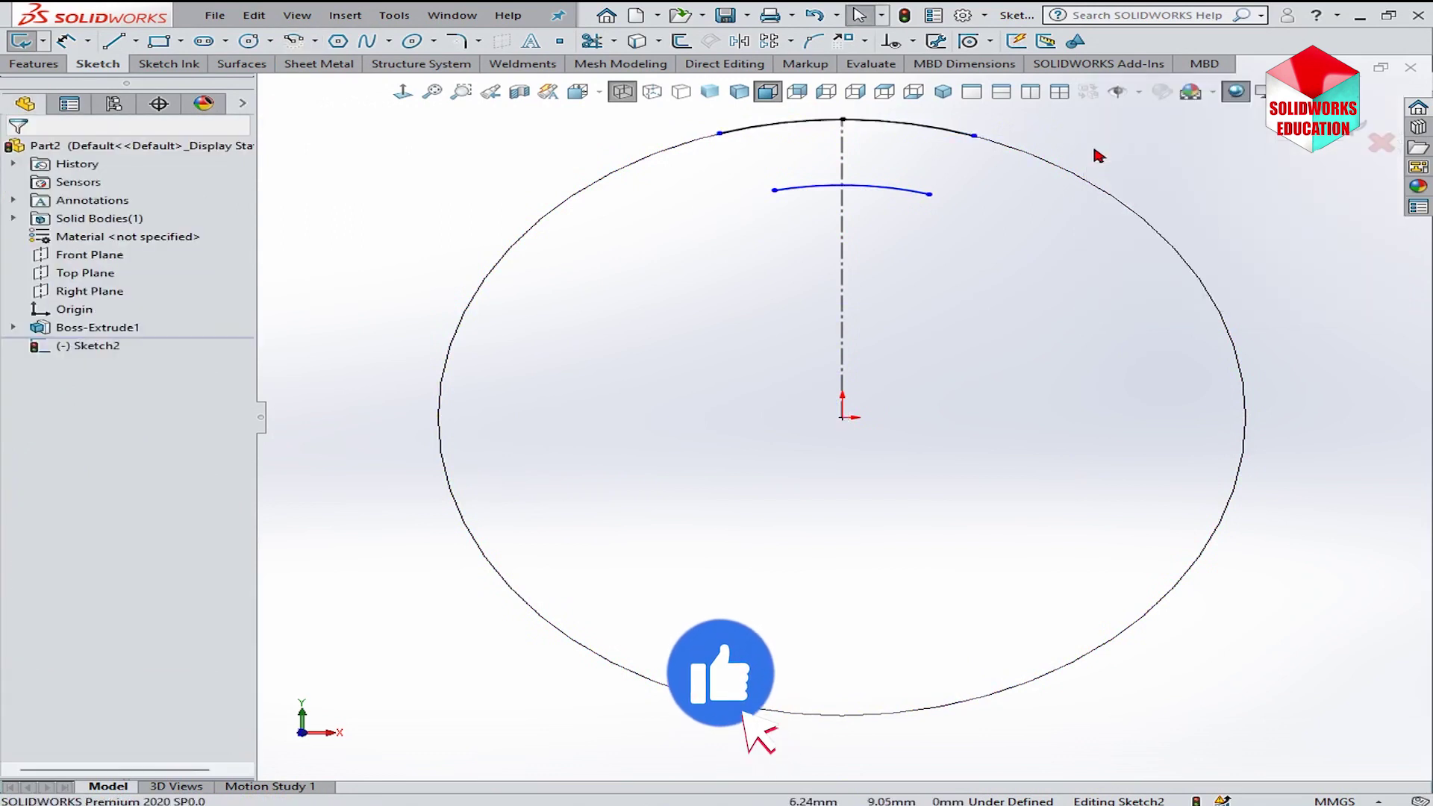
# - Draw the slanted tooth flank with small tangent arcs joining the outer and inner arcs
pyautogui.click(126, 40)
pyautogui.scroll(-2, 961, 174)
pyautogui.scroll(-3, 961, 173)
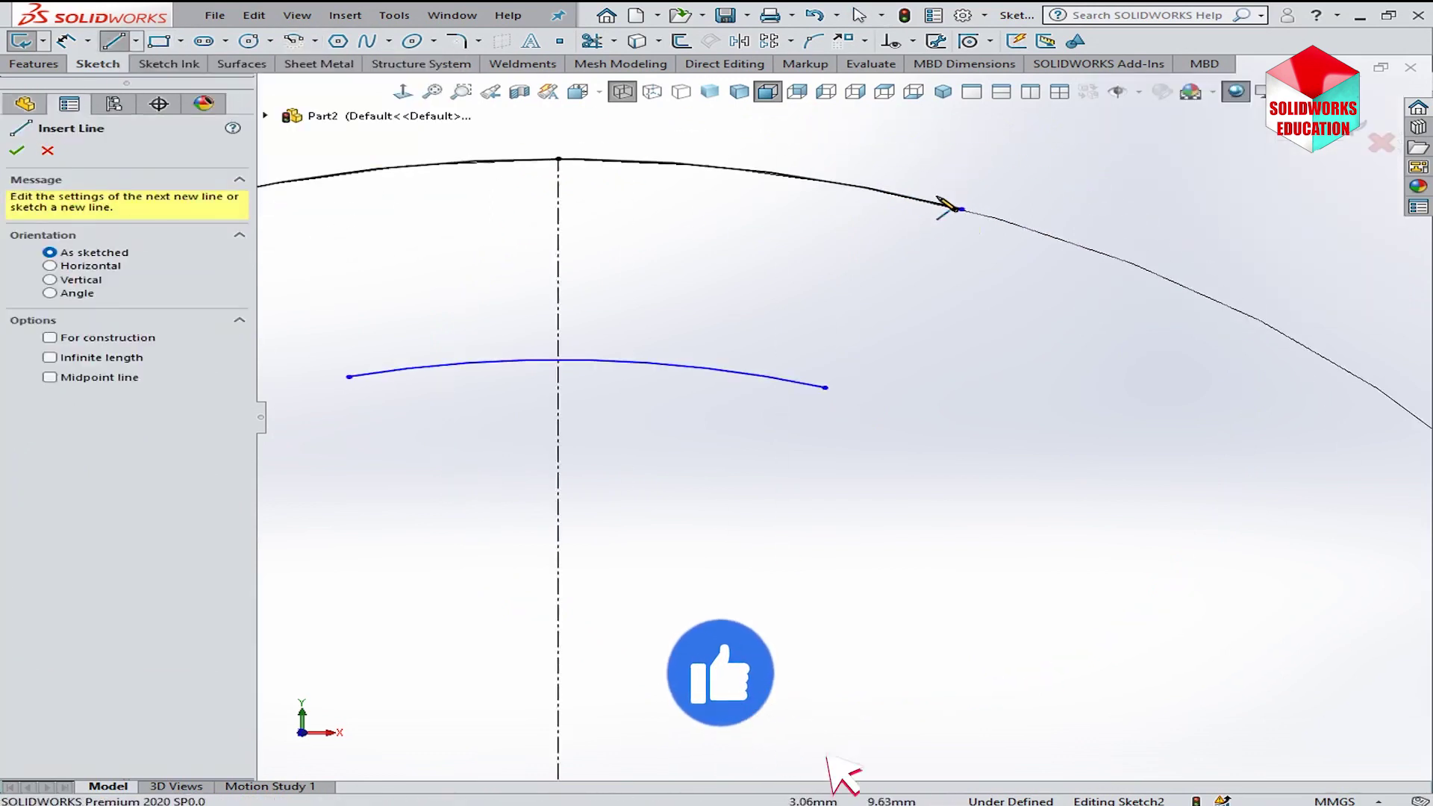
pyautogui.click(961, 210)
pyautogui.press('a')
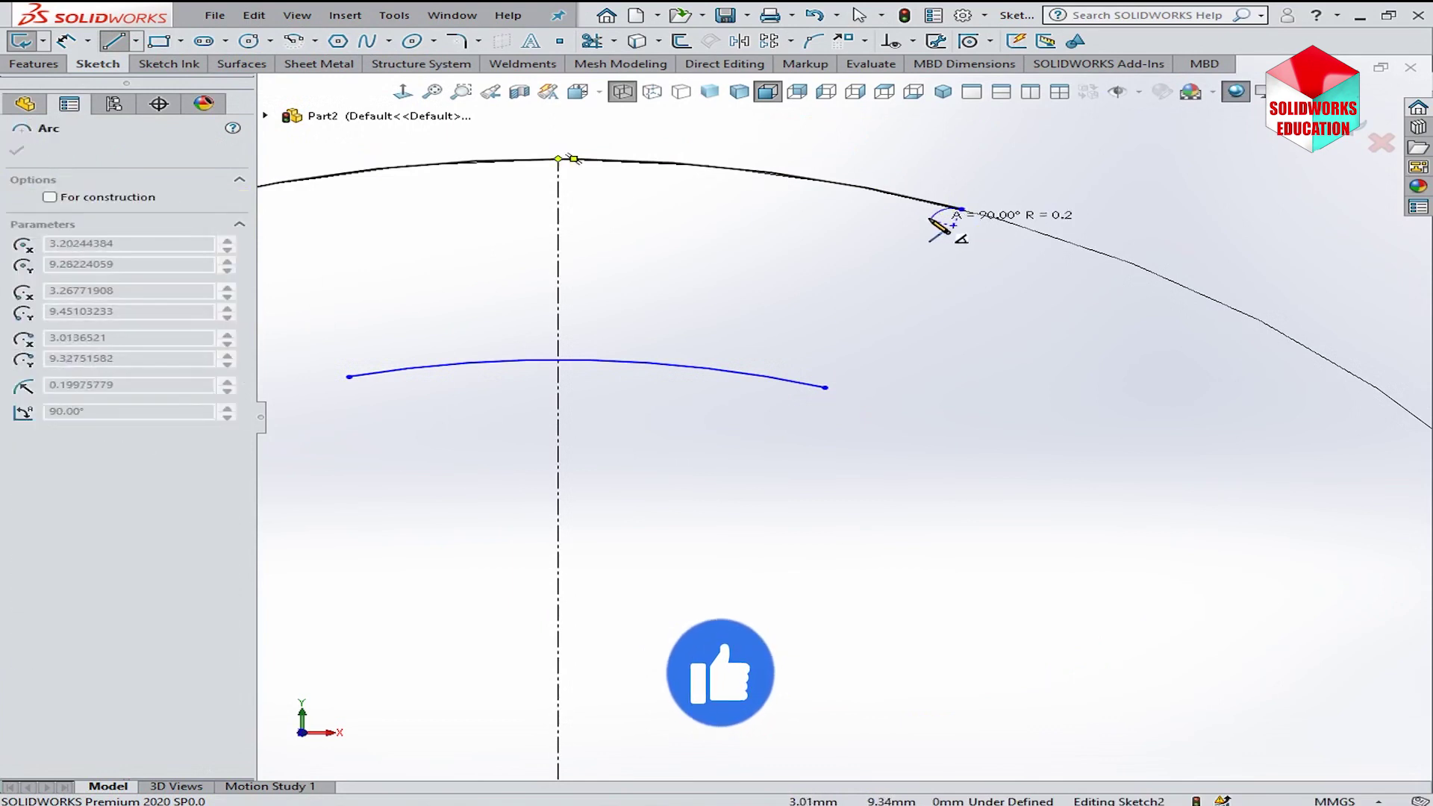
pyautogui.click(930, 221)
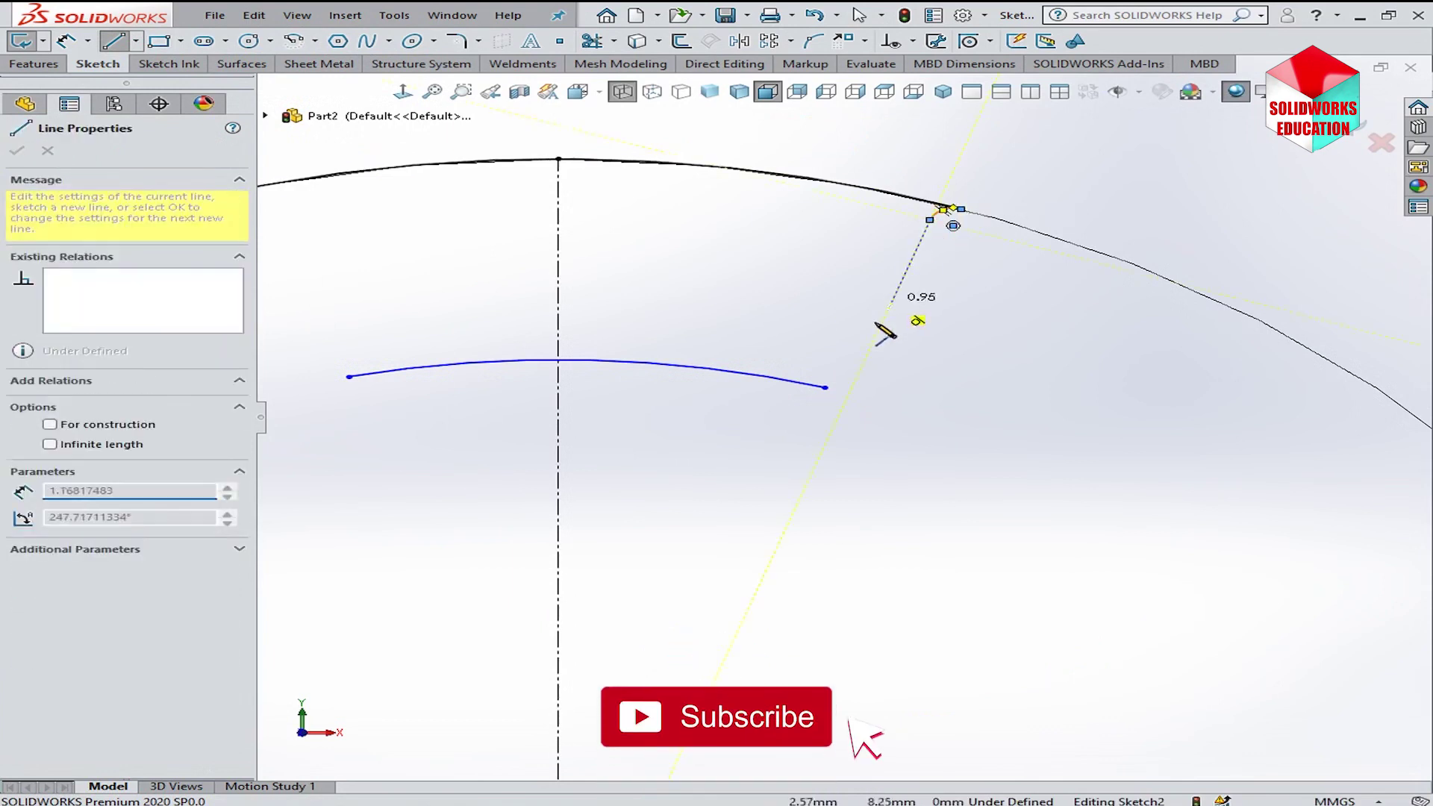
pyautogui.click(857, 377)
pyautogui.press('a')
pyautogui.click(825, 387)
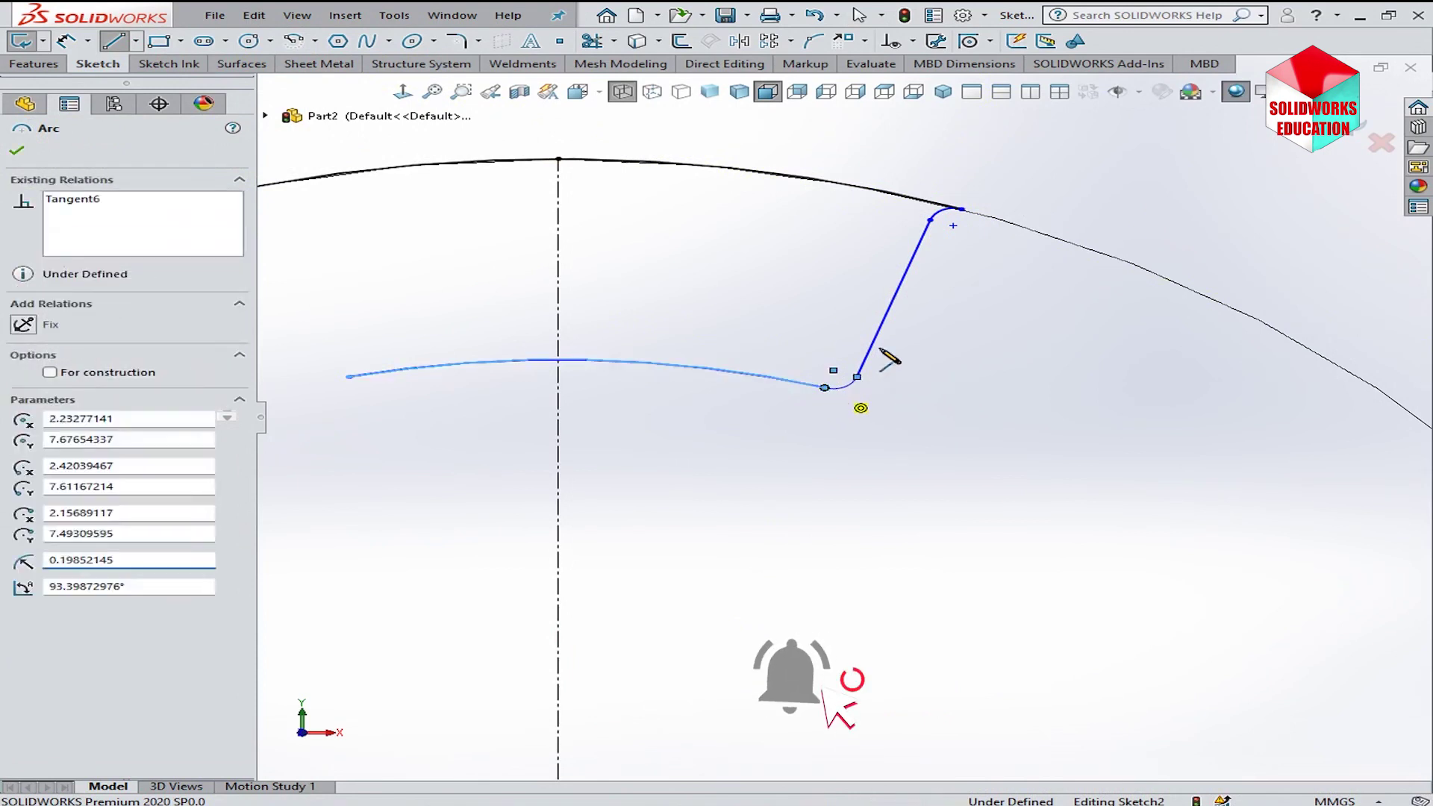
pyautogui.rightClick(1004, 153)
pyautogui.click(1056, 153)
# - Make the lower corner arc tangent to the inner arc
pyautogui.scroll(3, 746, 486)
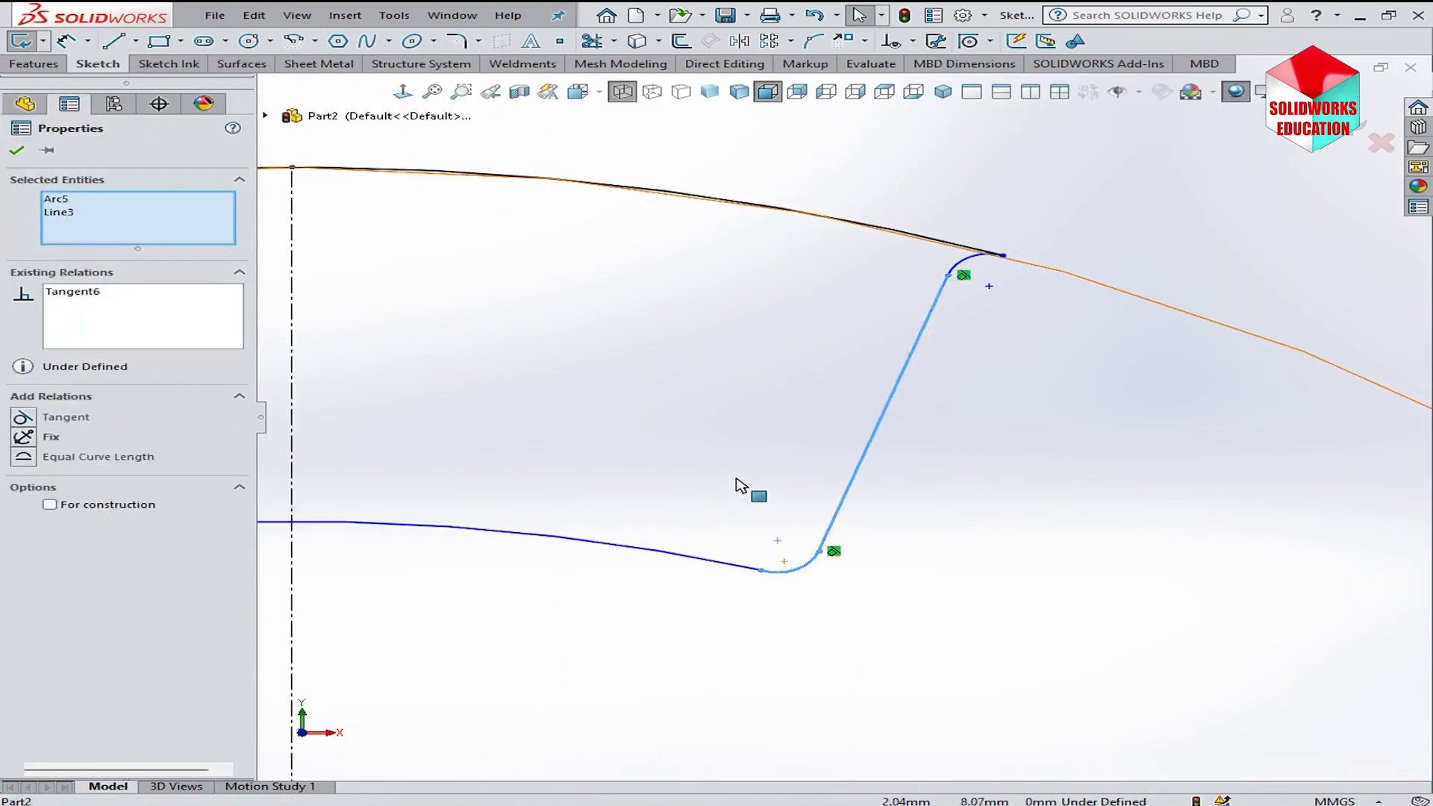
pyautogui.click(776, 573)
pyautogui.keyDown('ctrl'); pyautogui.click(755, 571); pyautogui.keyUp('ctrl')
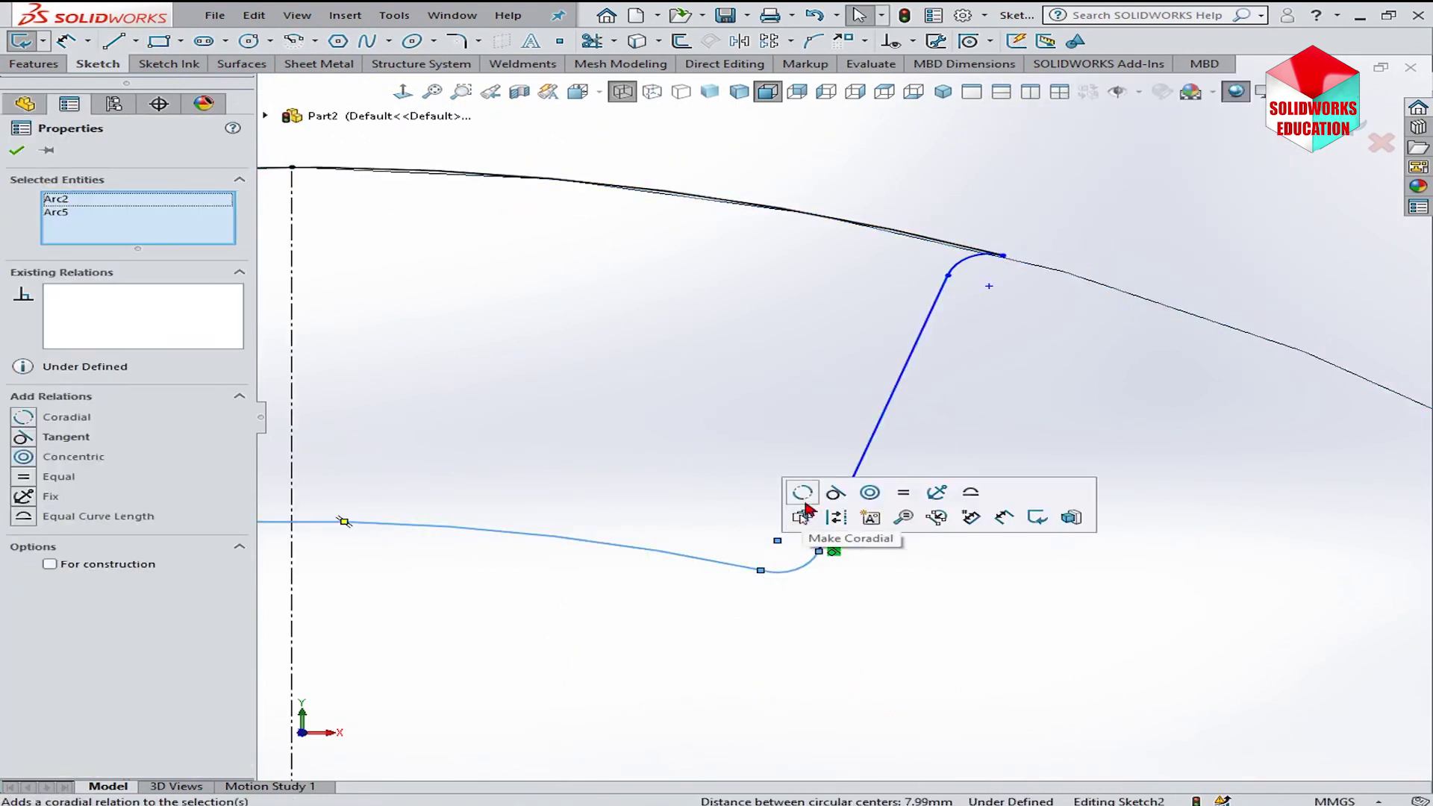
pyautogui.click(833, 492)
pyautogui.scroll(3, 583, 486)
pyautogui.click(851, 240)
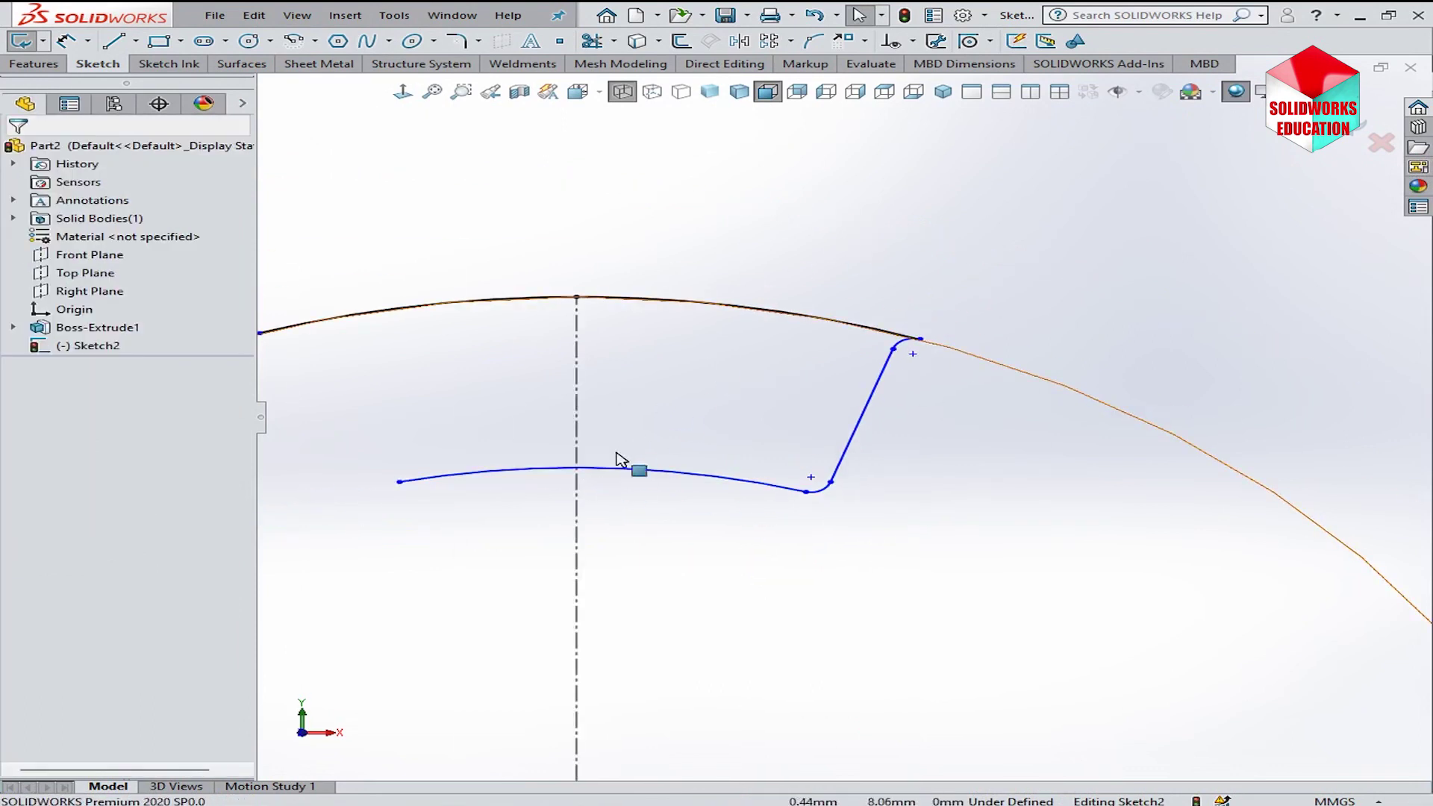
# - Constrain the inner arc's midpoint onto the centreline and pick the corner arc for mirroring
pyautogui.rightClick(614, 472)
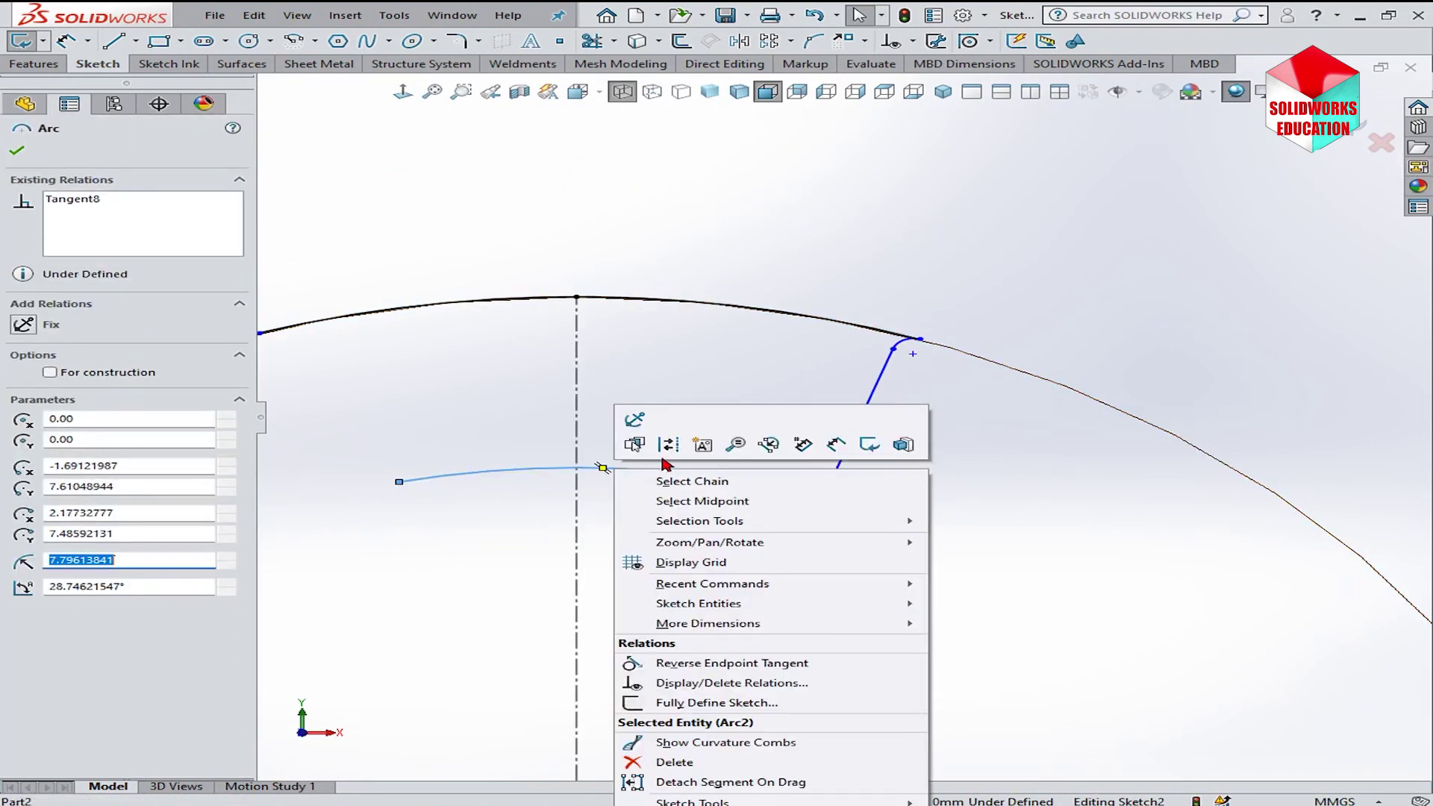
pyautogui.click(708, 501)
pyautogui.keyDown('ctrl'); pyautogui.click(577, 508); pyautogui.keyUp('ctrl')
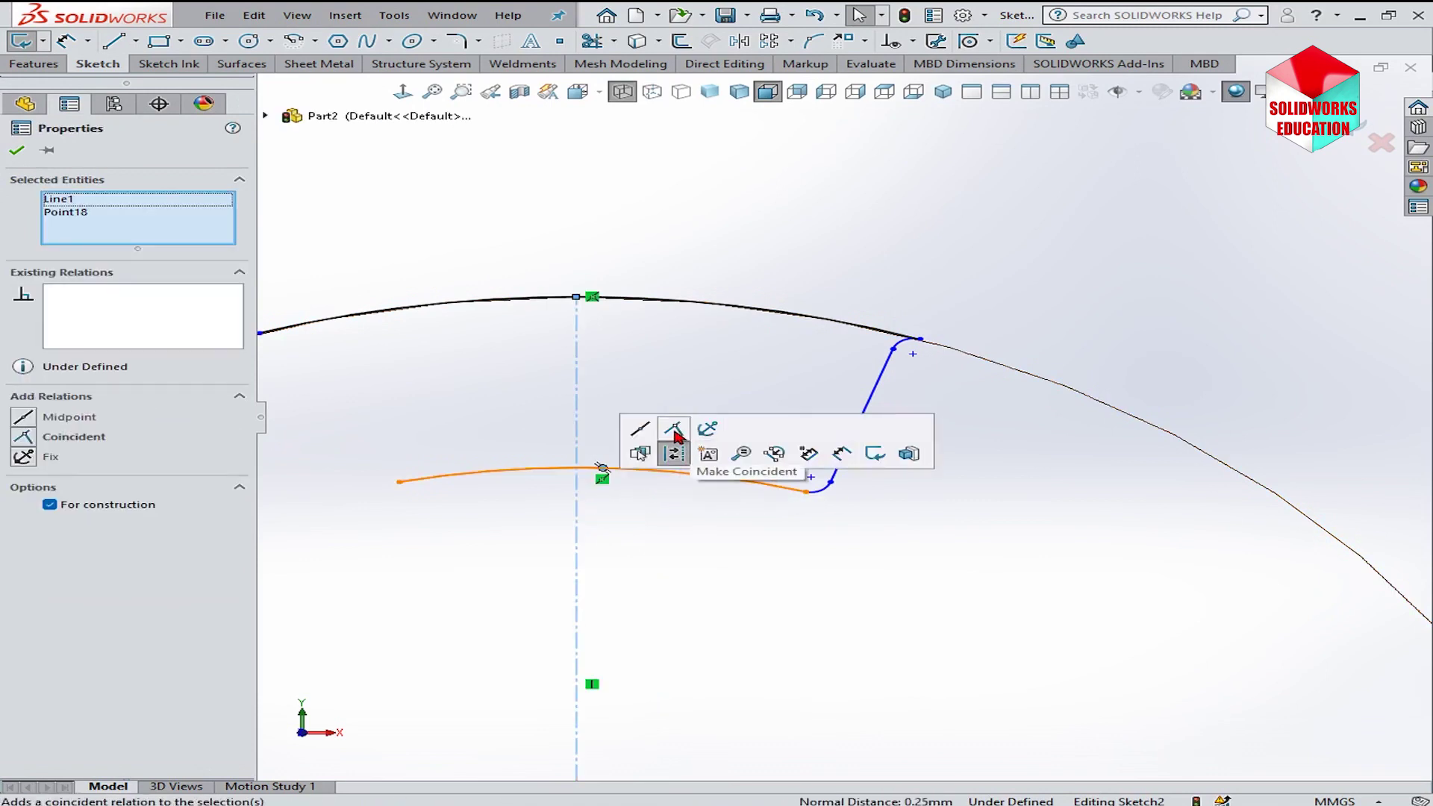
pyautogui.click(675, 436)
pyautogui.press('Escape')
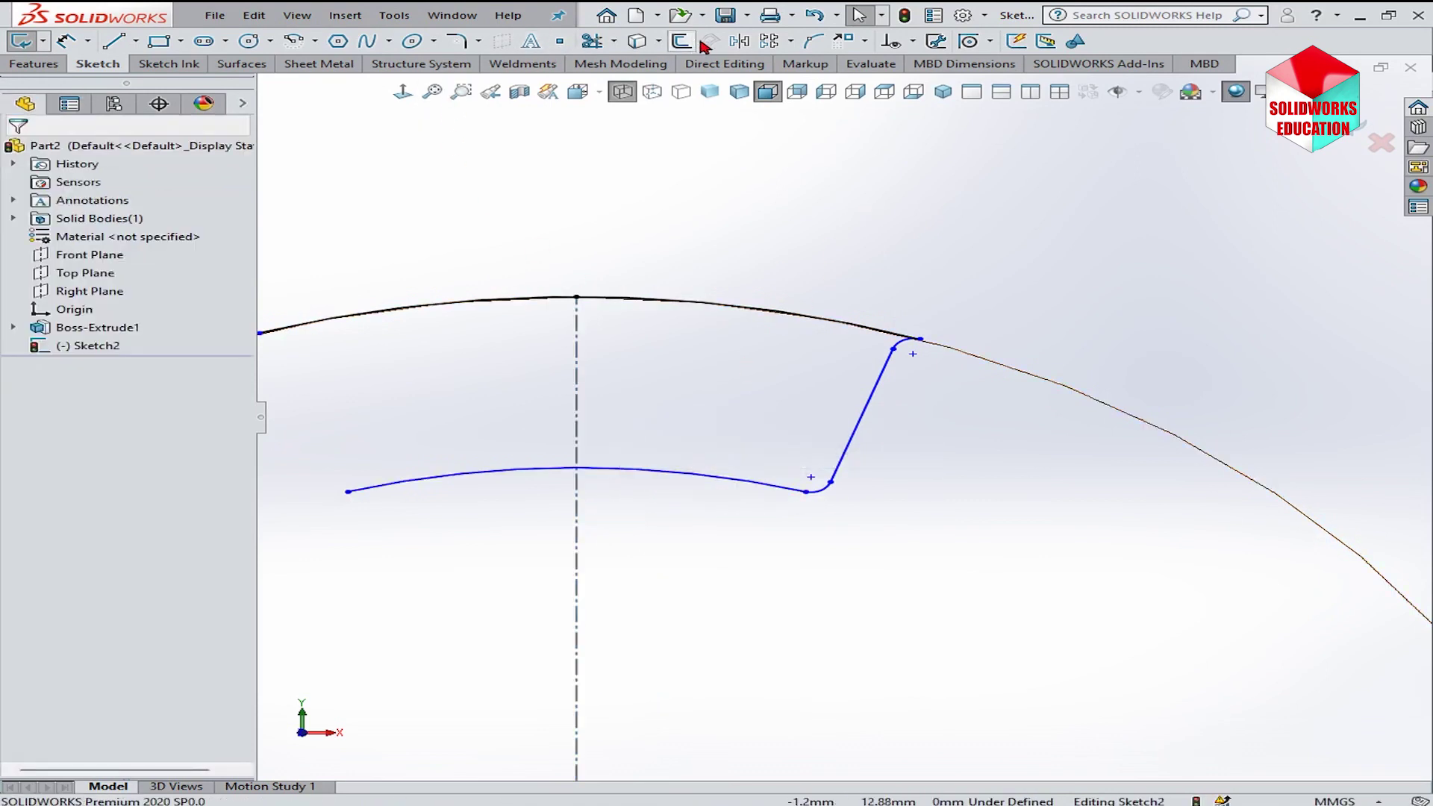
pyautogui.click(741, 43)
pyautogui.click(920, 348)
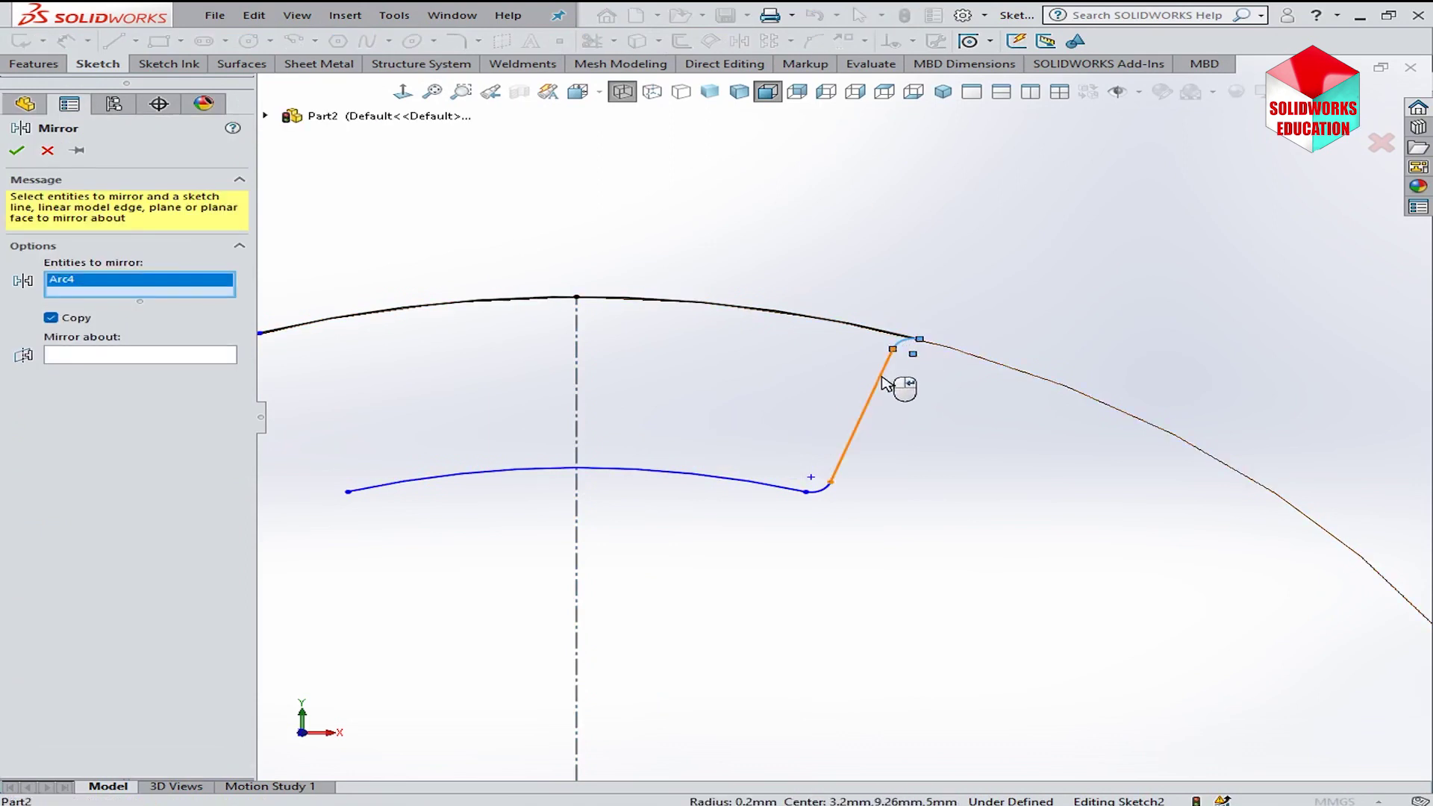
# - Mirror the flank line and fillet arcs about the vertical centreline
pyautogui.click(892, 392)
pyautogui.click(834, 492)
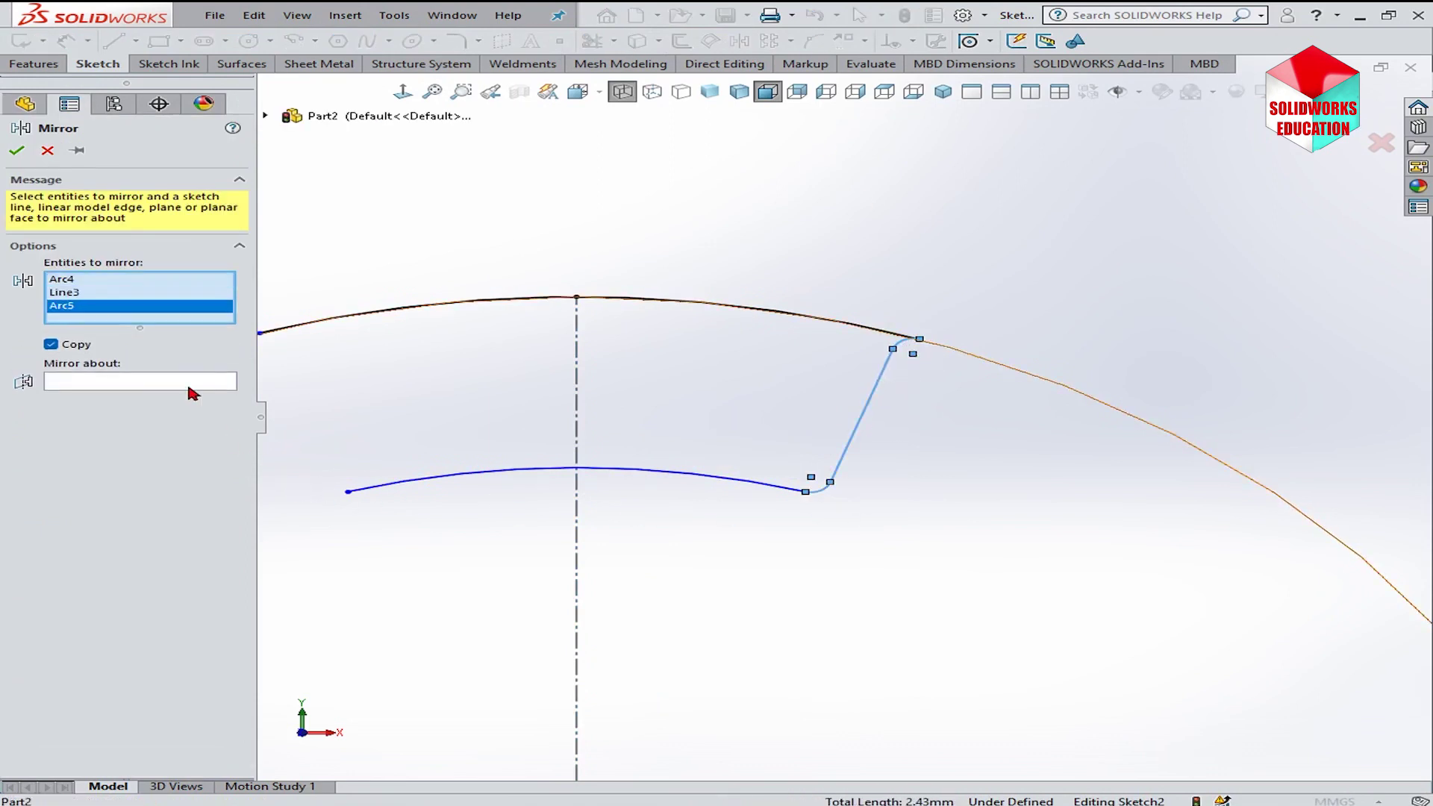
pyautogui.click(190, 383)
pyautogui.click(576, 384)
pyautogui.scroll(2, 419, 418)
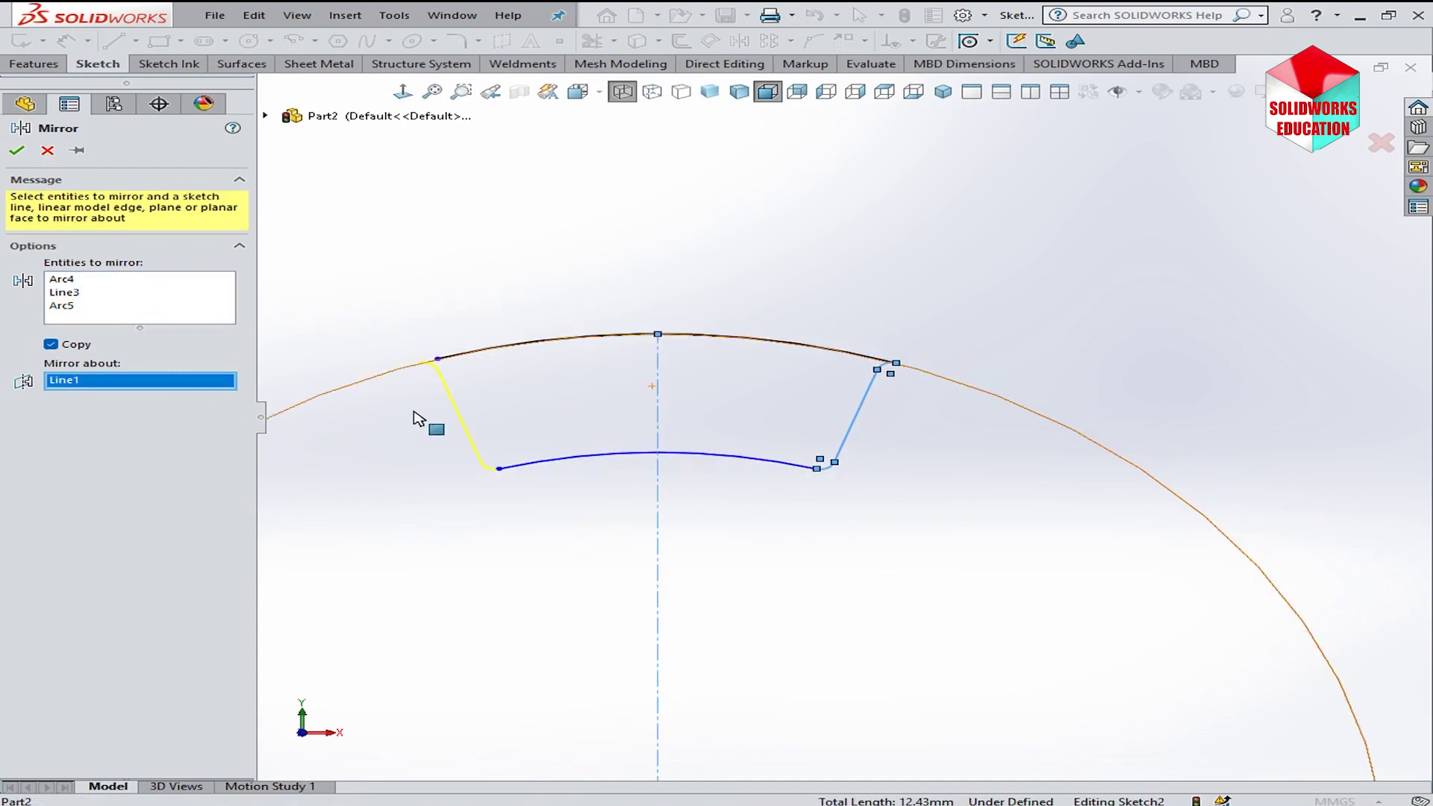
pyautogui.click(18, 152)
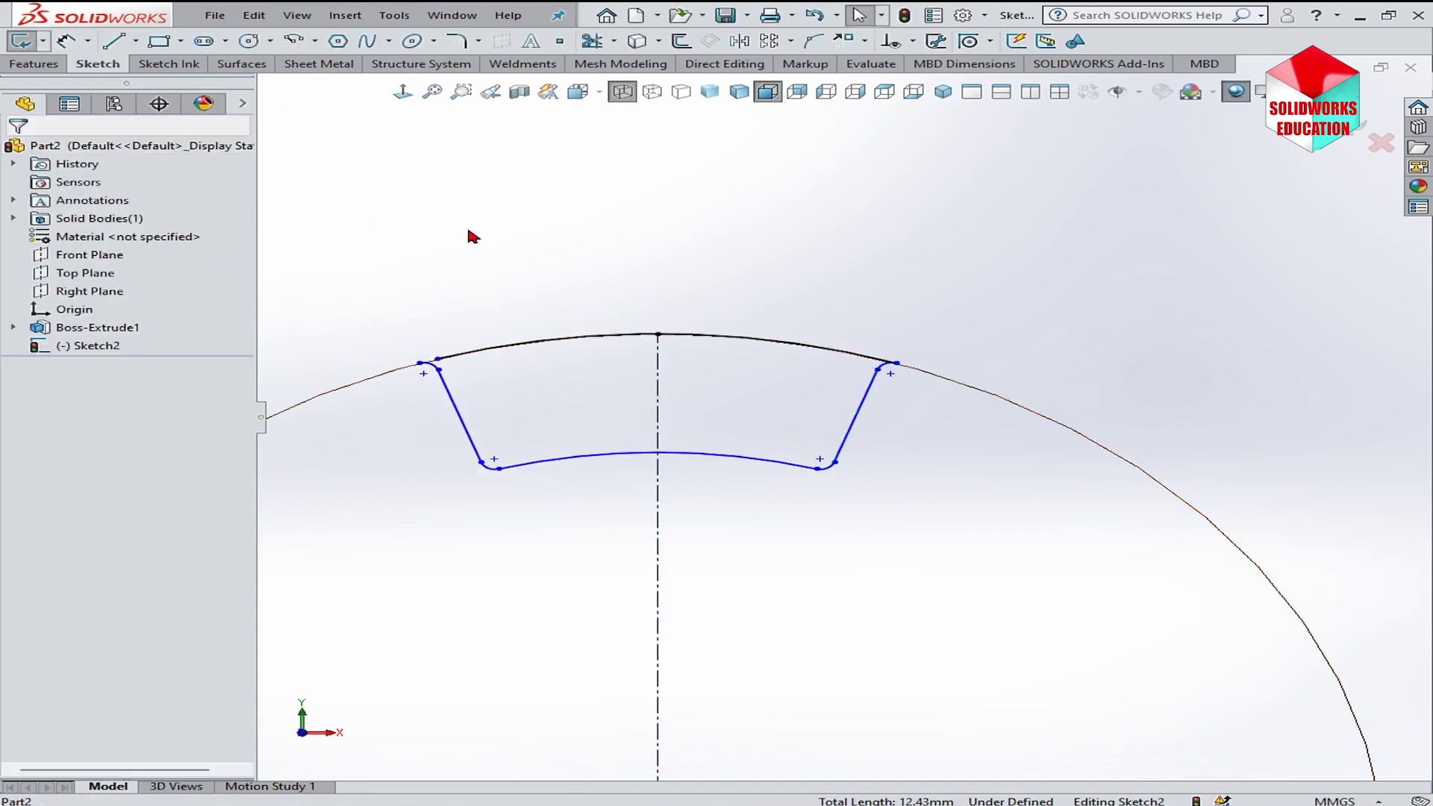
# - Merge the outer arc's endpoint with the slot corner, then begin dimensioning the bottom arc's radius
pyautogui.scroll(-3, 478, 373)
pyautogui.moveTo(471, 343)
pyautogui.mouseDown()
pyautogui.moveTo(453, 357)
pyautogui.moveTo(493, 338)
pyautogui.mouseUp()
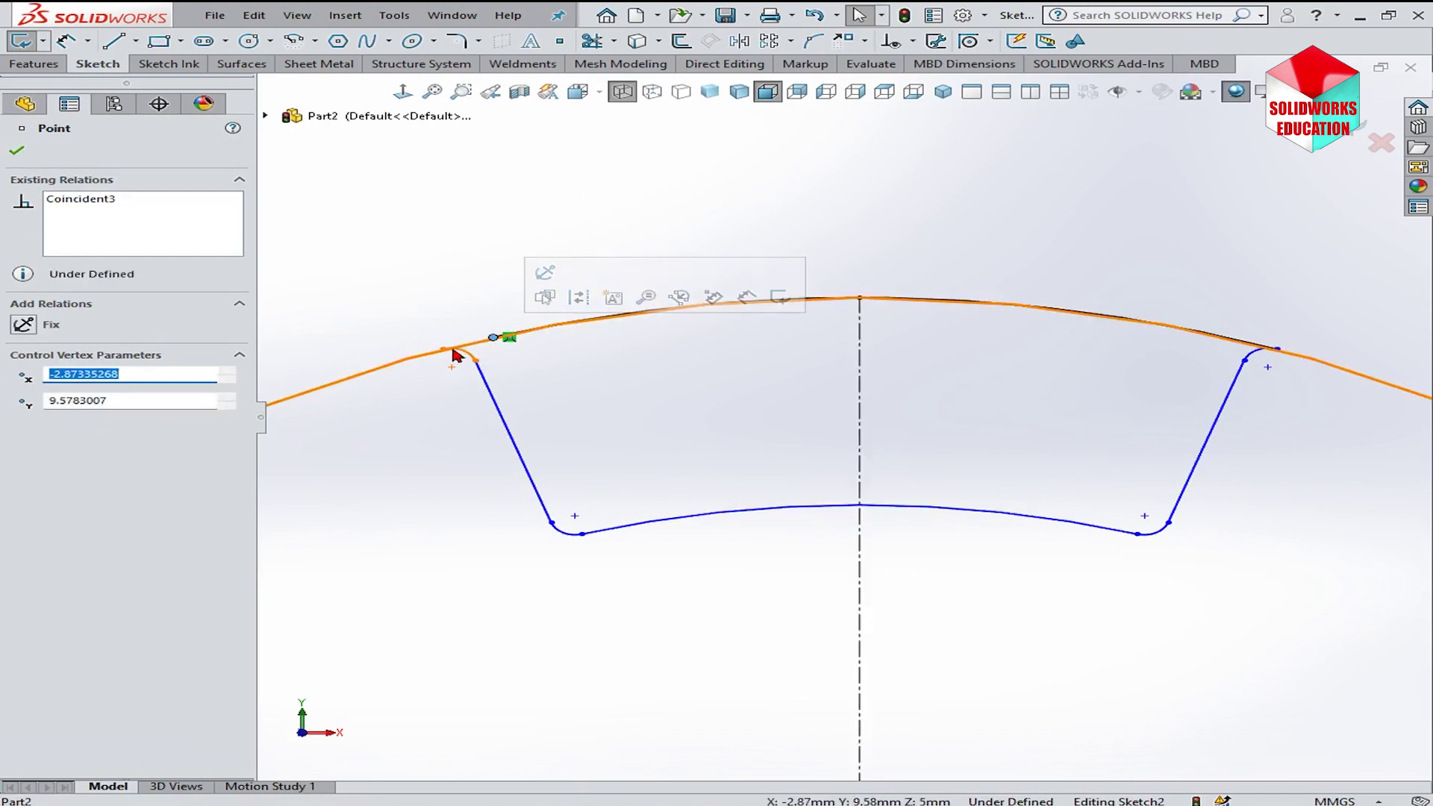
pyautogui.keyDown('ctrl'); pyautogui.click(454, 350); pyautogui.keyUp('ctrl')
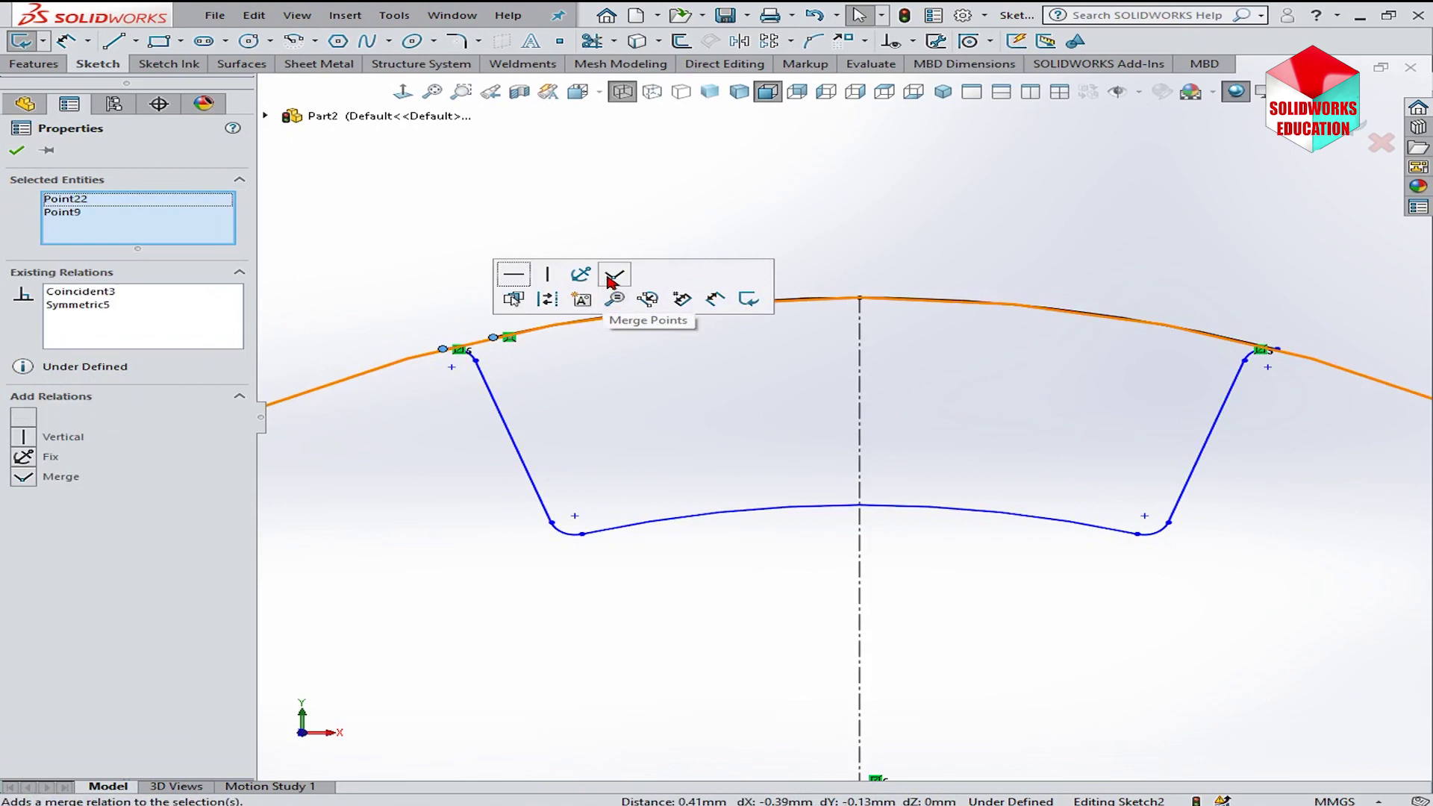
pyautogui.click(612, 277)
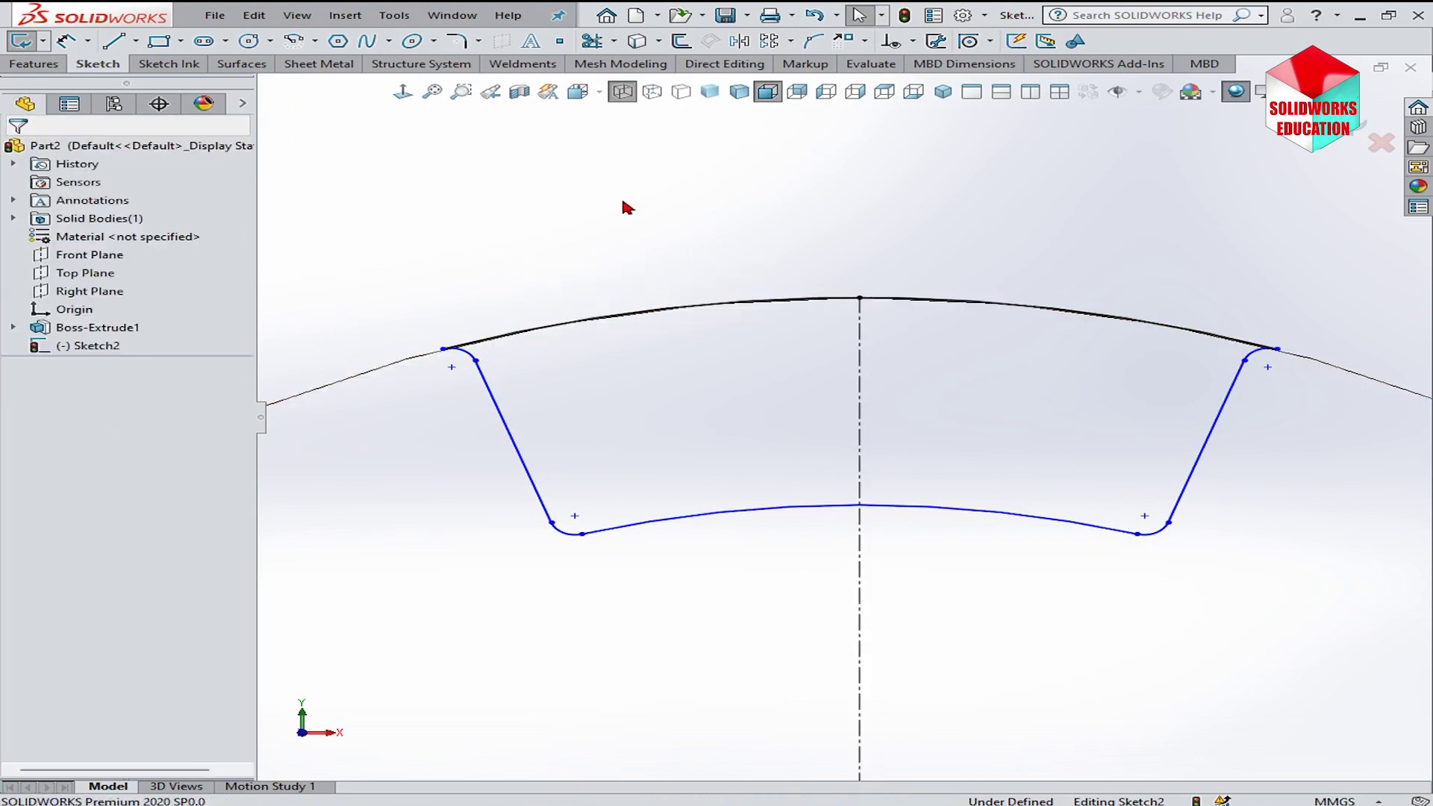
pyautogui.rightClick(626, 208)
pyautogui.click(841, 176)
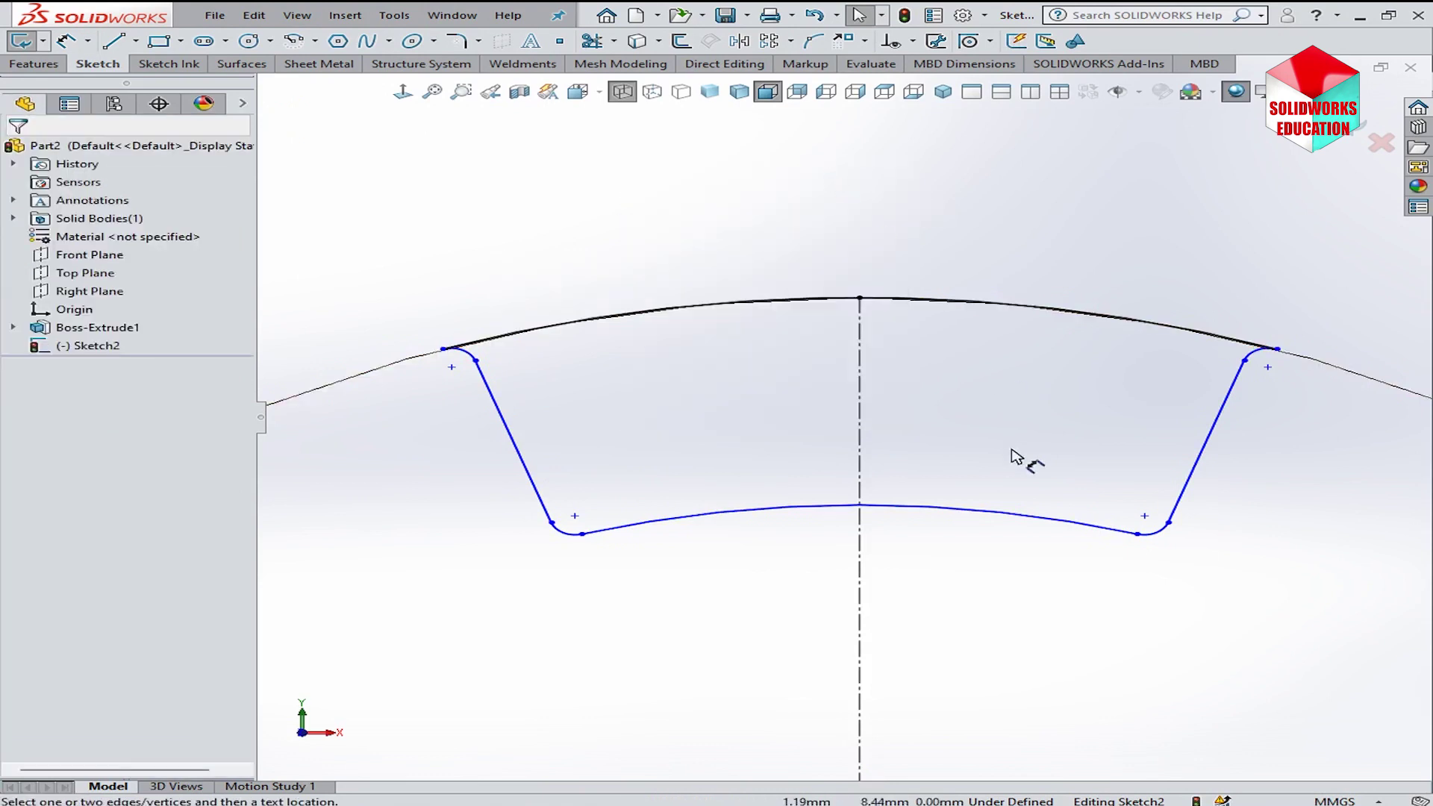
pyautogui.click(998, 512)
# - Set the bottom arc radius to 8.50 and the corner fillet radius to 0.25
pyautogui.click(963, 629)
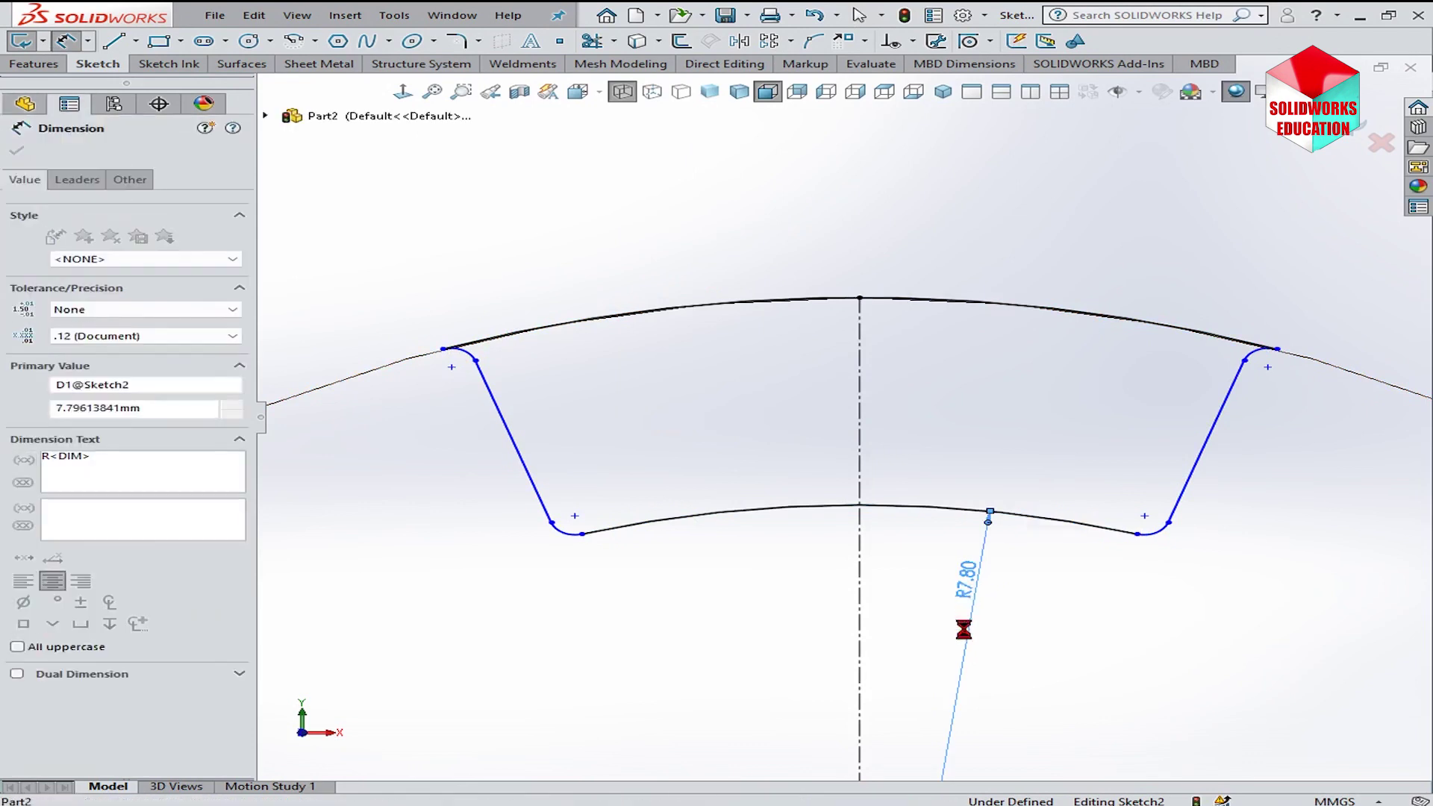
pyautogui.write('8.5')
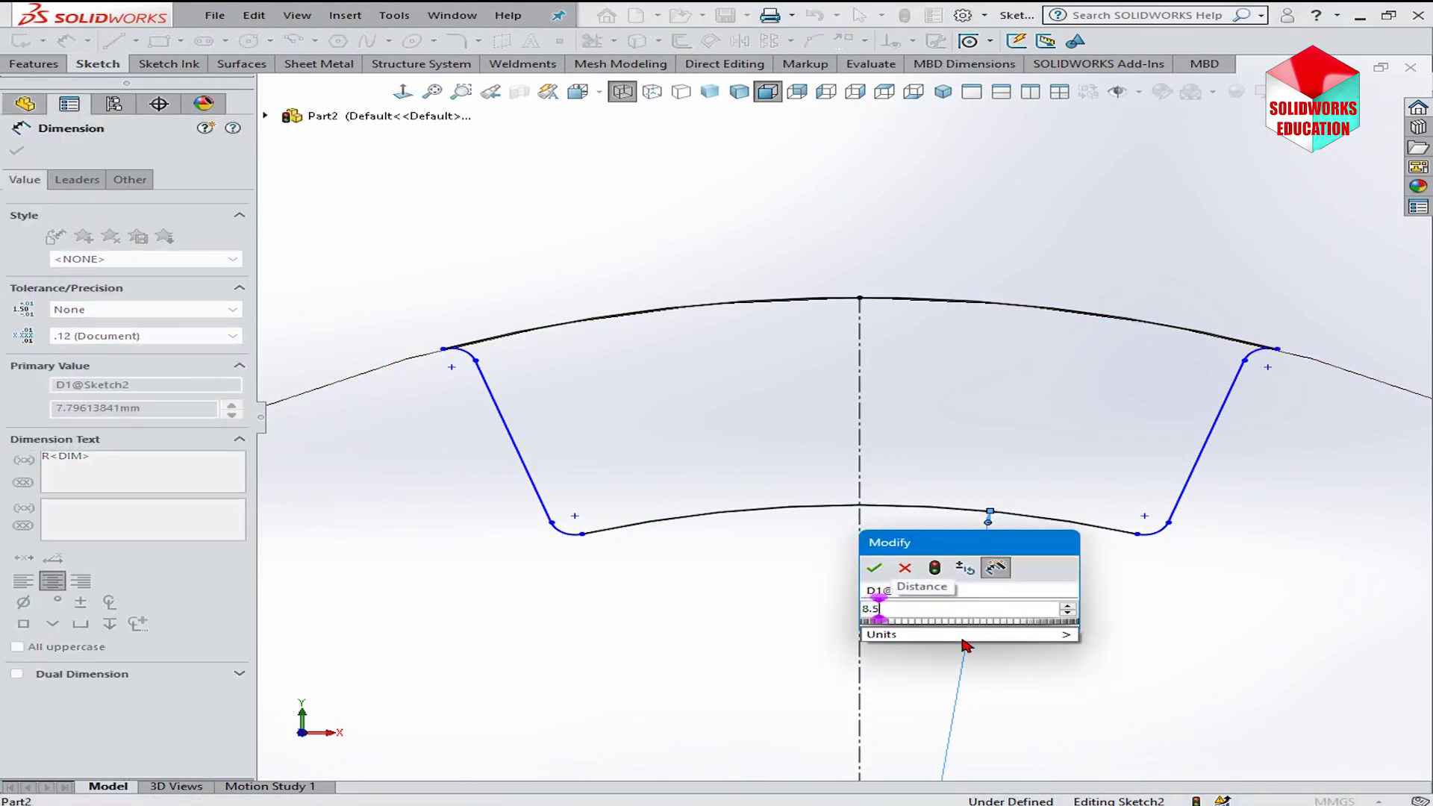
pyautogui.press('Escape')
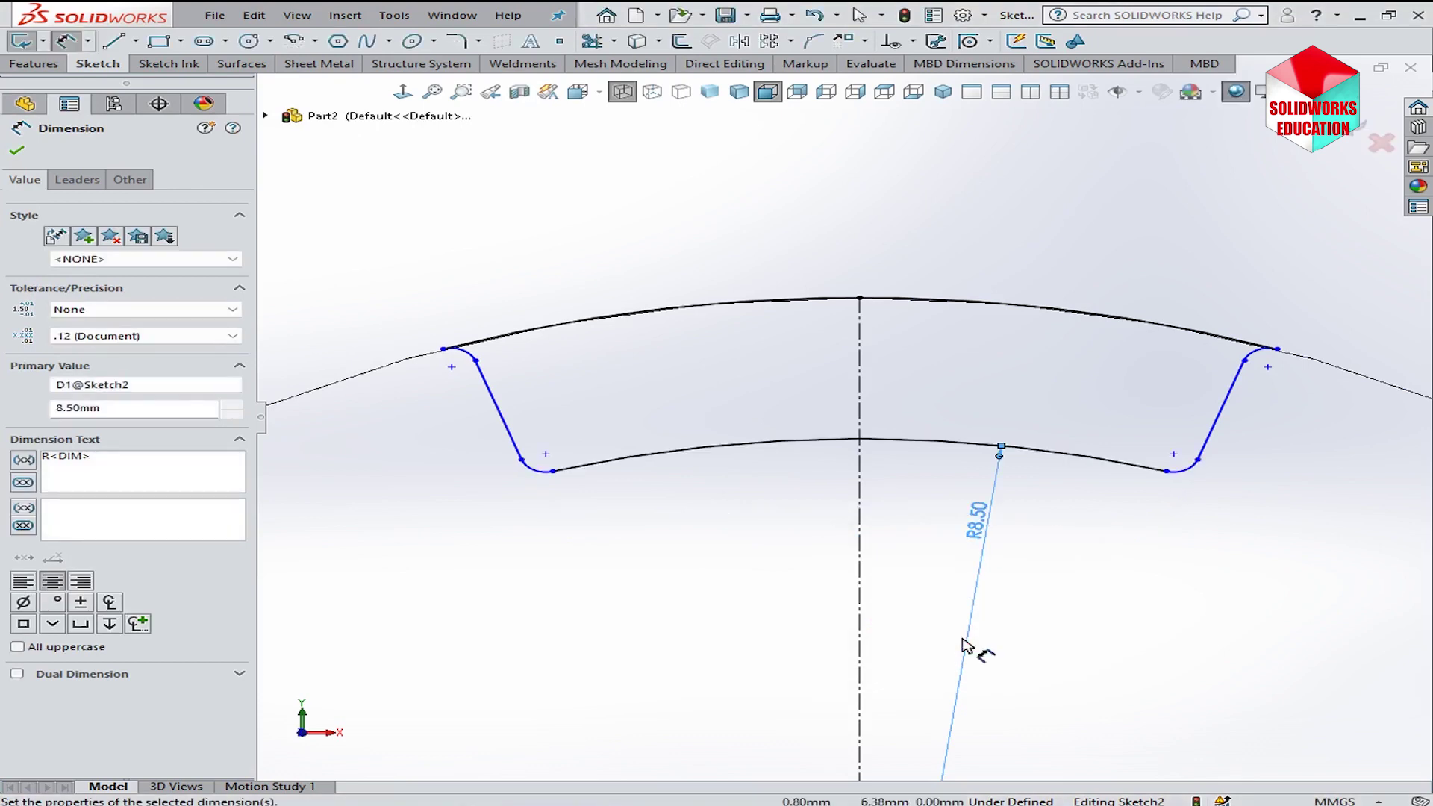
pyautogui.click(1181, 476)
pyautogui.click(1228, 519)
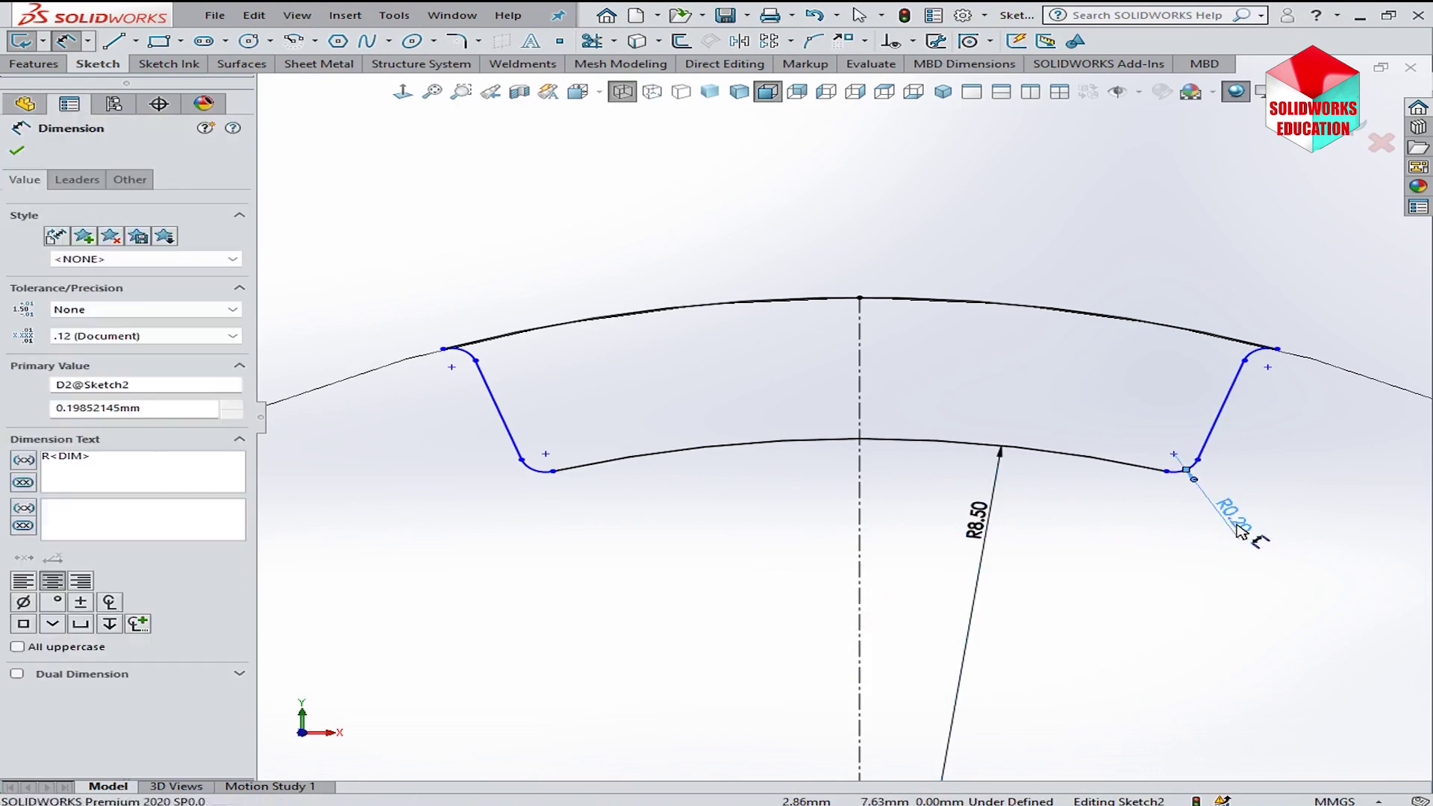
pyautogui.write('0.')
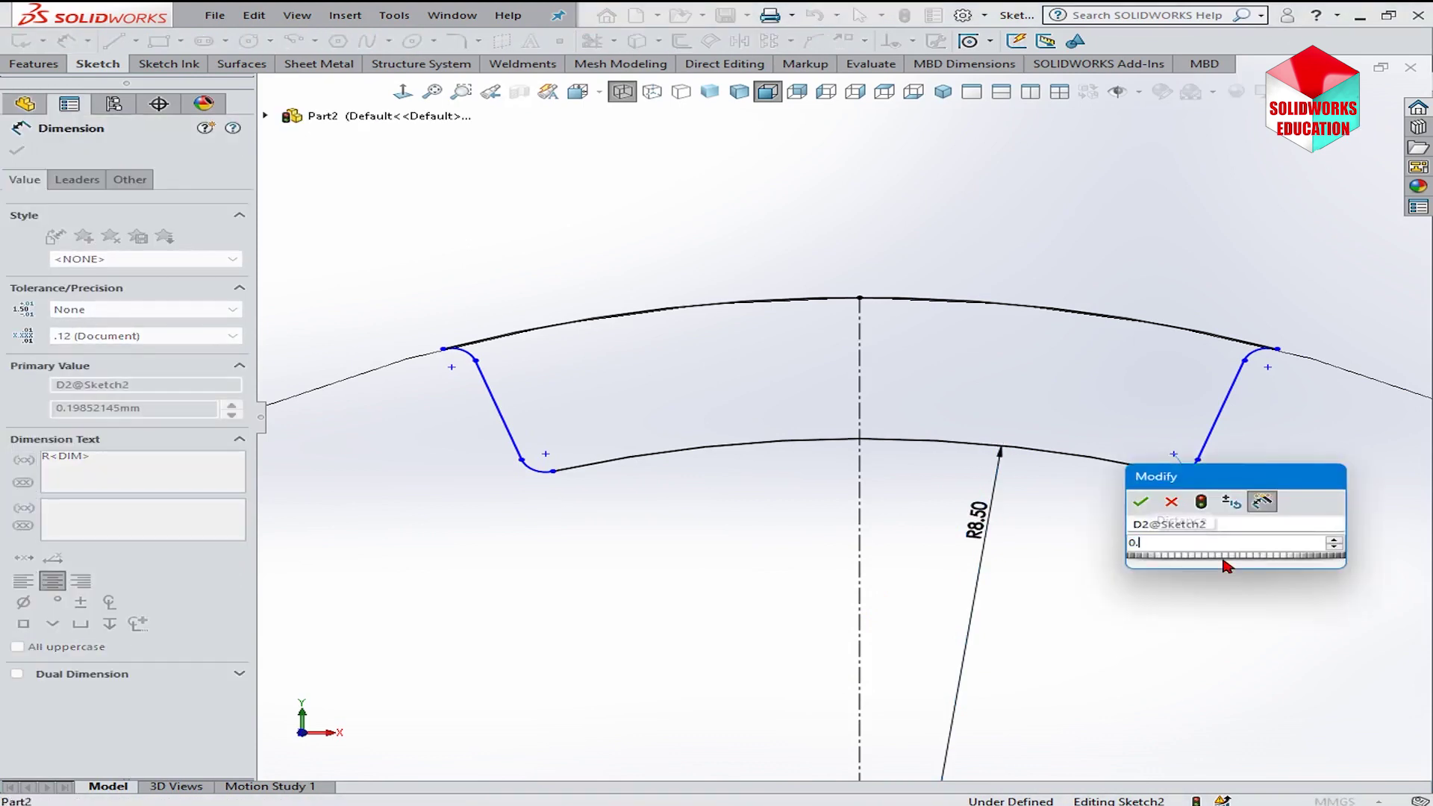
pyautogui.write('25')
pyautogui.press('Return')
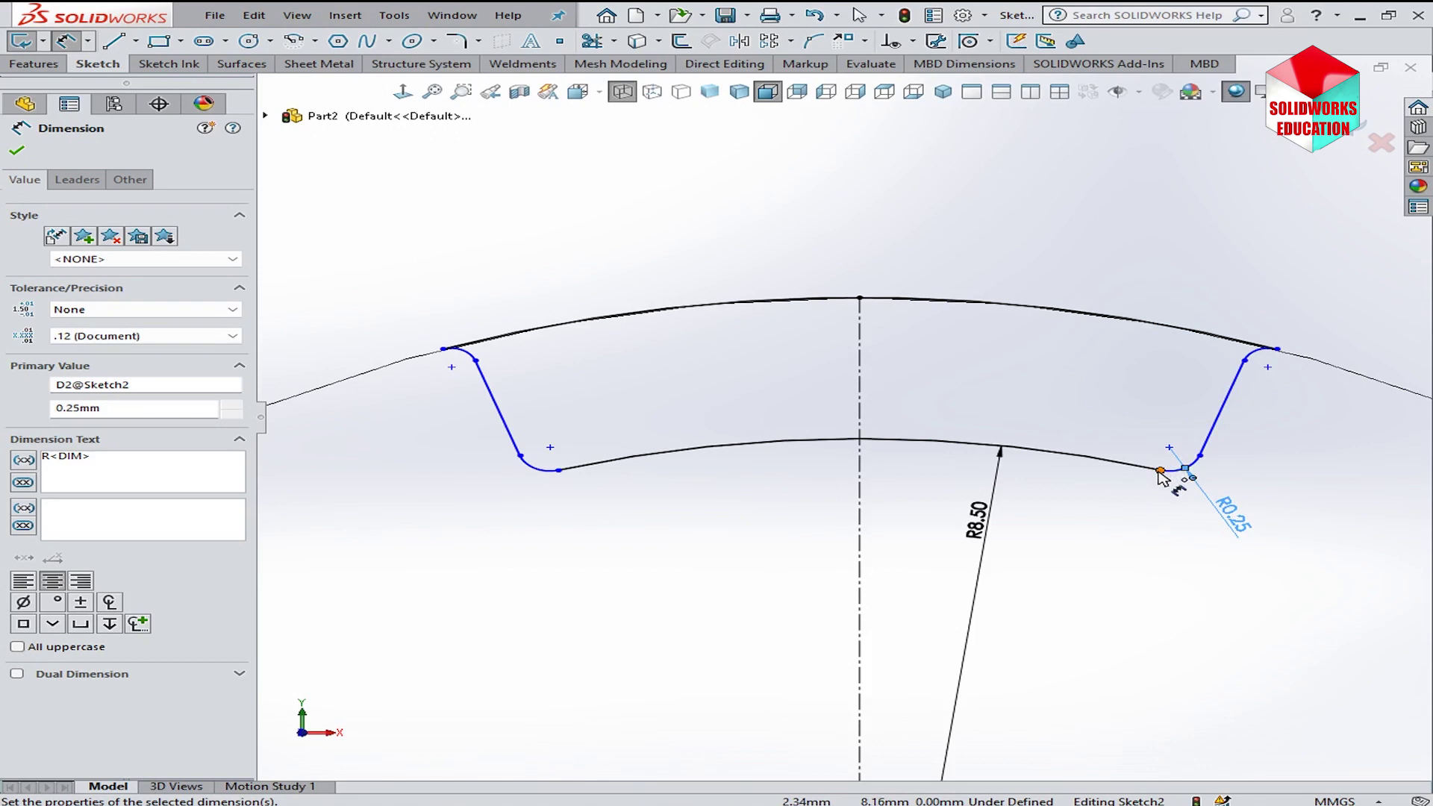
# - Dimension the slot-bottom width between the fillet ends as 1.15
pyautogui.click(1158, 471)
pyautogui.click(558, 471)
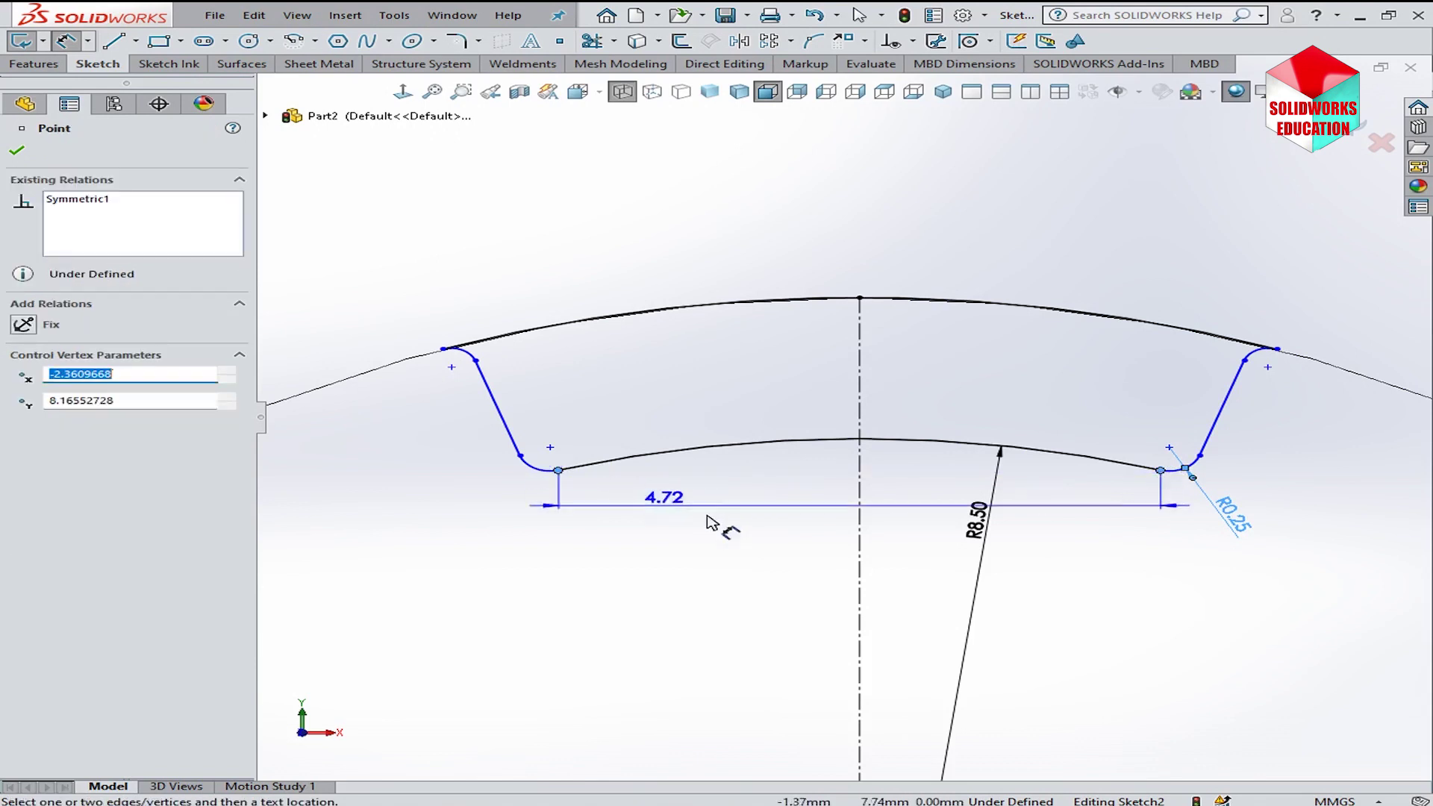
pyautogui.click(724, 517)
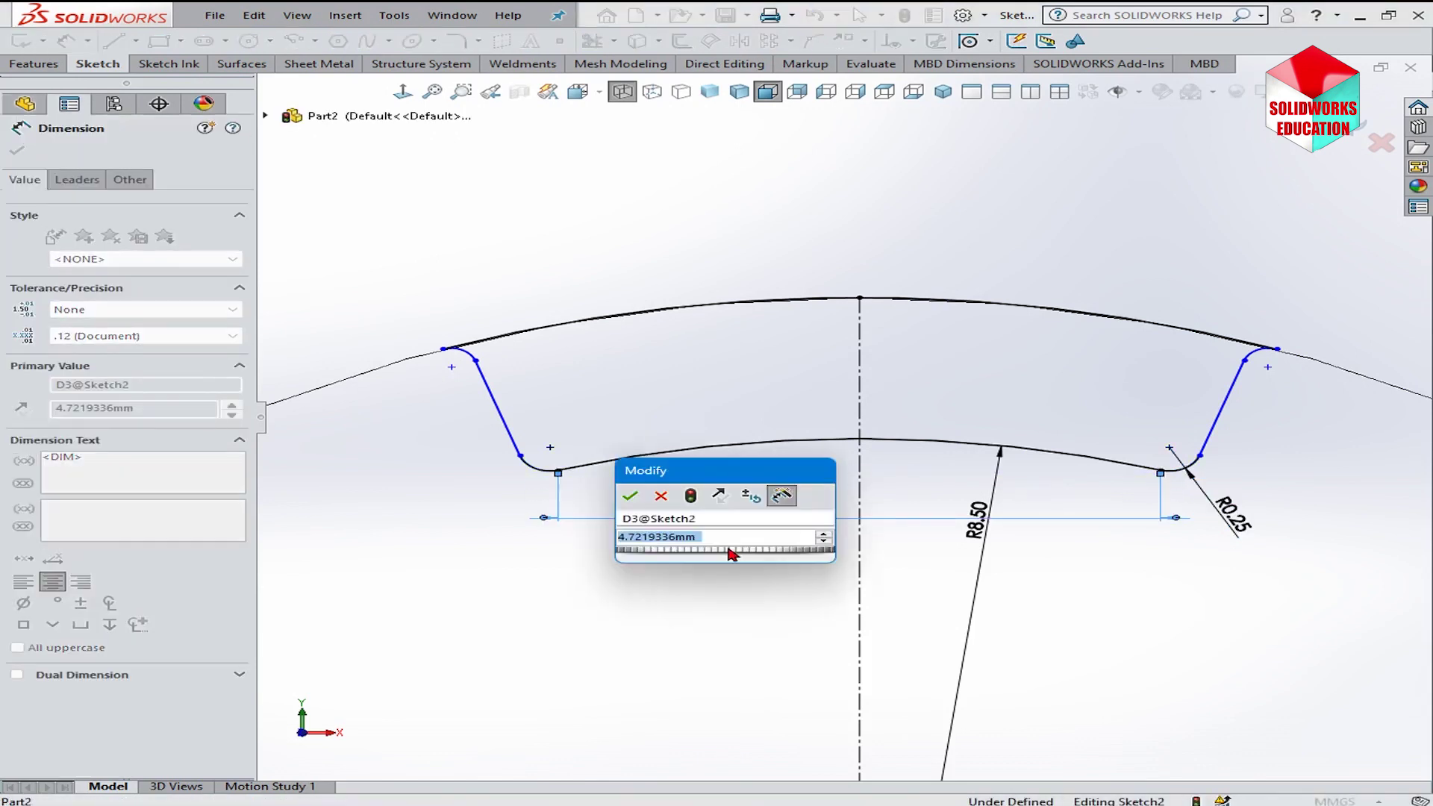
pyautogui.write('1.15')
pyautogui.press('Return')
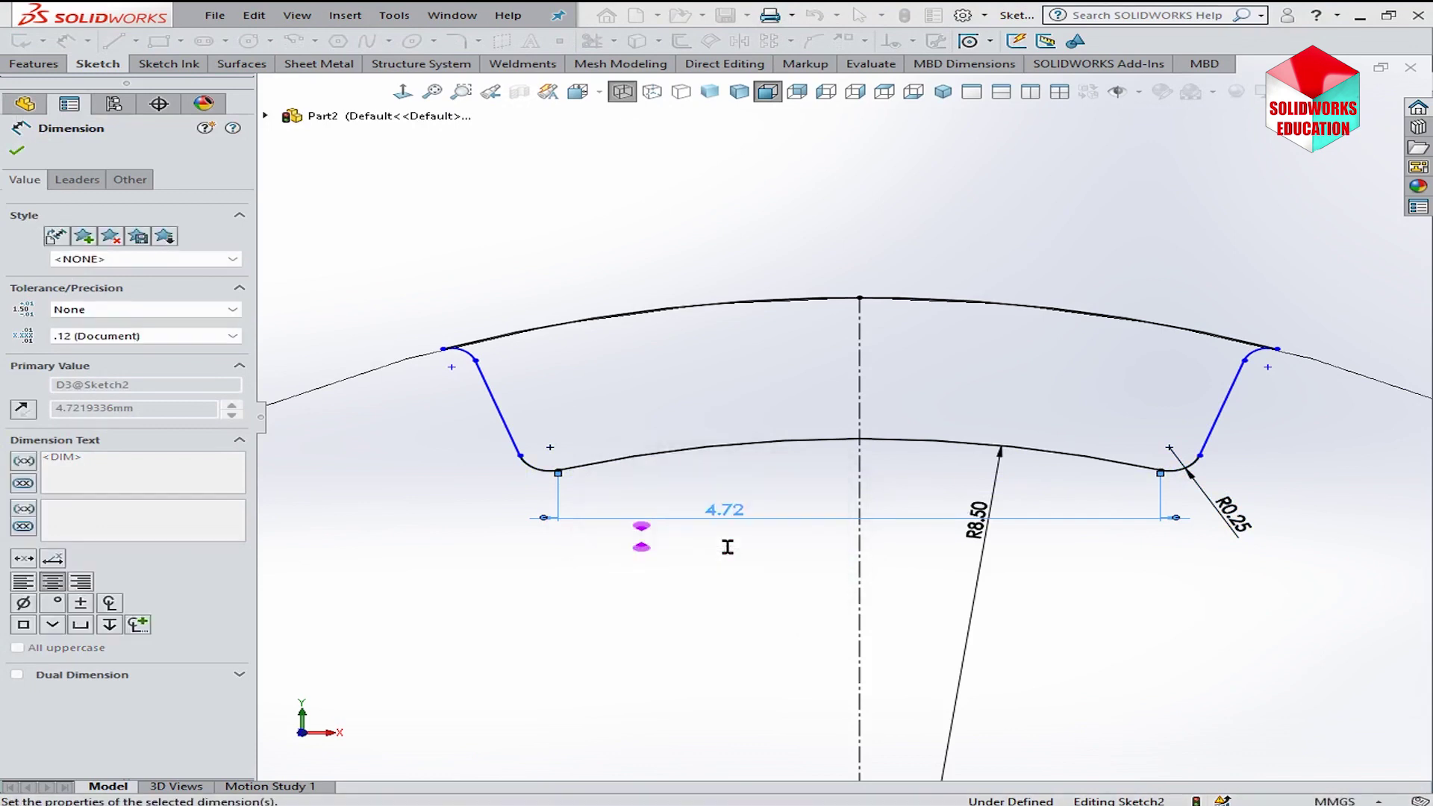
pyautogui.press('Escape')
pyautogui.scroll(-5, 1239, 338)
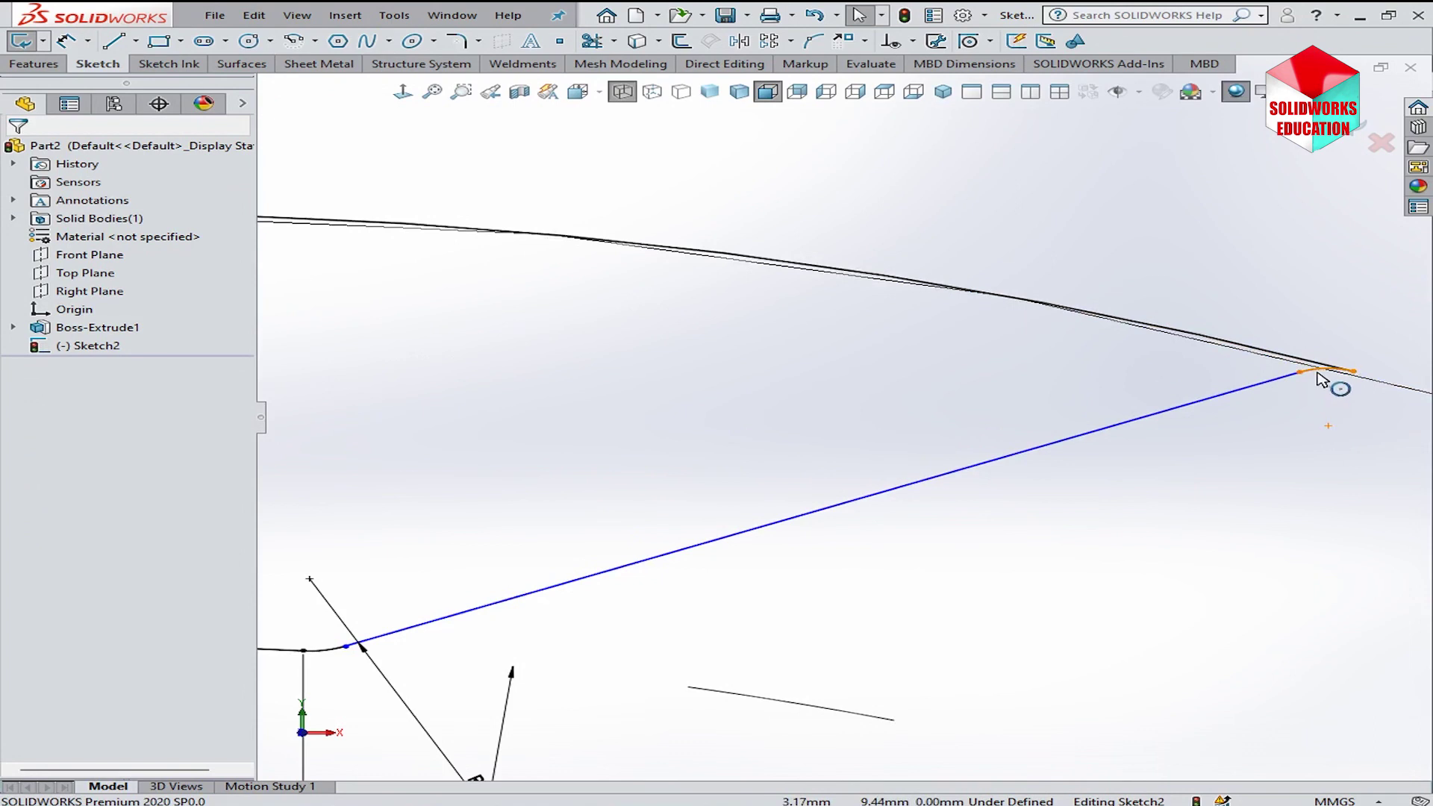
# - Make the two corner fillet arcs equal in radius
pyautogui.click(1320, 380)
pyautogui.scroll(2, 821, 422)
pyautogui.keyDown('ctrl'); pyautogui.click(485, 579); pyautogui.keyUp('ctrl')
pyautogui.click(652, 507)
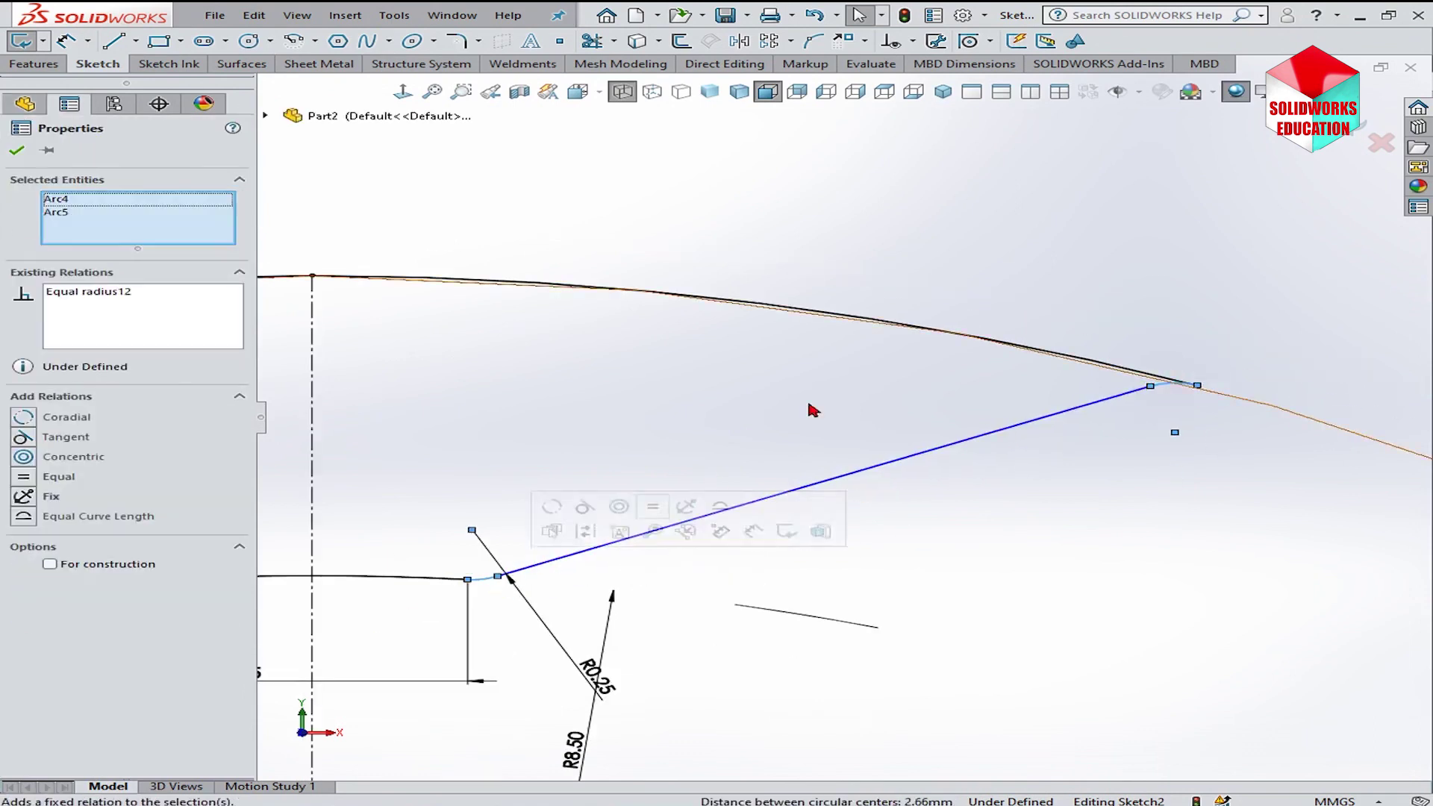
pyautogui.click(813, 411)
# - Snap the flank's top end onto the outer arc and fix its angle to the centreline at 20°
pyautogui.moveTo(1197, 385)
pyautogui.mouseDown()
pyautogui.moveTo(1012, 355)
pyautogui.moveTo(1022, 348)
pyautogui.mouseUp()
pyautogui.scroll(3, 971, 351)
pyautogui.rightClick(1169, 288)
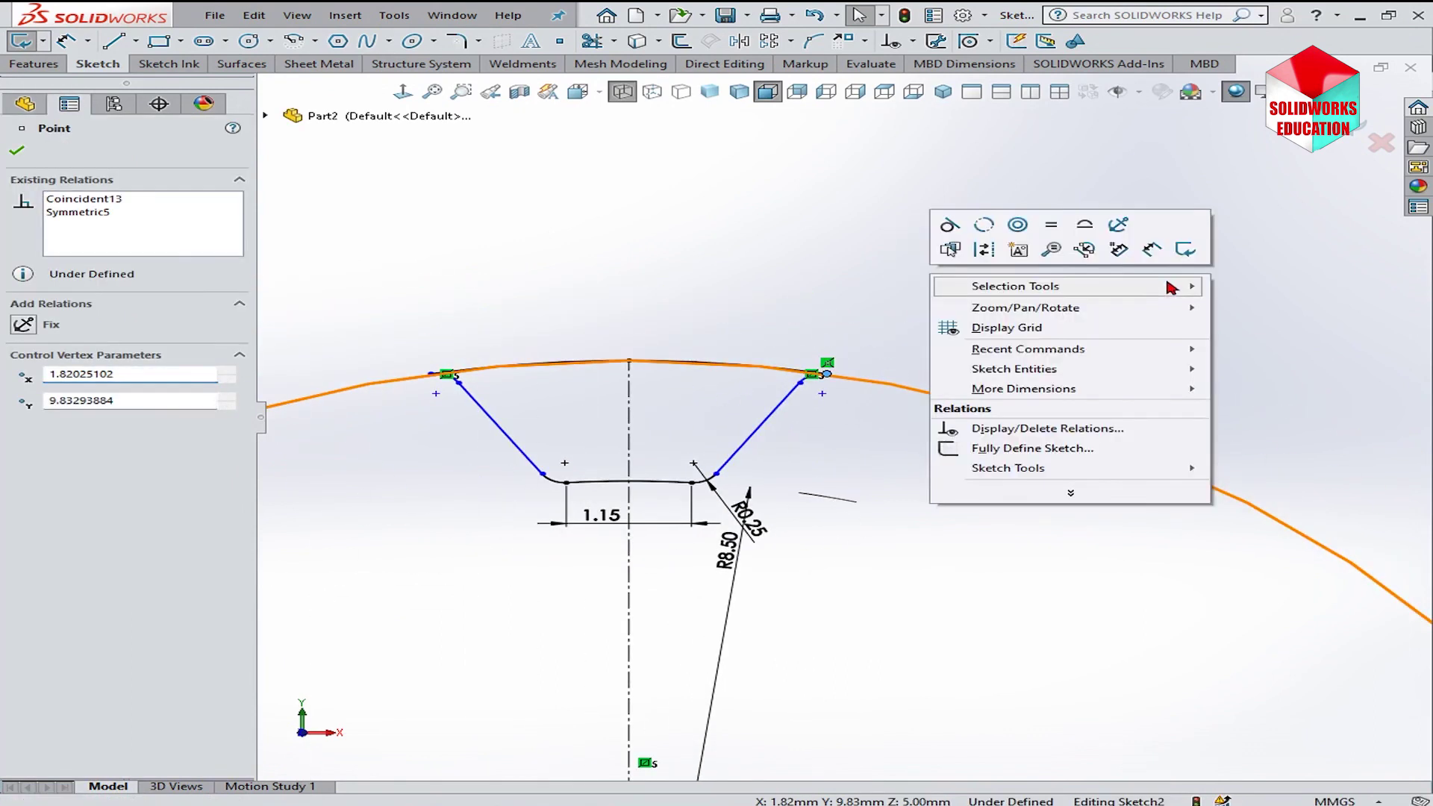
pyautogui.click(1186, 249)
pyautogui.click(768, 430)
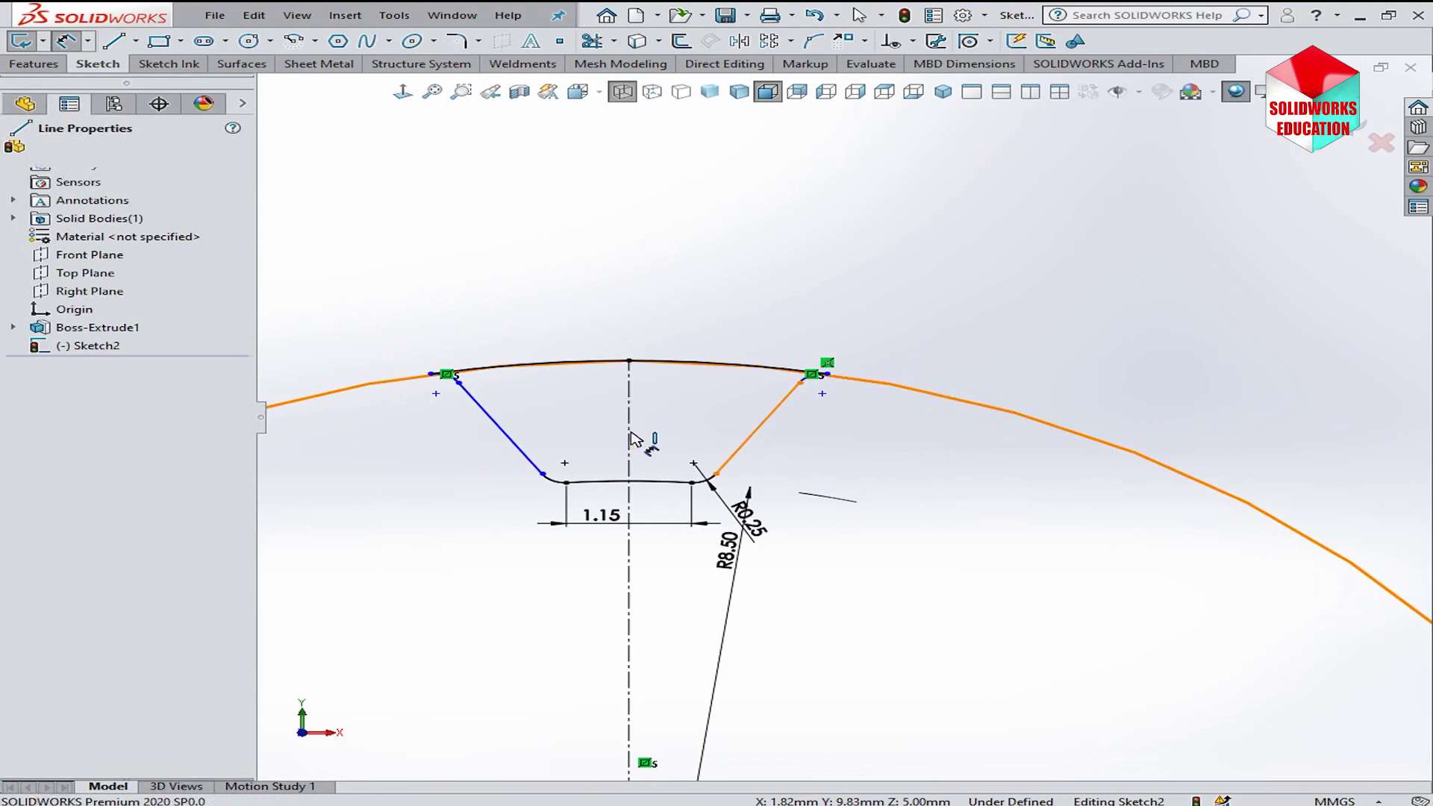
pyautogui.click(629, 432)
pyautogui.click(772, 291)
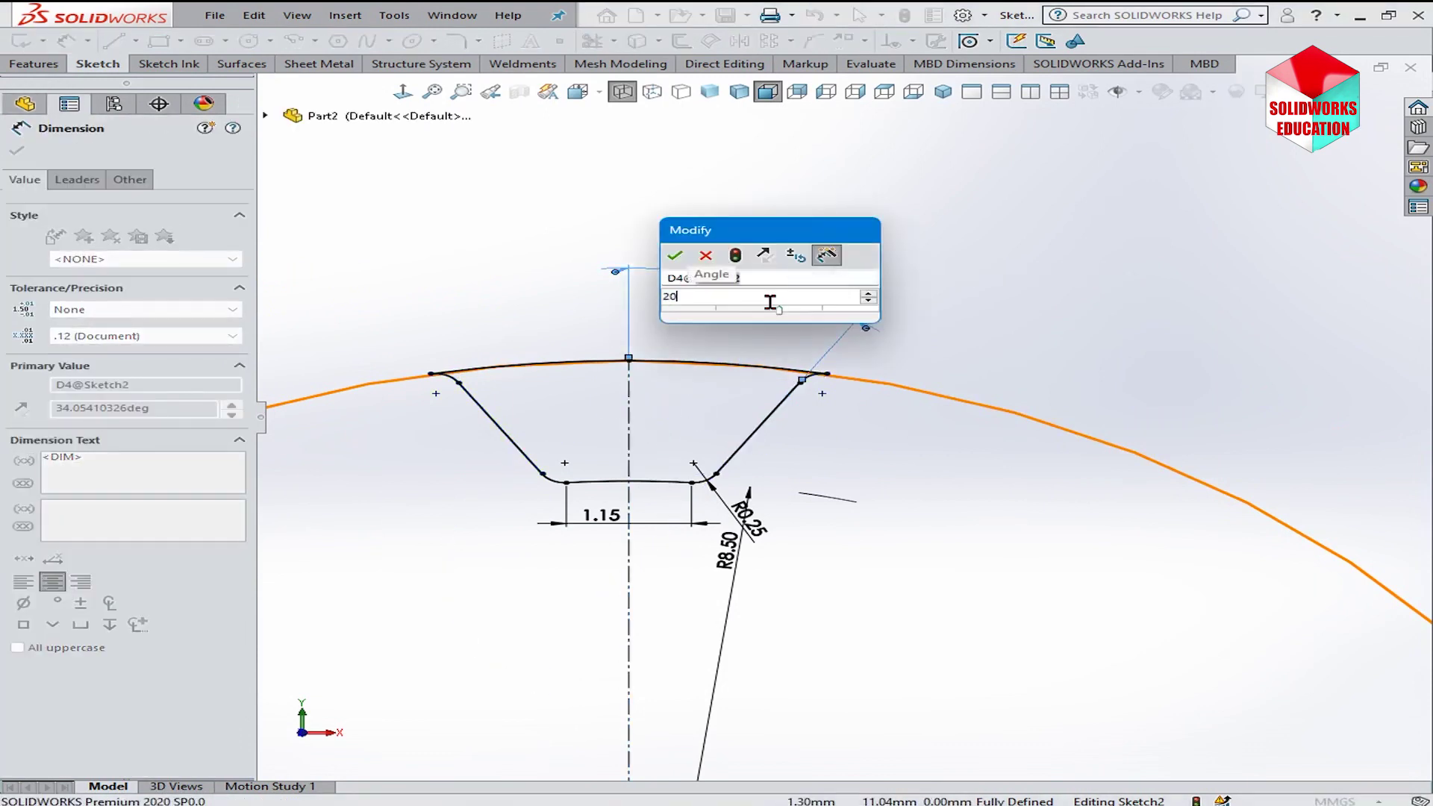
pyautogui.press('Escape')
pyautogui.click(958, 313)
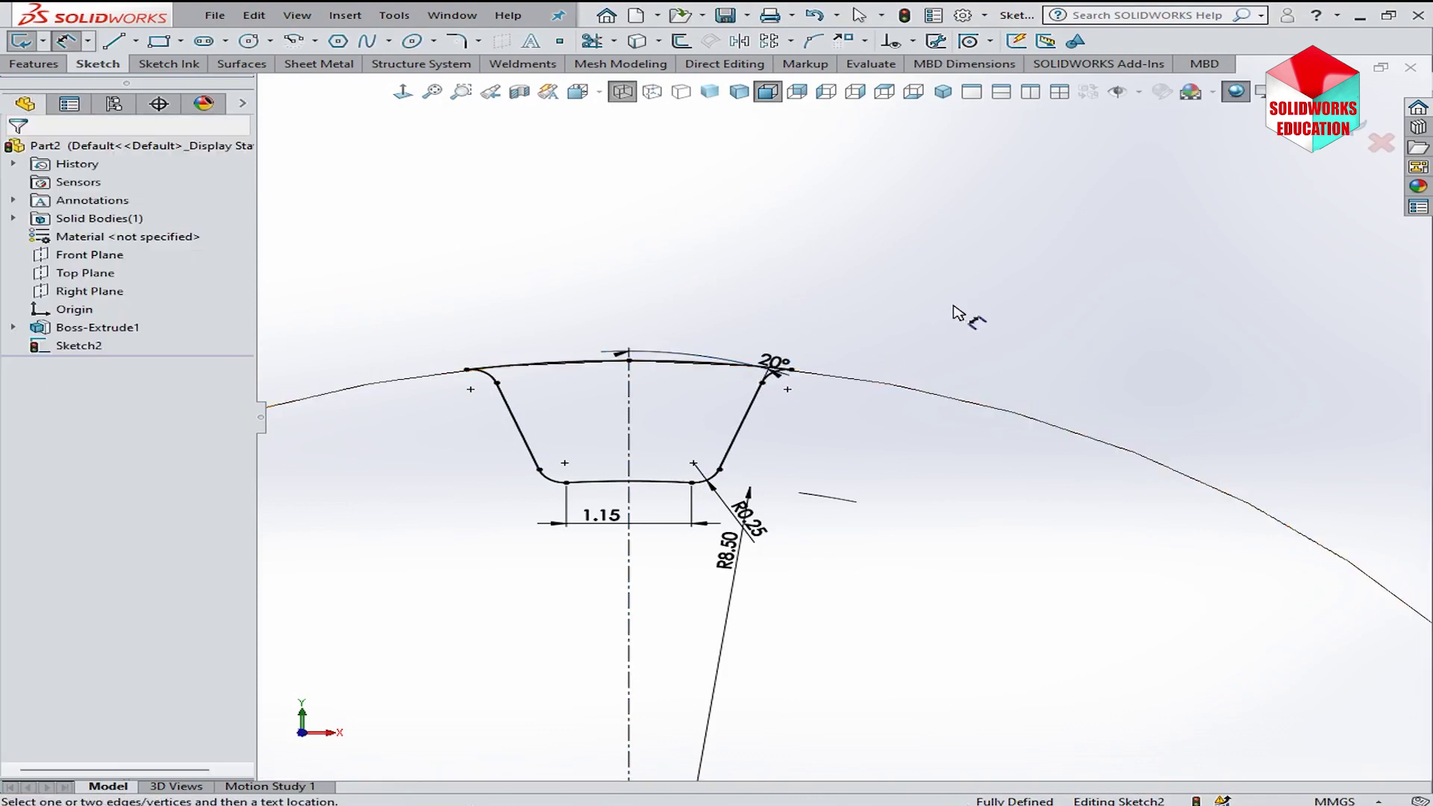
pyautogui.hotkey('ctrl', 'b')
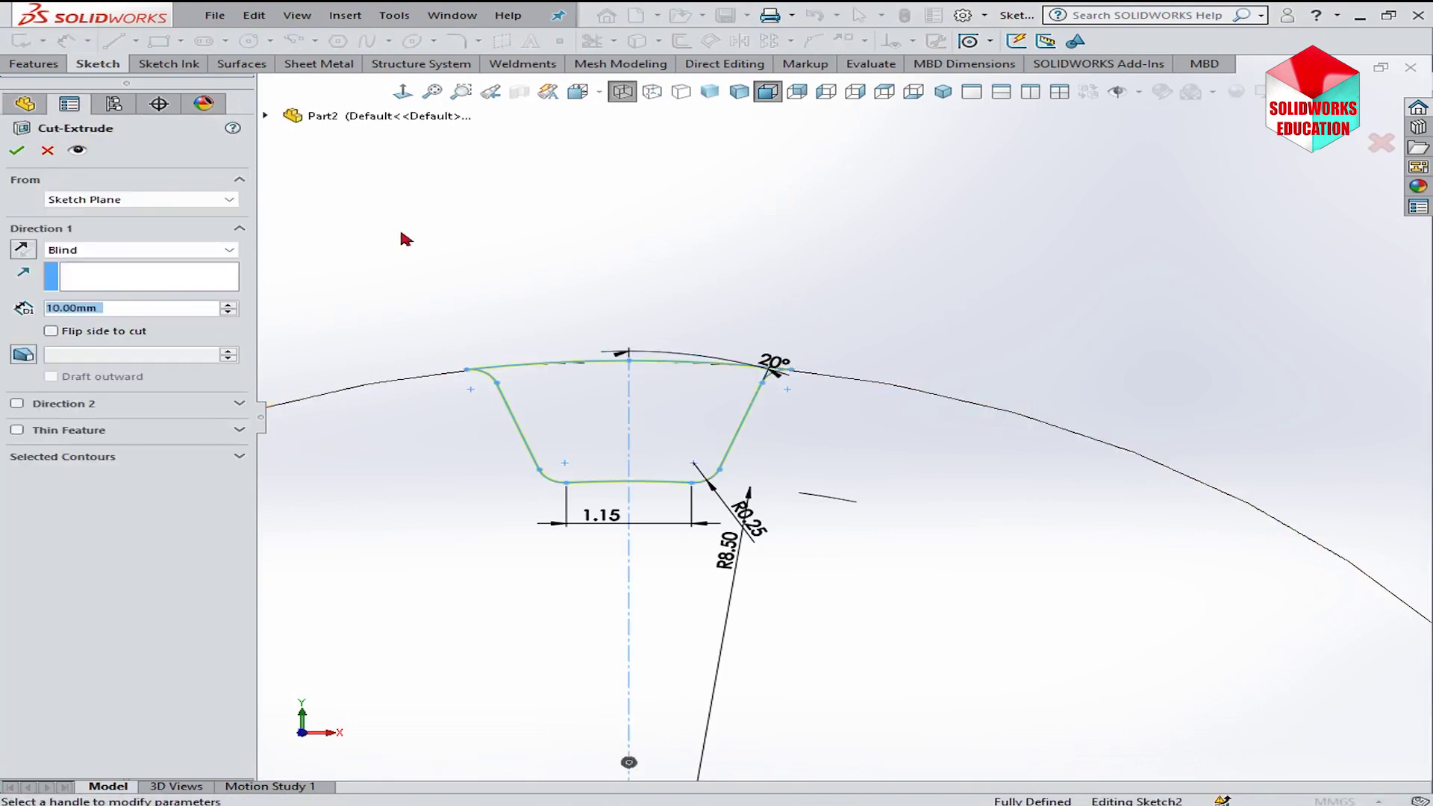
# - Cut the slot Through All - Both, then view the shaded part zoomed to fit
pyautogui.click(170, 252)
pyautogui.click(159, 283)
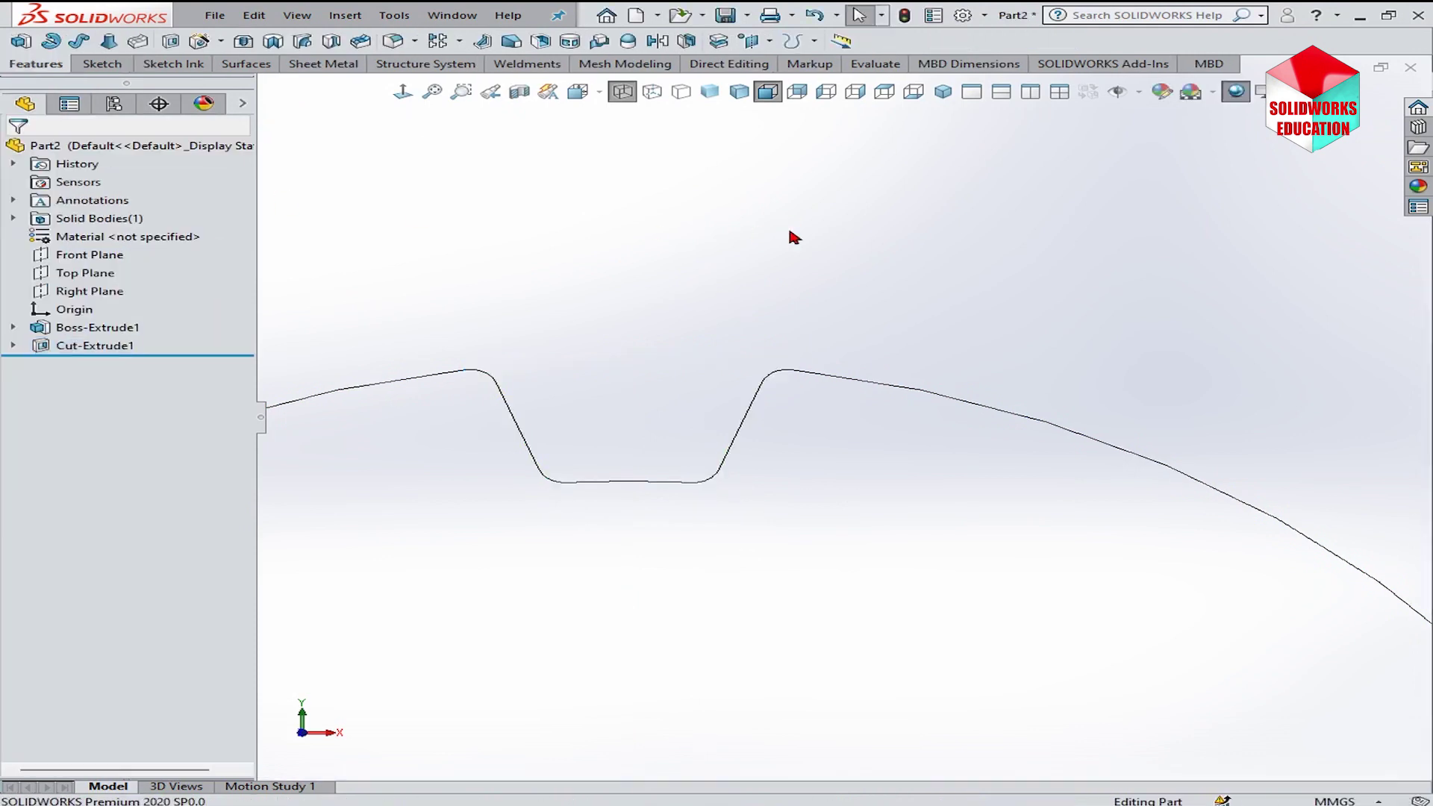
pyautogui.click(739, 91)
pyautogui.press('f')
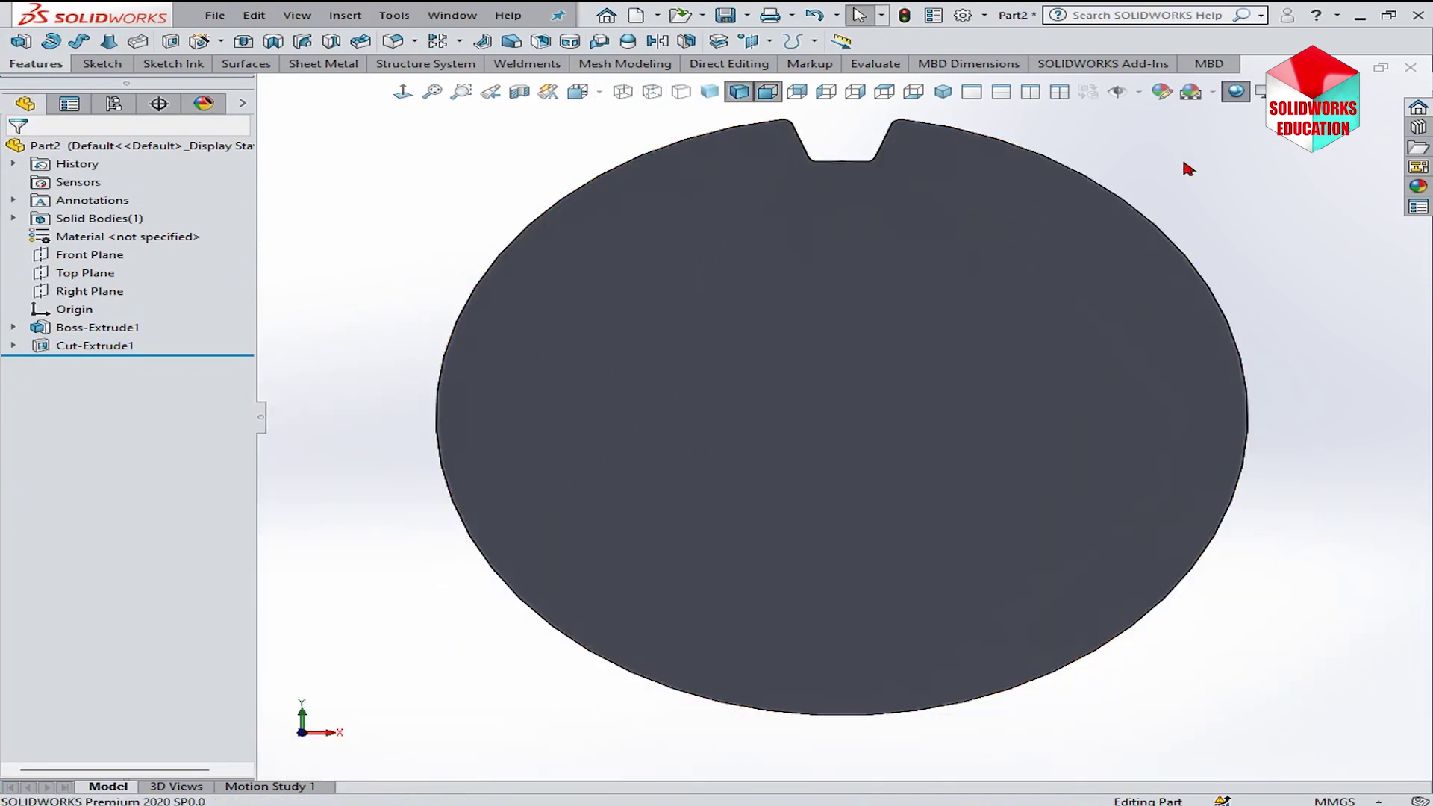
# - Circular-pattern the slot cut 14 times, equally spaced over 360° about the outer edge
pyautogui.click(115, 345)
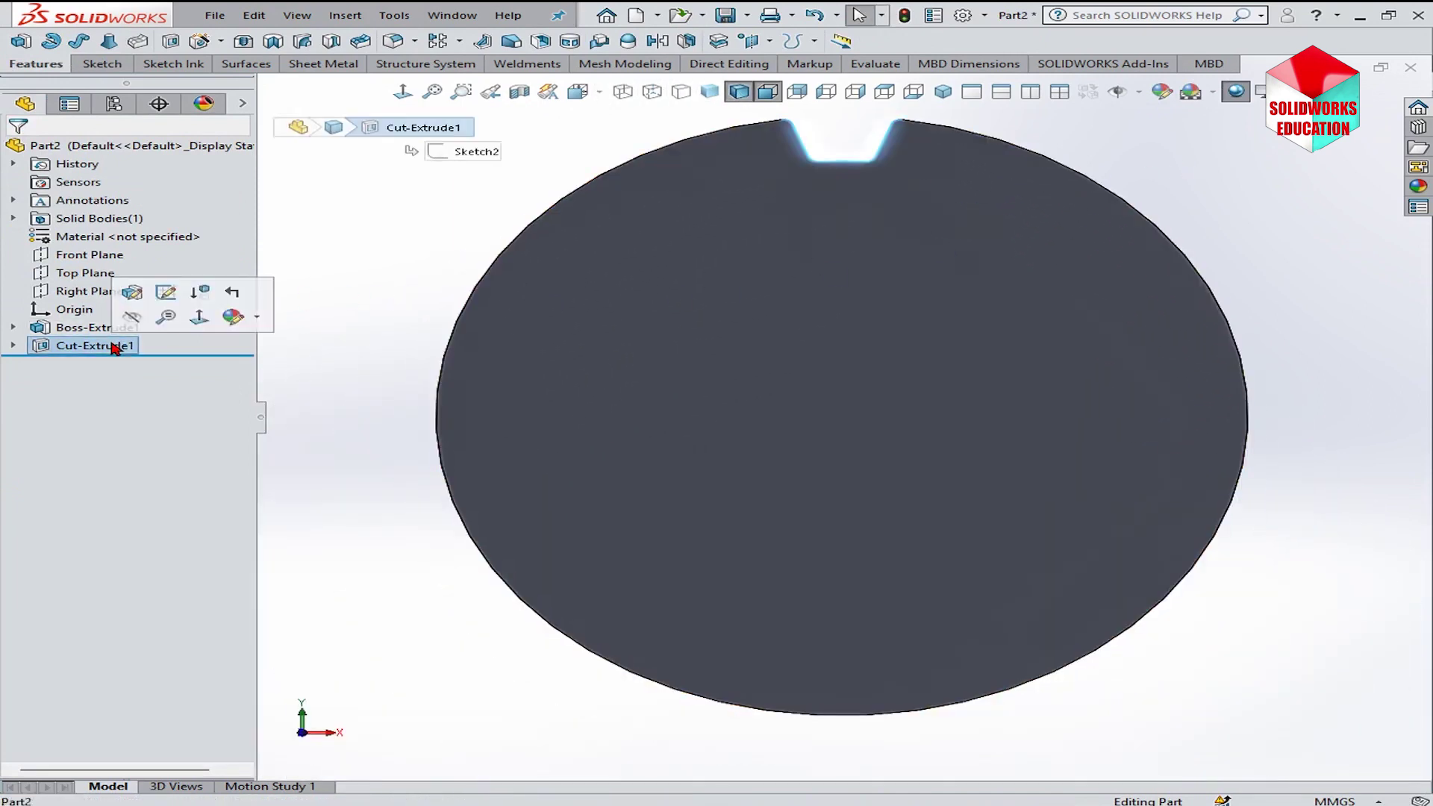
pyautogui.click(460, 42)
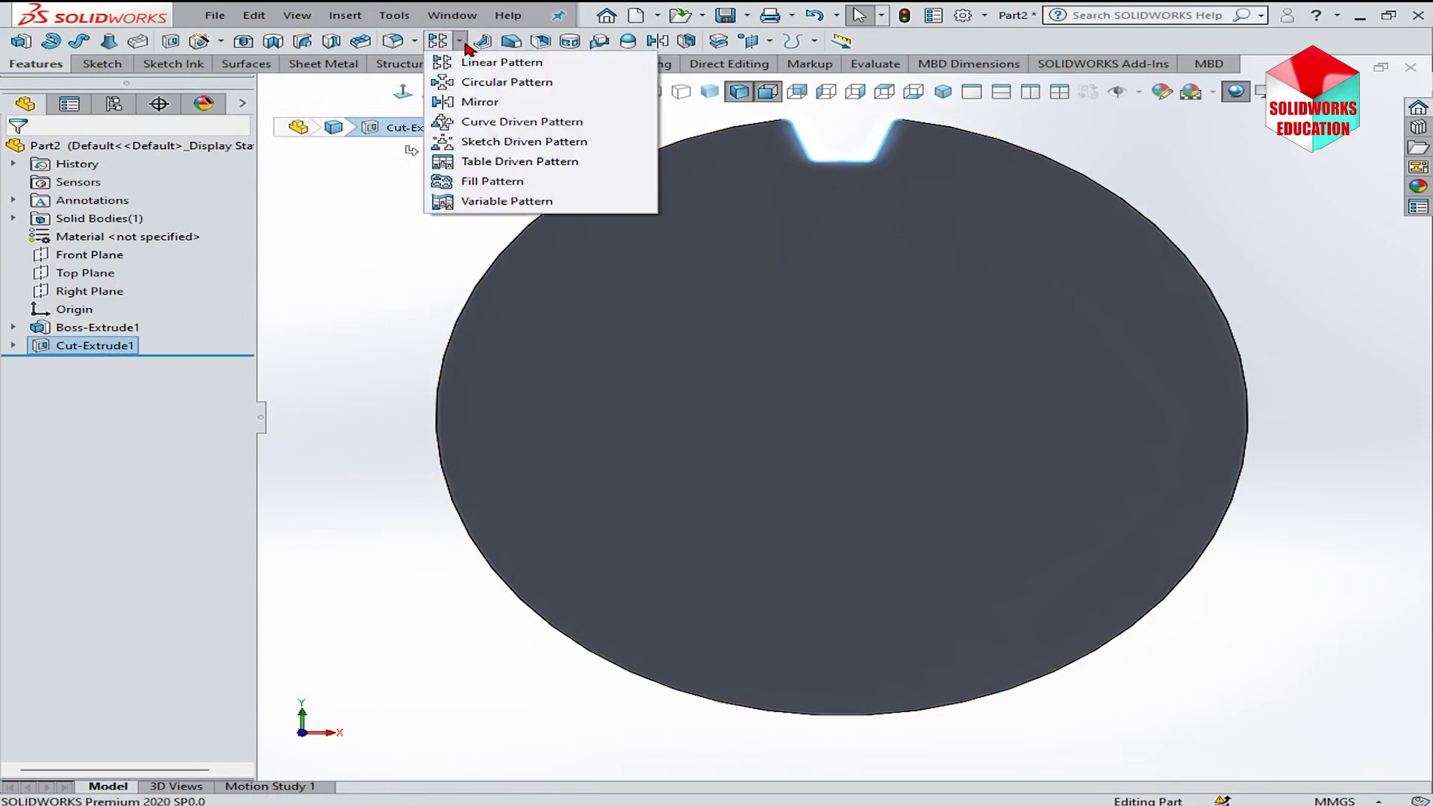
pyautogui.click(470, 83)
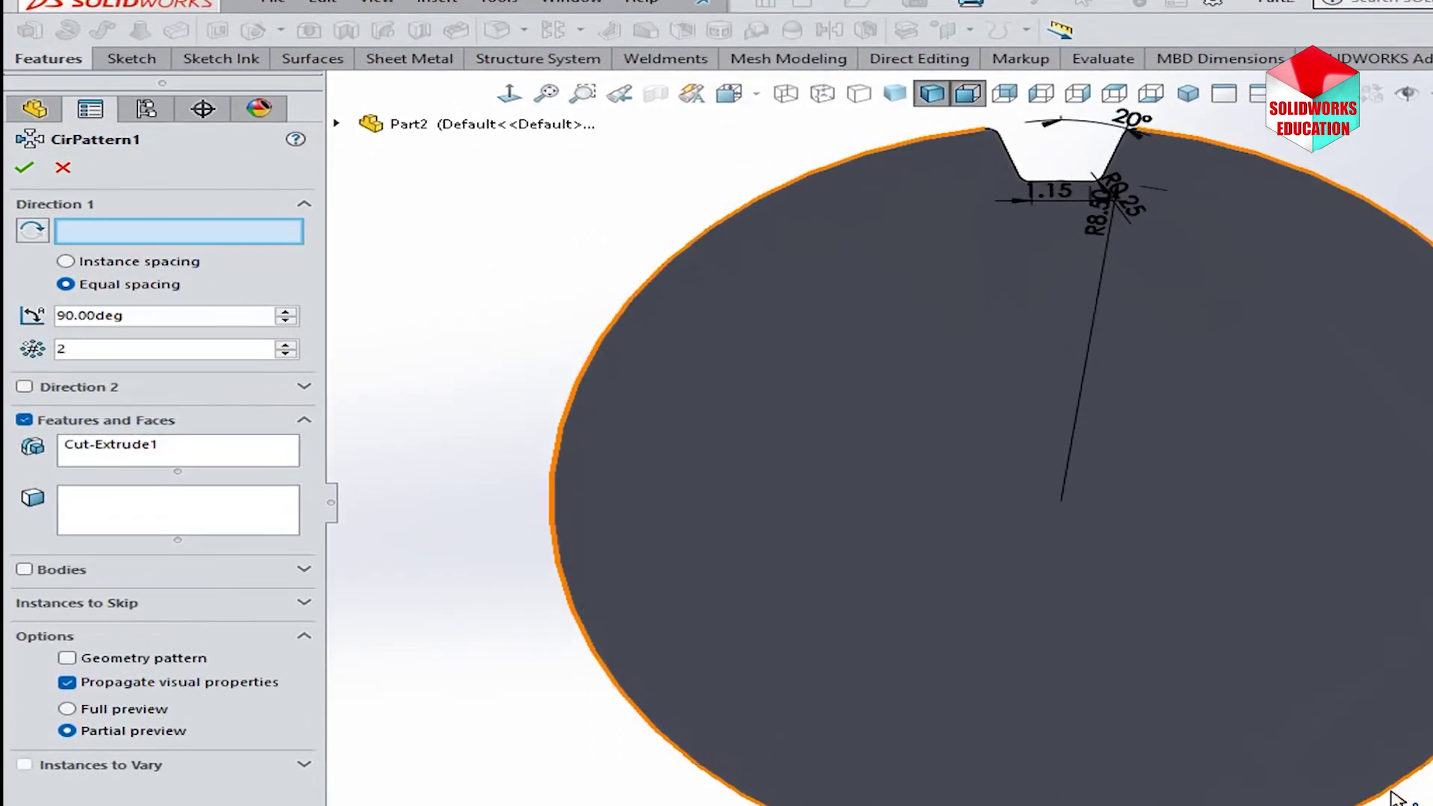
pyautogui.click(1121, 655)
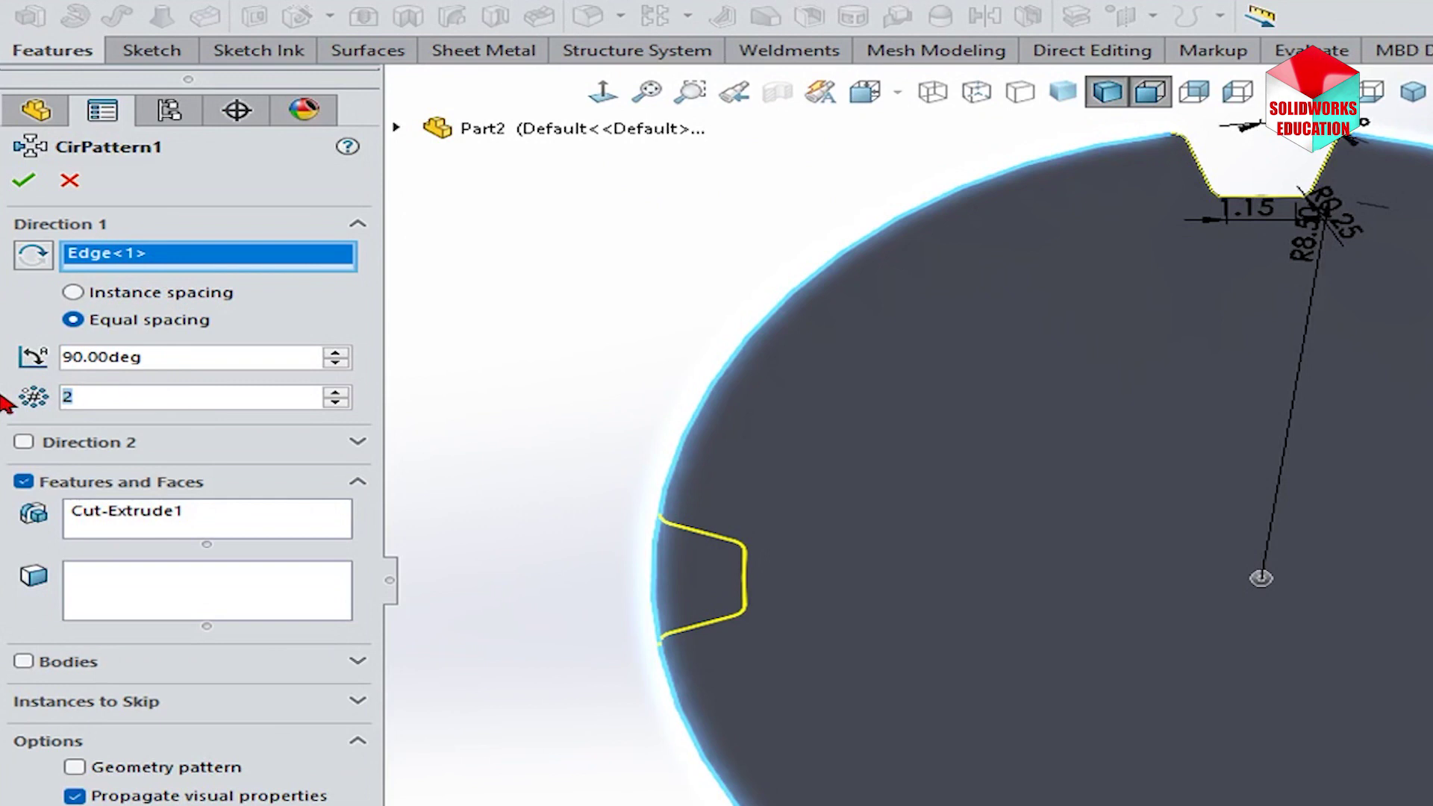
pyautogui.write('4')
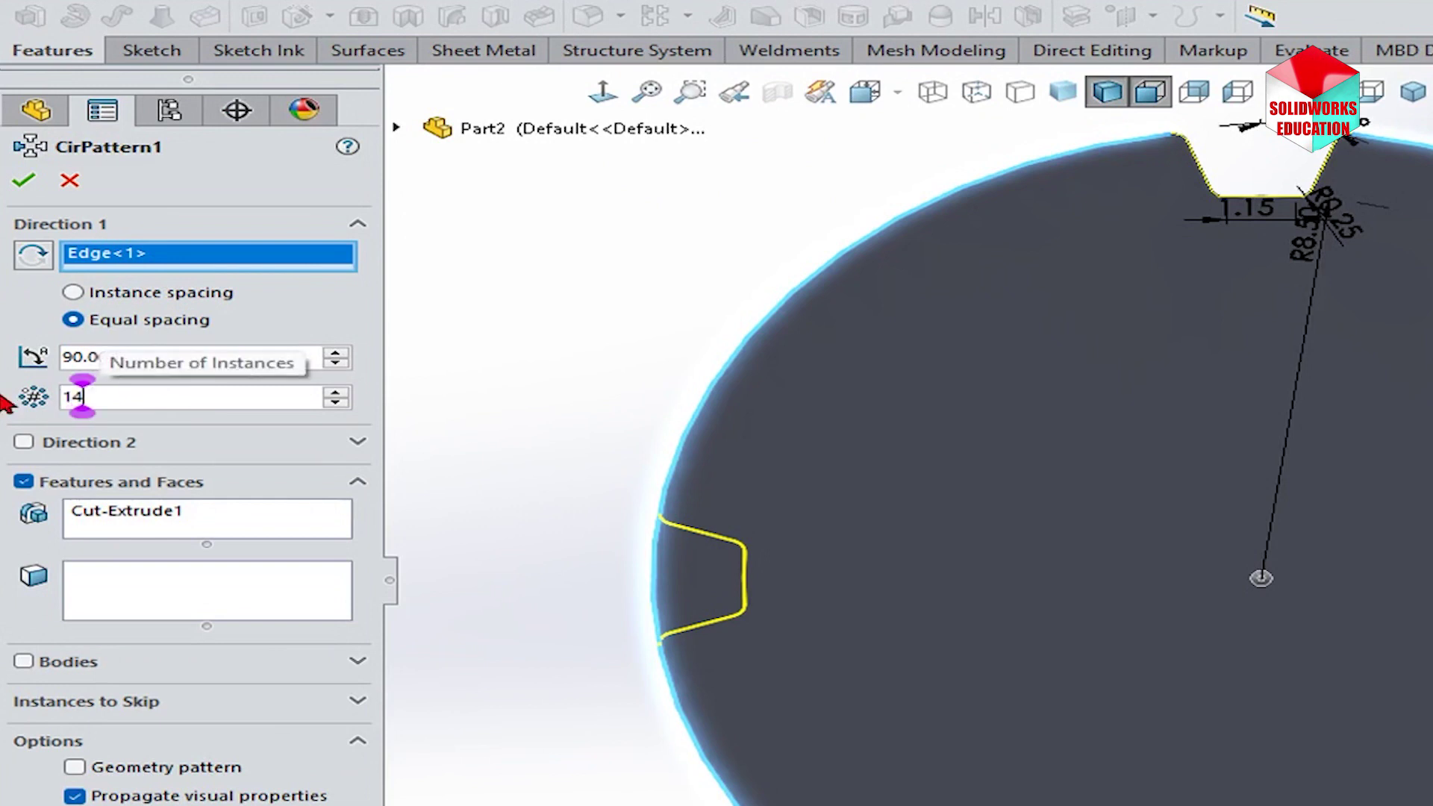
pyautogui.press('Return')
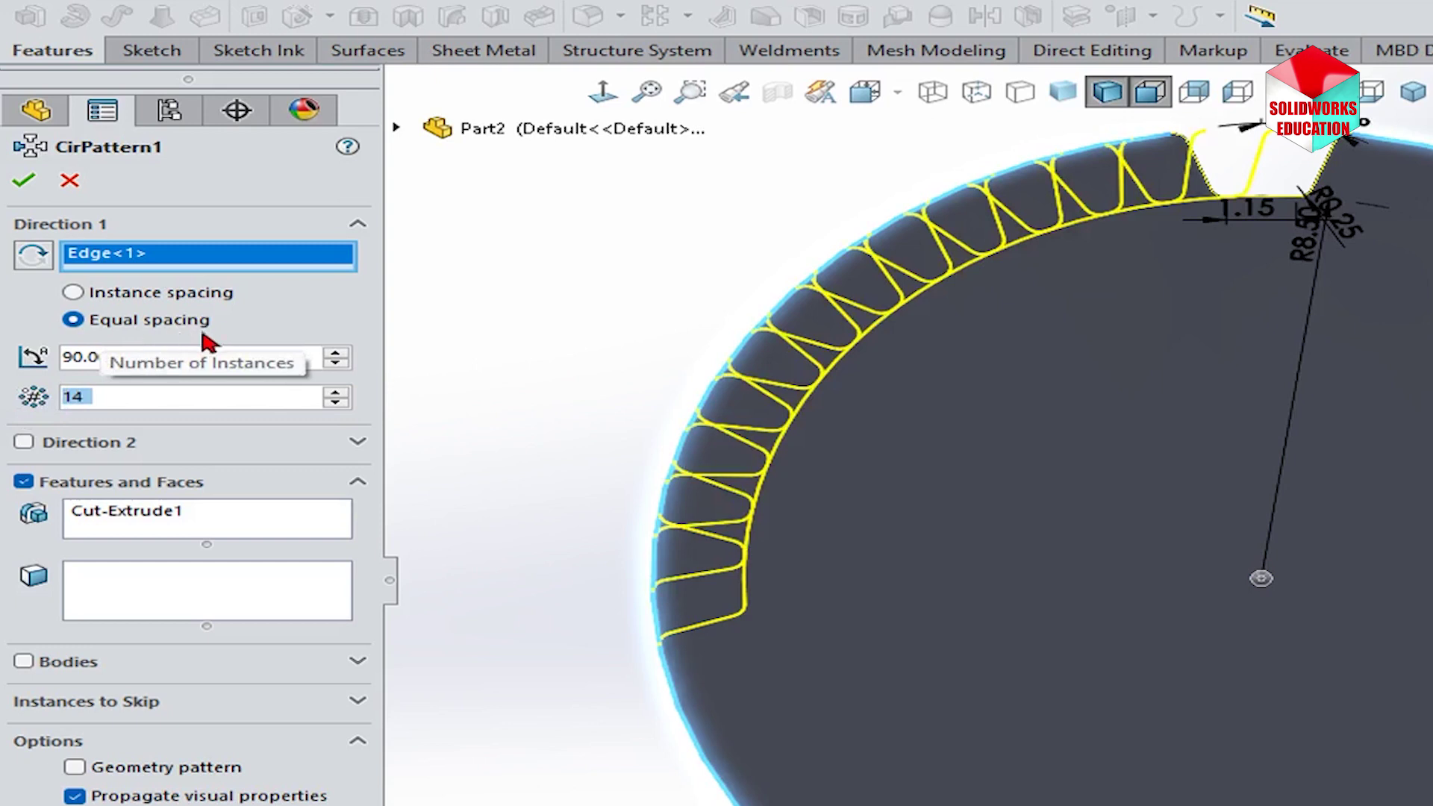
pyautogui.click(212, 356)
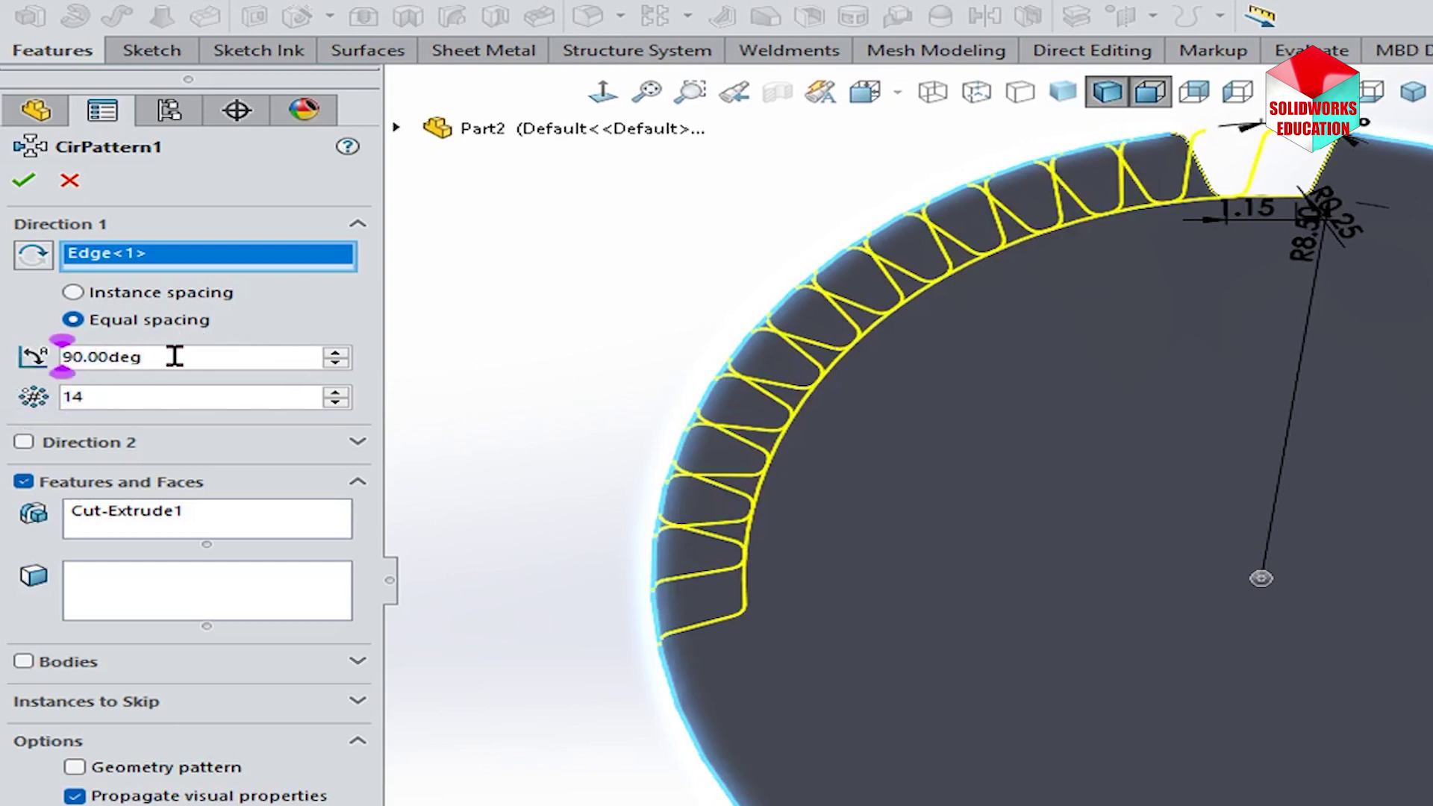
pyautogui.write('360')
pyautogui.press('Return')
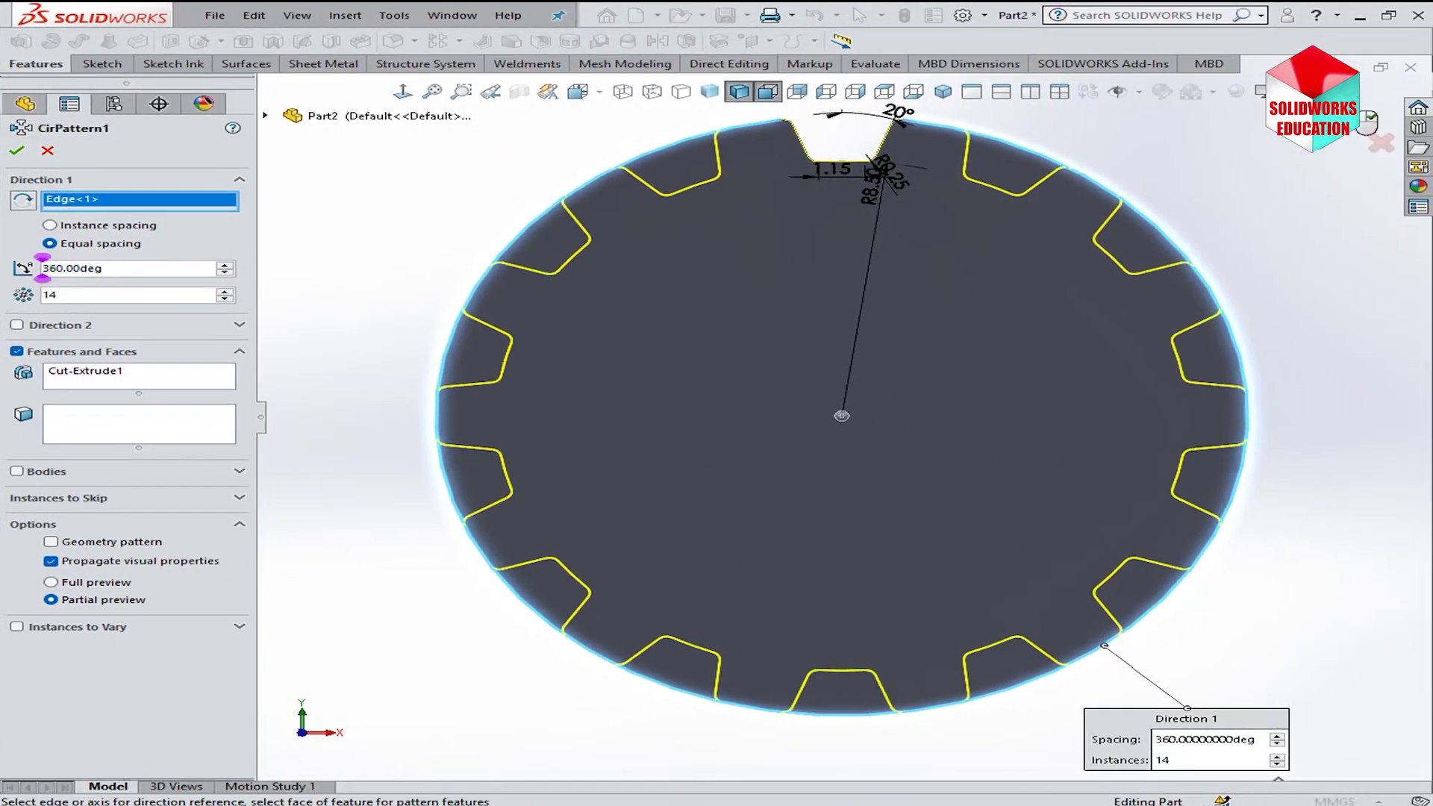
pyautogui.click(1250, 176)
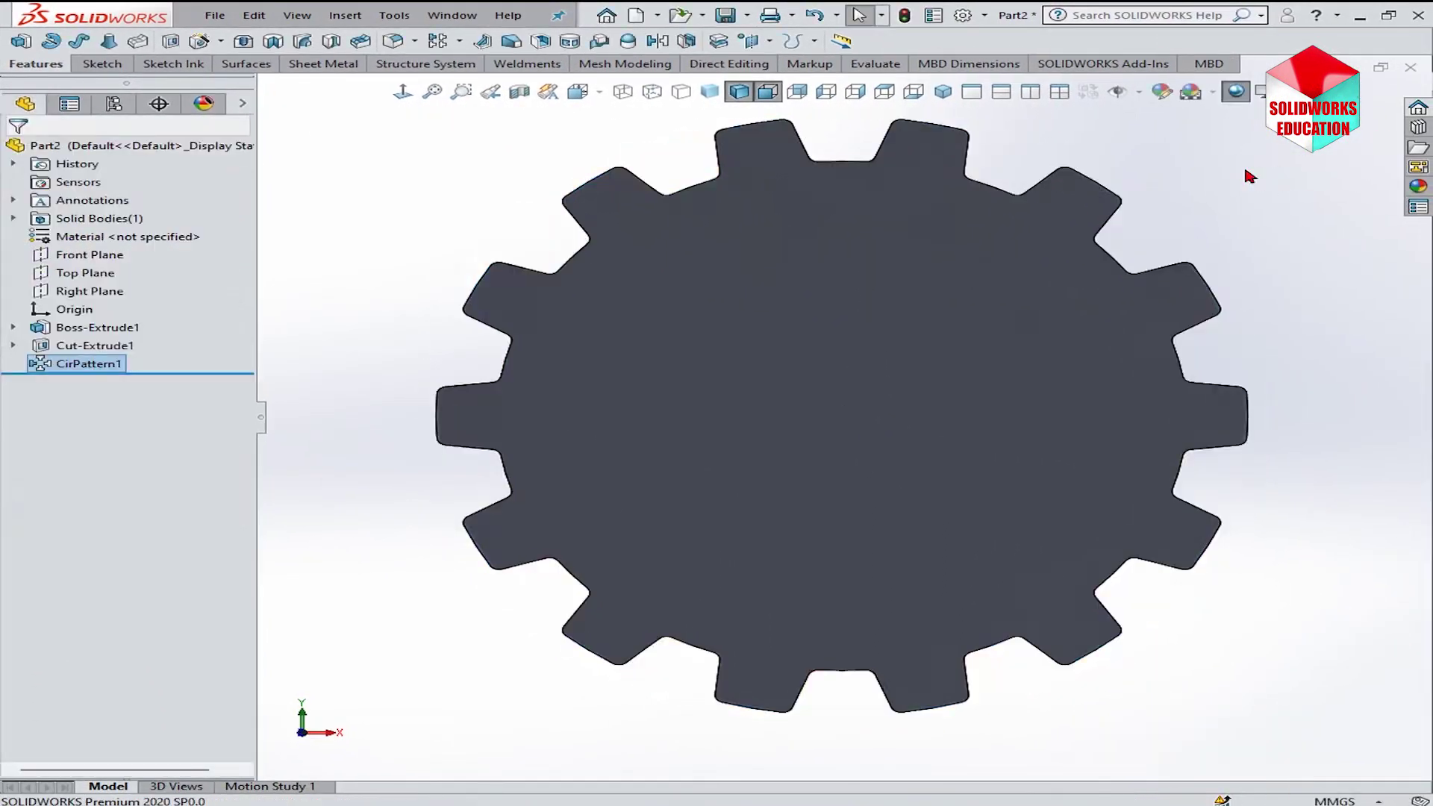
# - Sketch a circle at the origin on the gear's front face and dimension it to 8 mm diameter
pyautogui.click(171, 40)
pyautogui.click(768, 285)
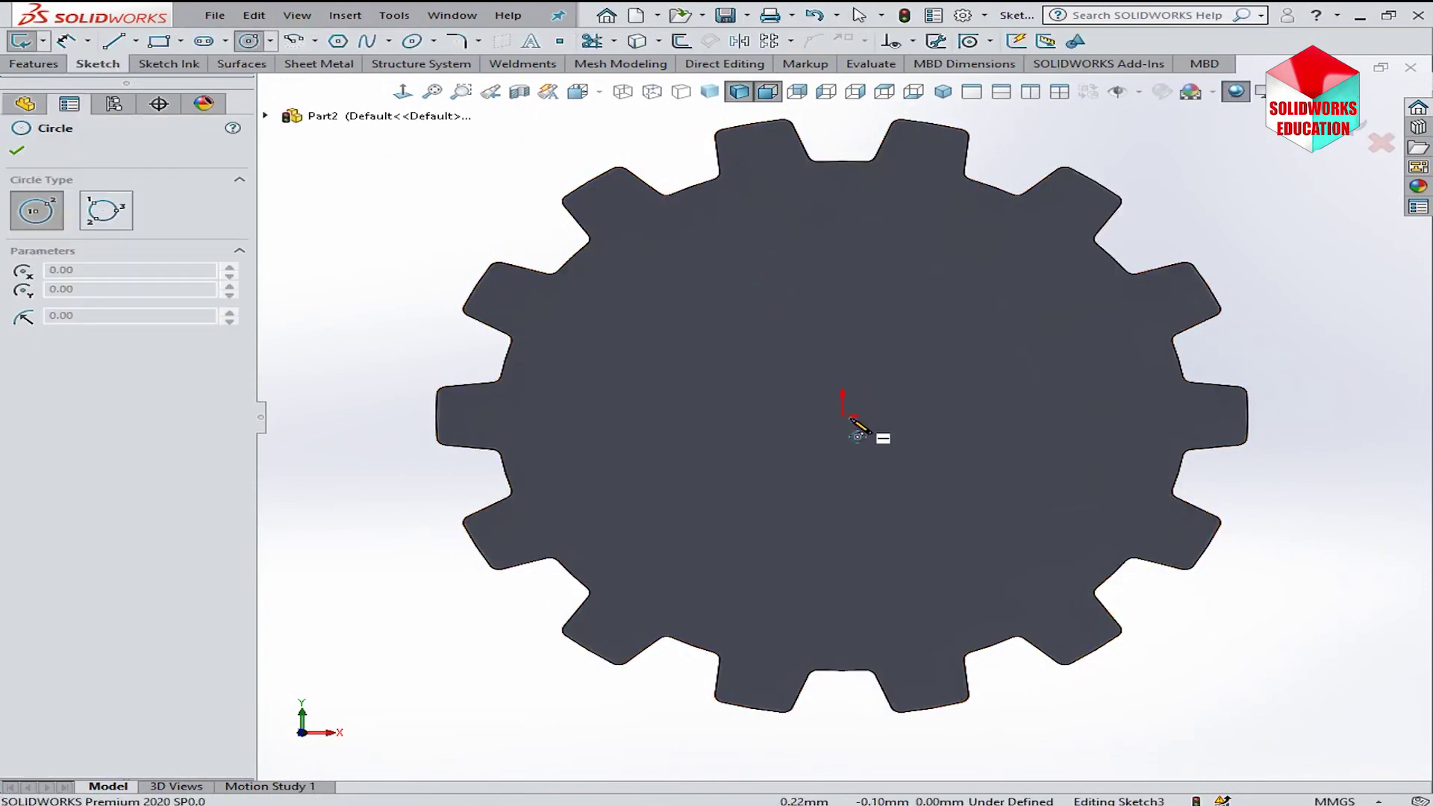
pyautogui.click(843, 415)
pyautogui.click(986, 310)
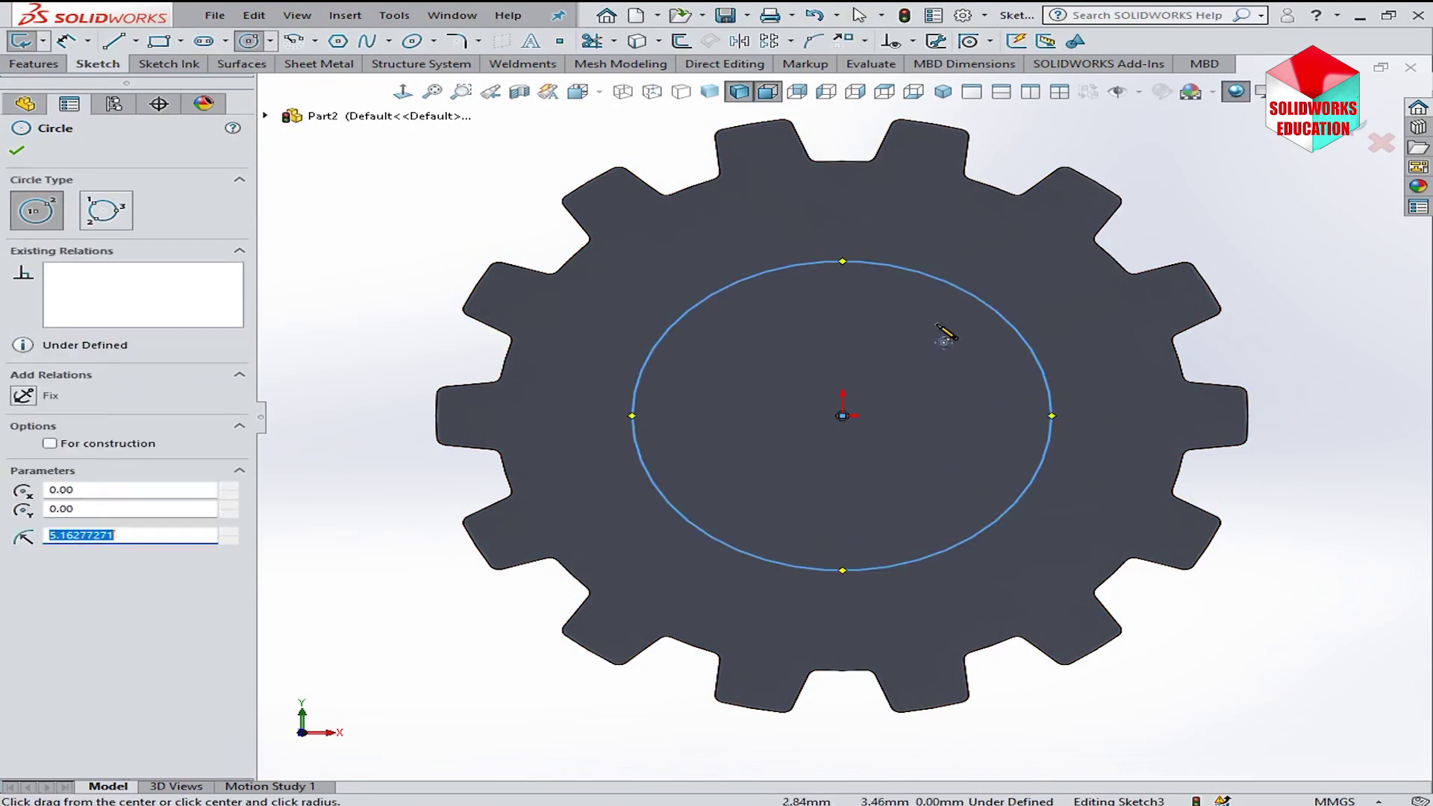
pyautogui.rightClick(932, 343)
pyautogui.click(971, 342)
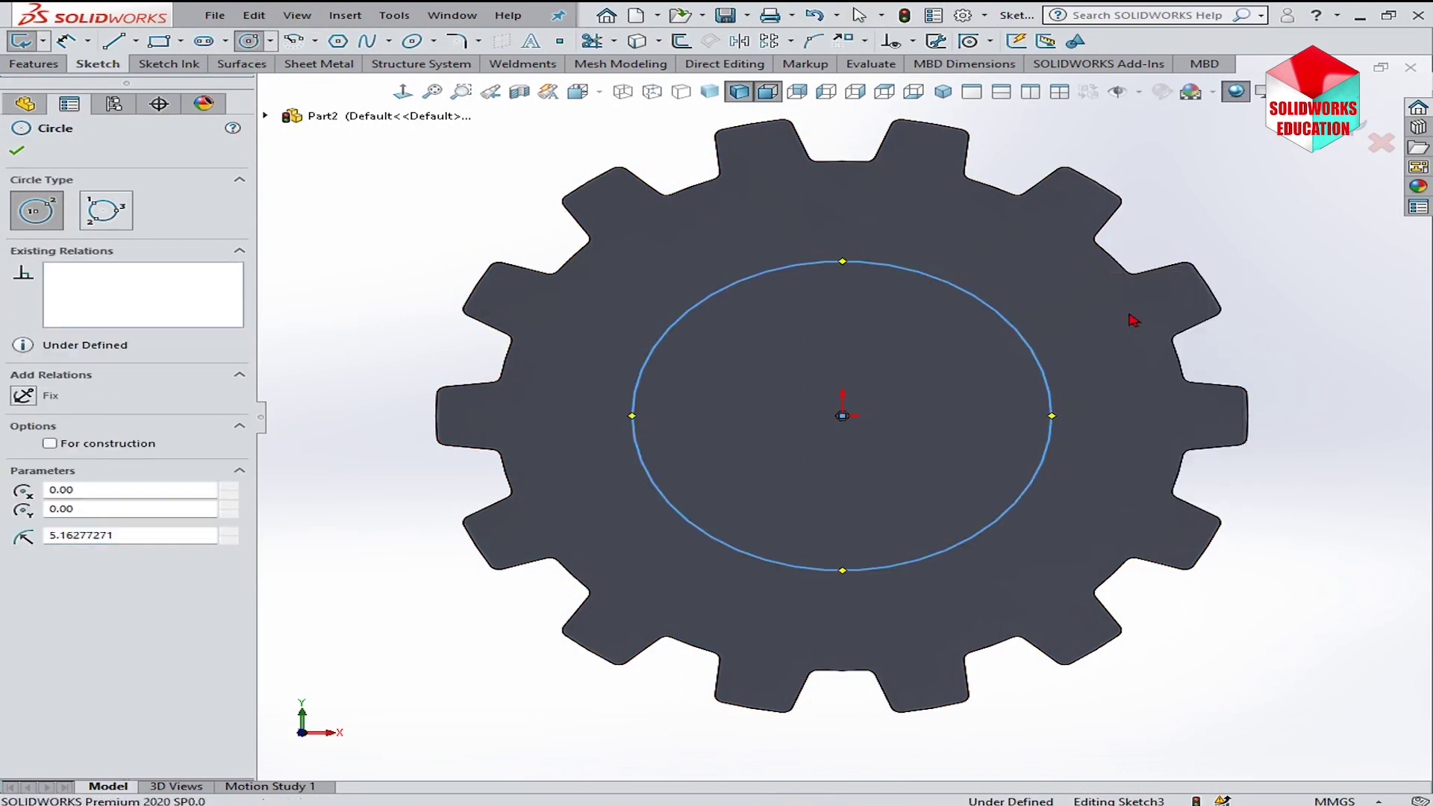
pyautogui.click(1013, 338)
pyautogui.click(970, 352)
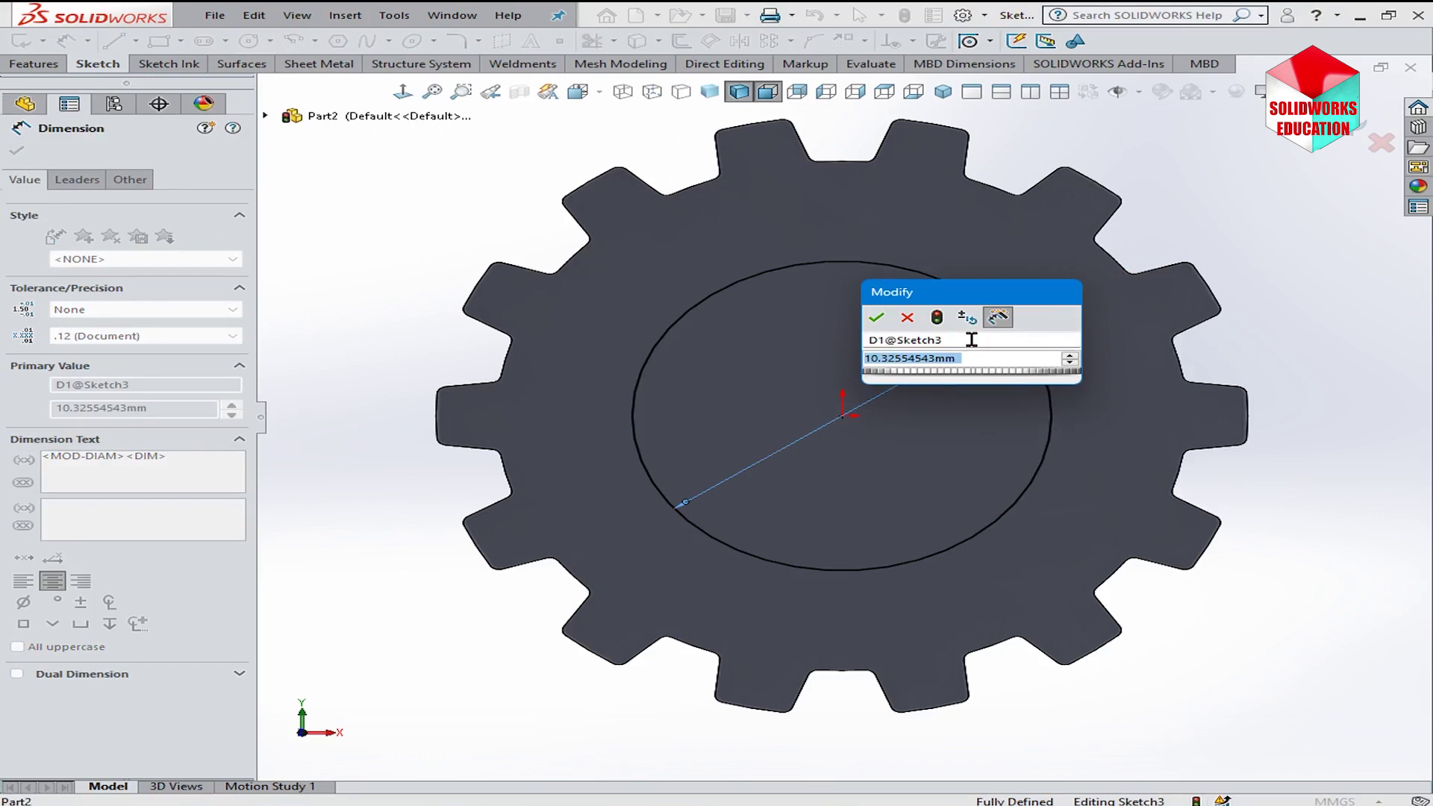
pyautogui.write('8')
pyautogui.press('Return')
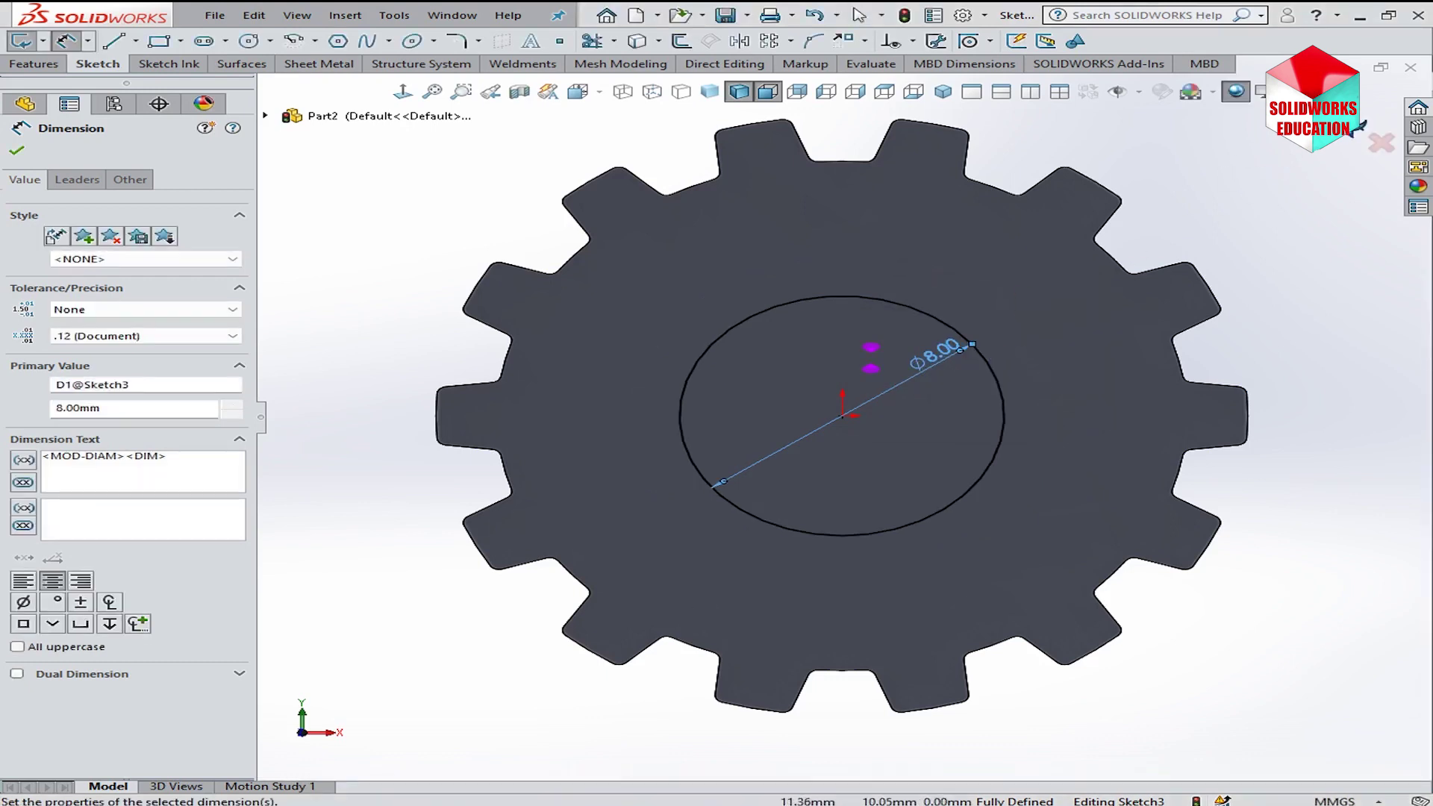
# - Extrude-cut the 8 mm circle Through All to bore the gear's centre
pyautogui.click(1172, 216)
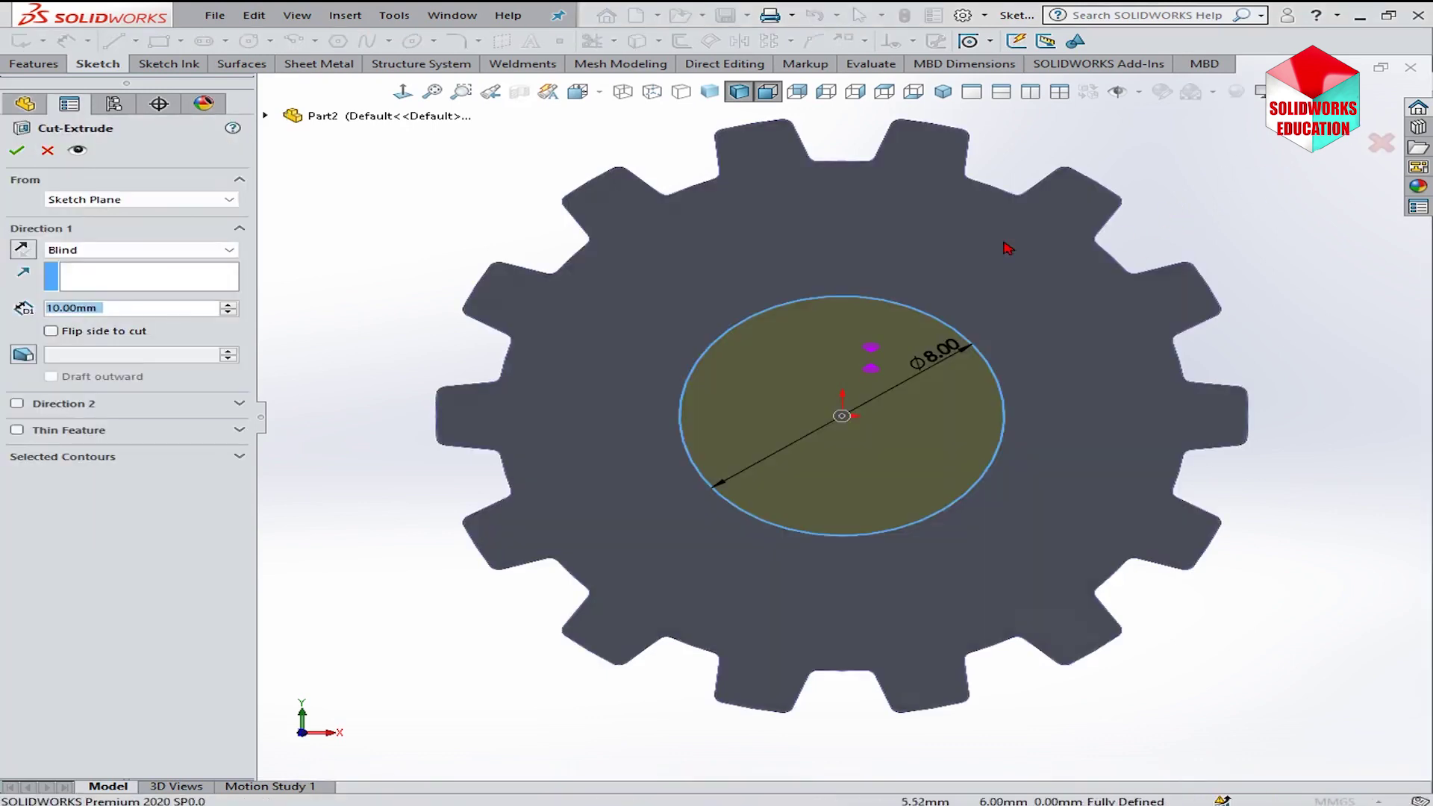
pyautogui.click(157, 252)
pyautogui.click(145, 276)
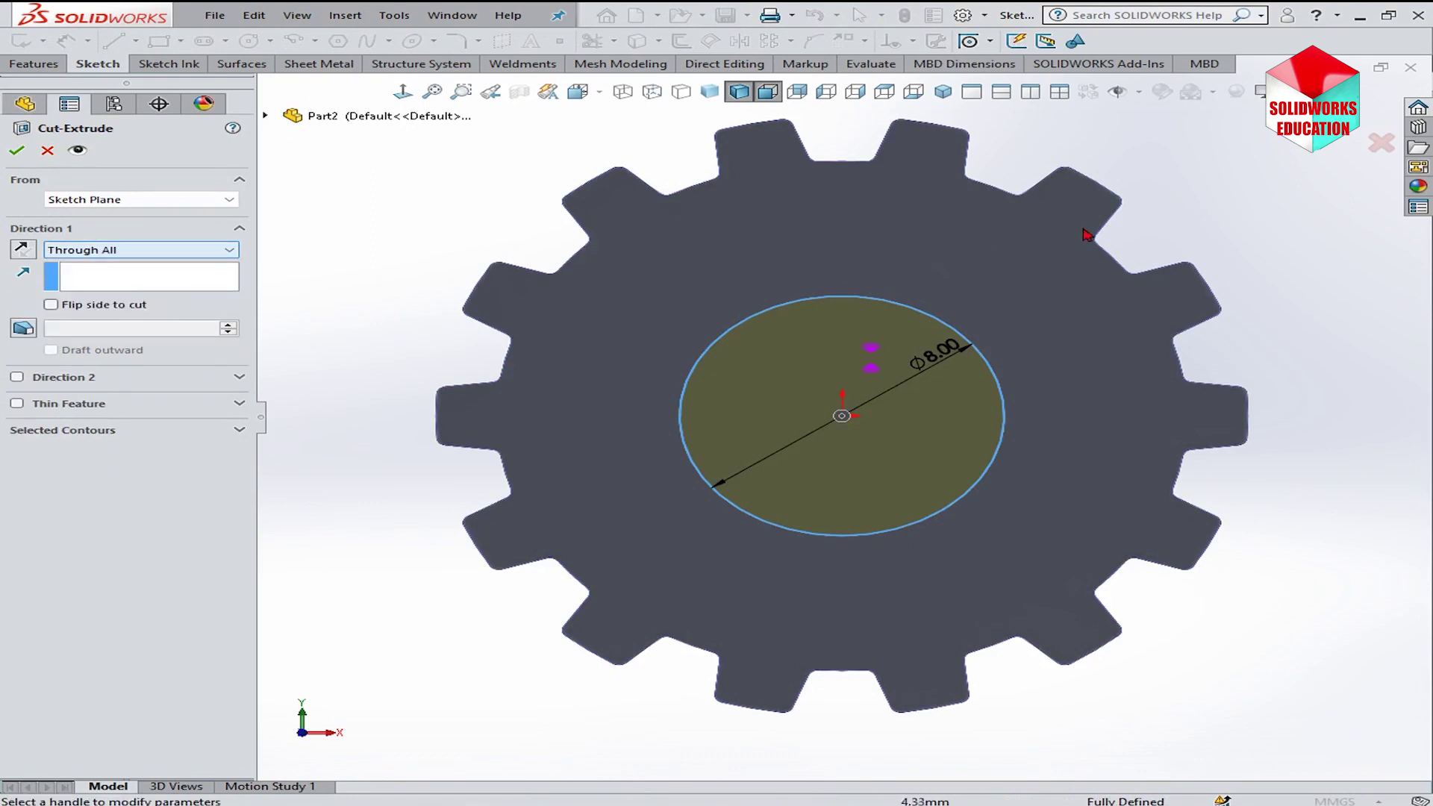
pyautogui.press('Return')
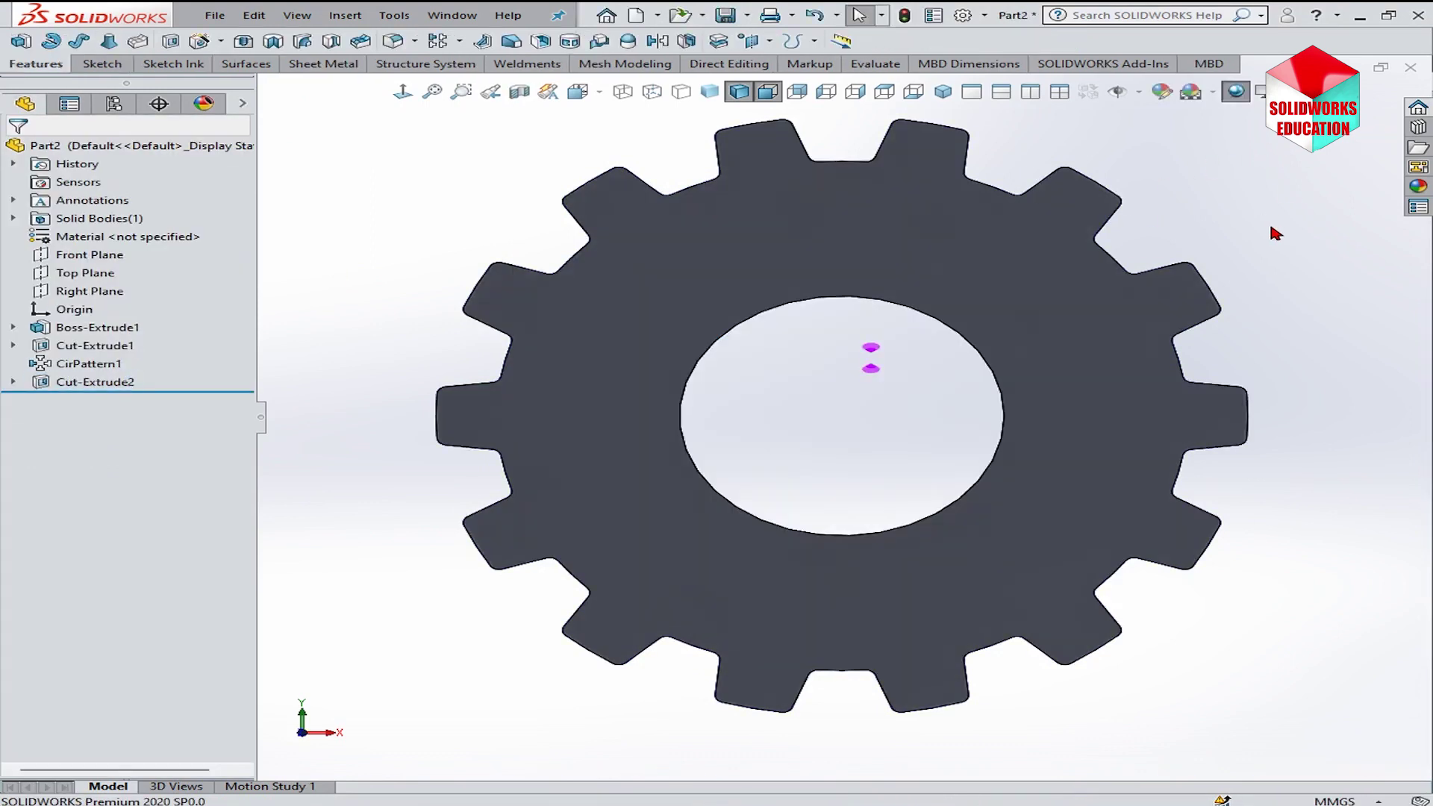
# - Select the gear's front face again as the next sketch plane
pyautogui.click(1088, 252)
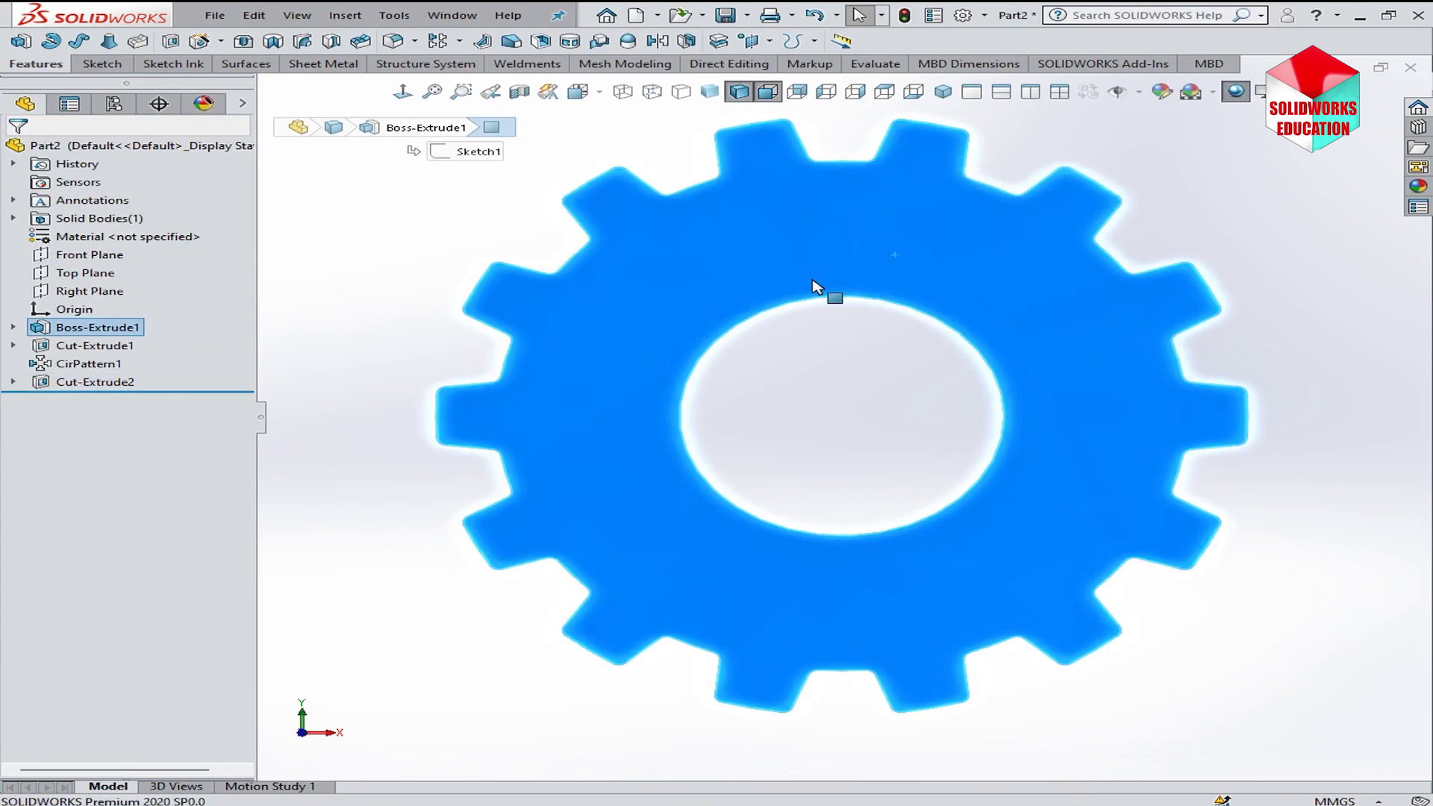
pyautogui.scroll(-4, 810, 343)
pyautogui.scroll(-2, 865, 337)
pyautogui.click(886, 404)
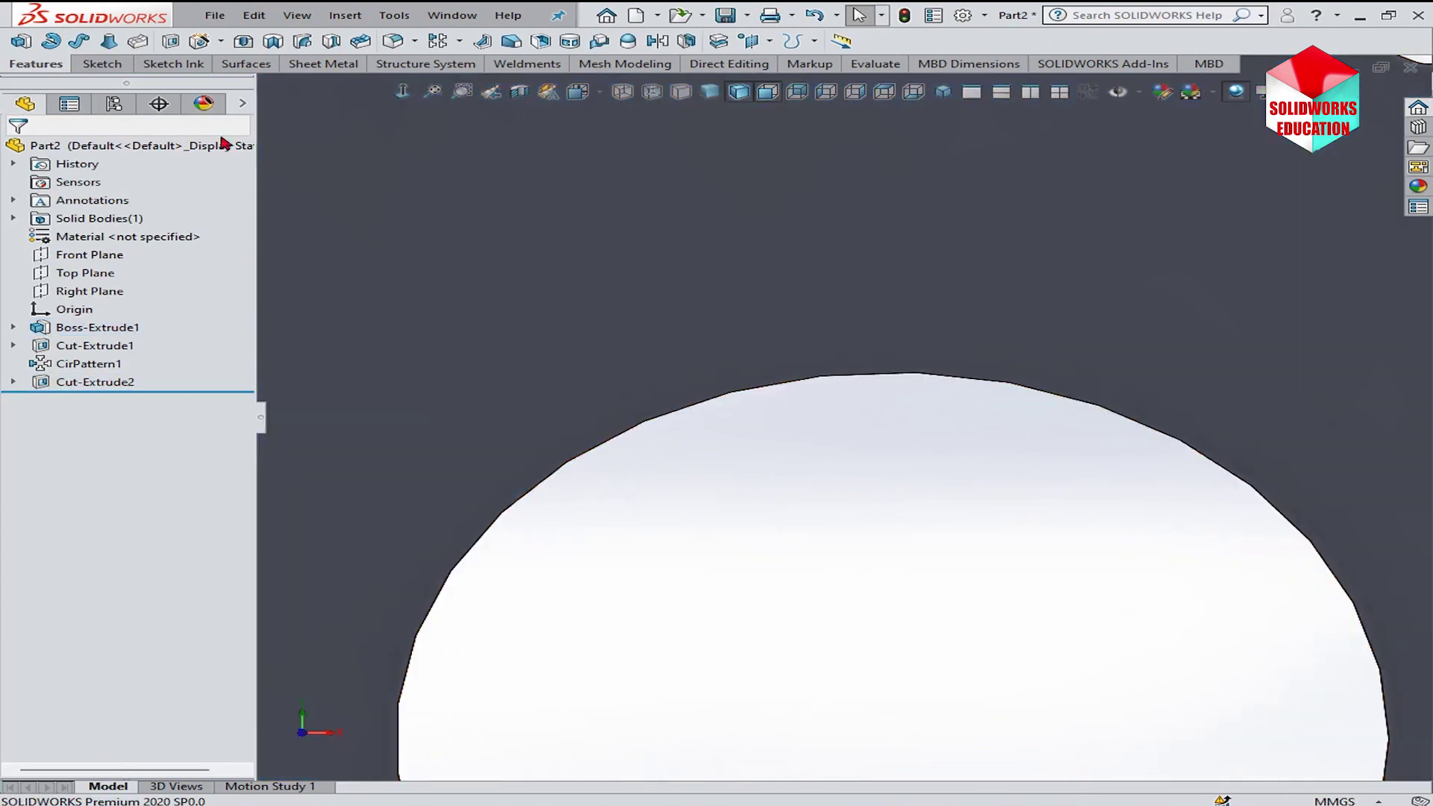
pyautogui.click(394, 185)
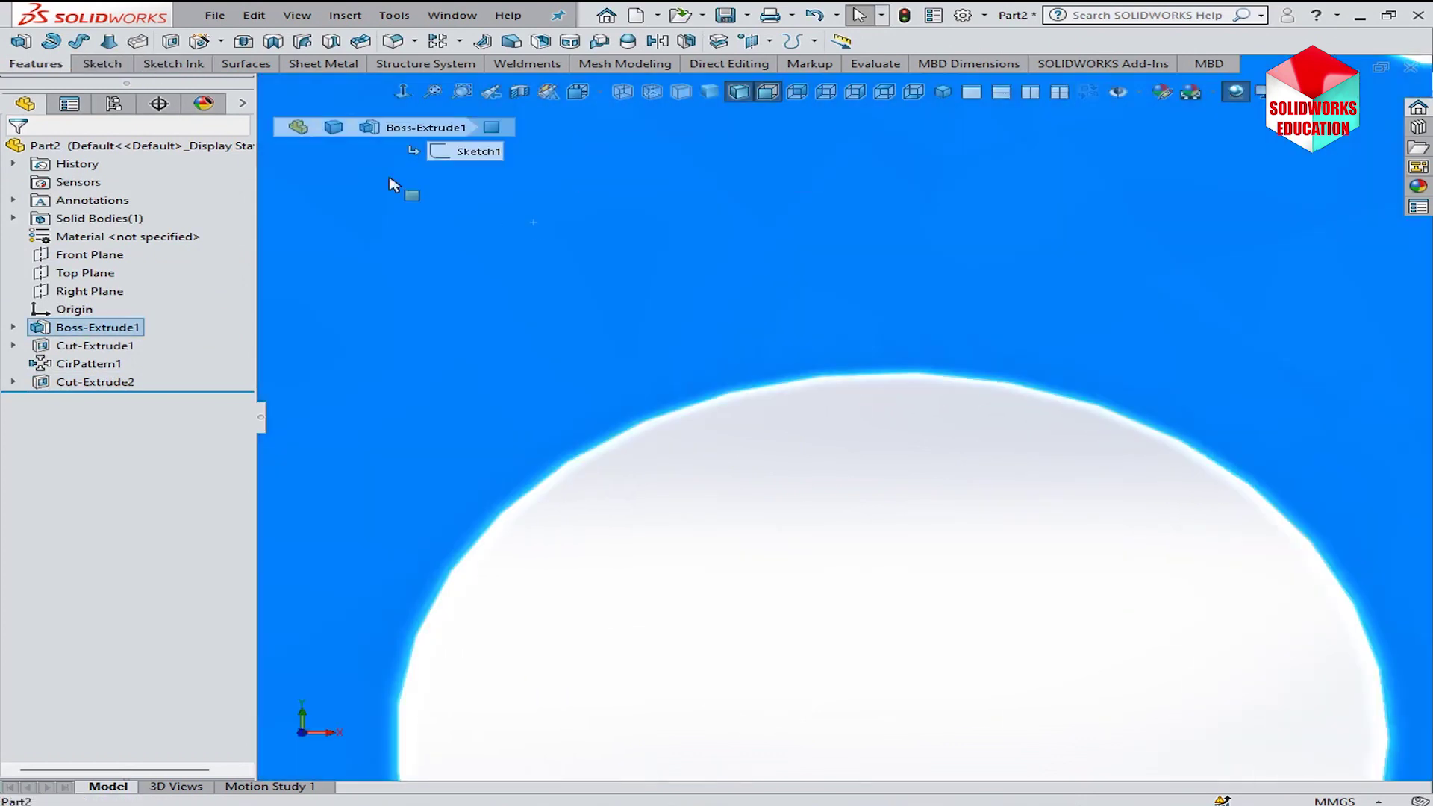
pyautogui.click(100, 65)
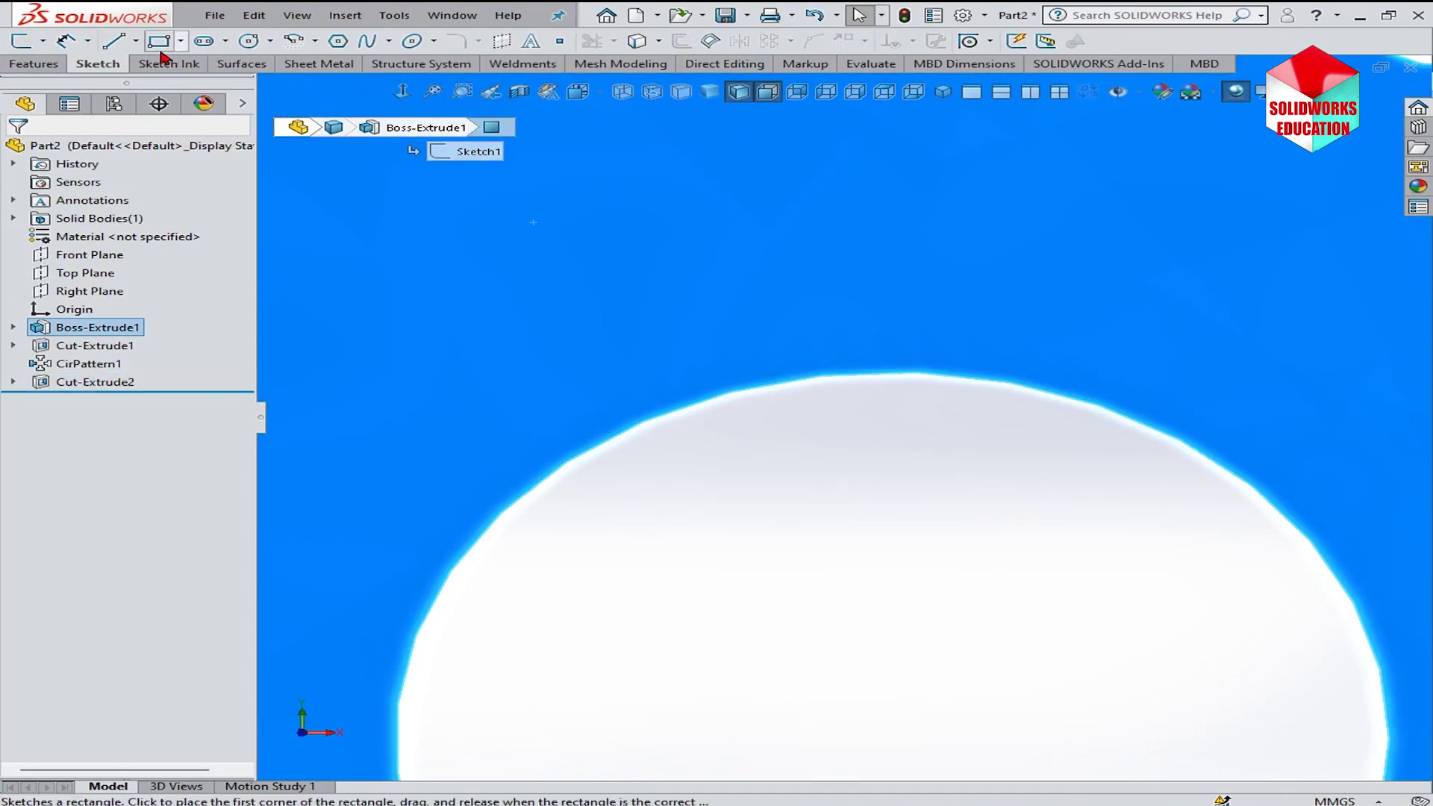
# - Draw three lines rising from the hole's top edge to form an open rectangular key profile
pyautogui.click(114, 41)
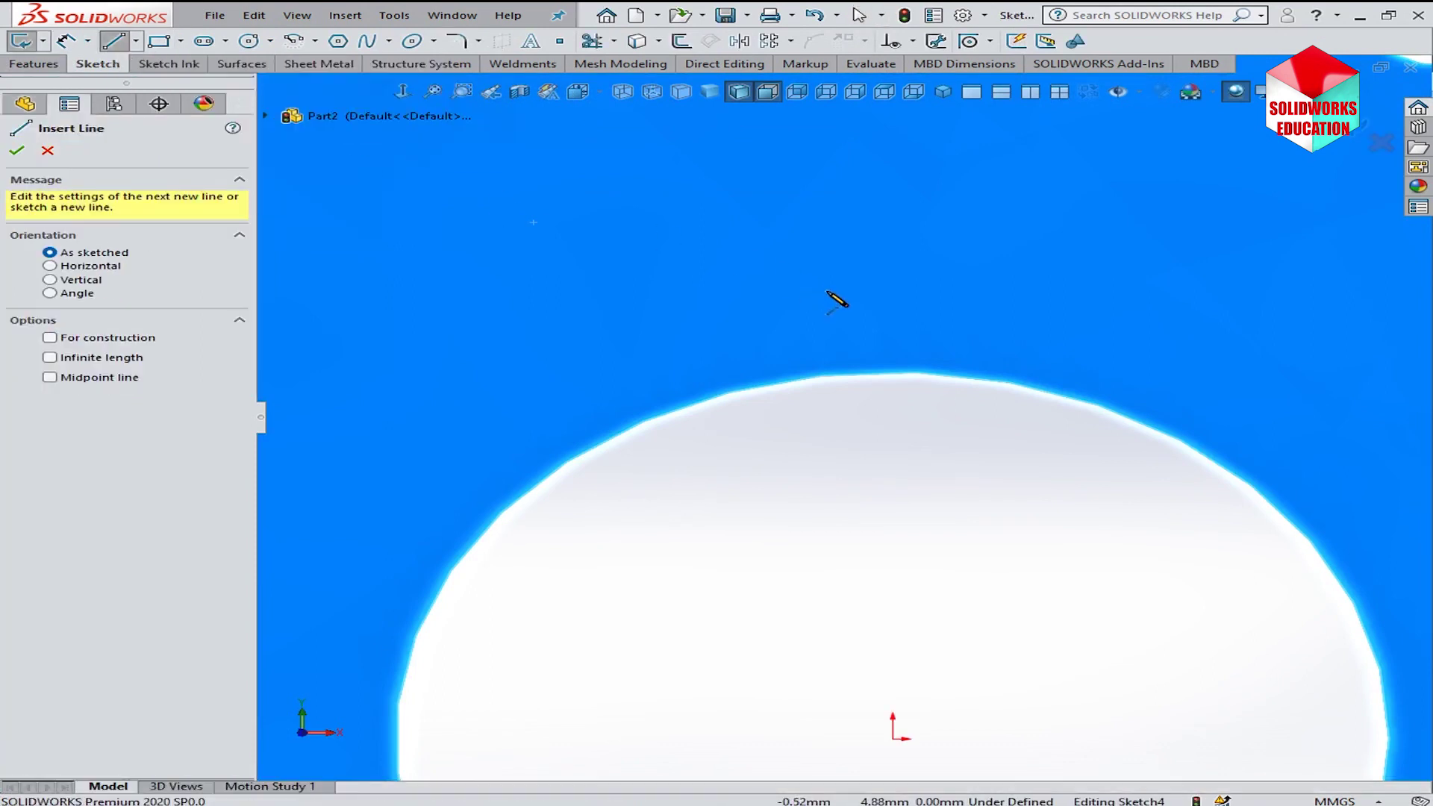
pyautogui.click(842, 374)
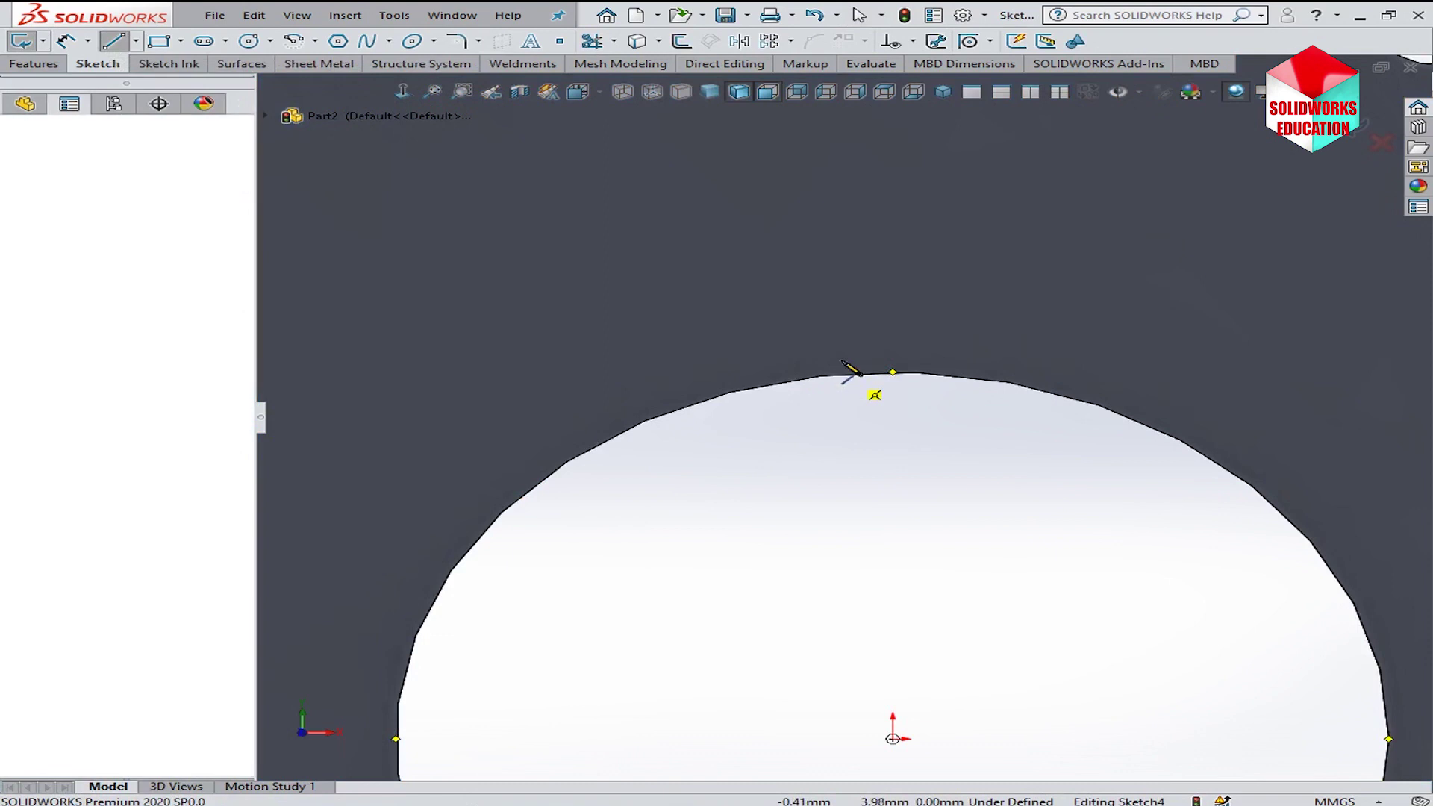
pyautogui.click(842, 322)
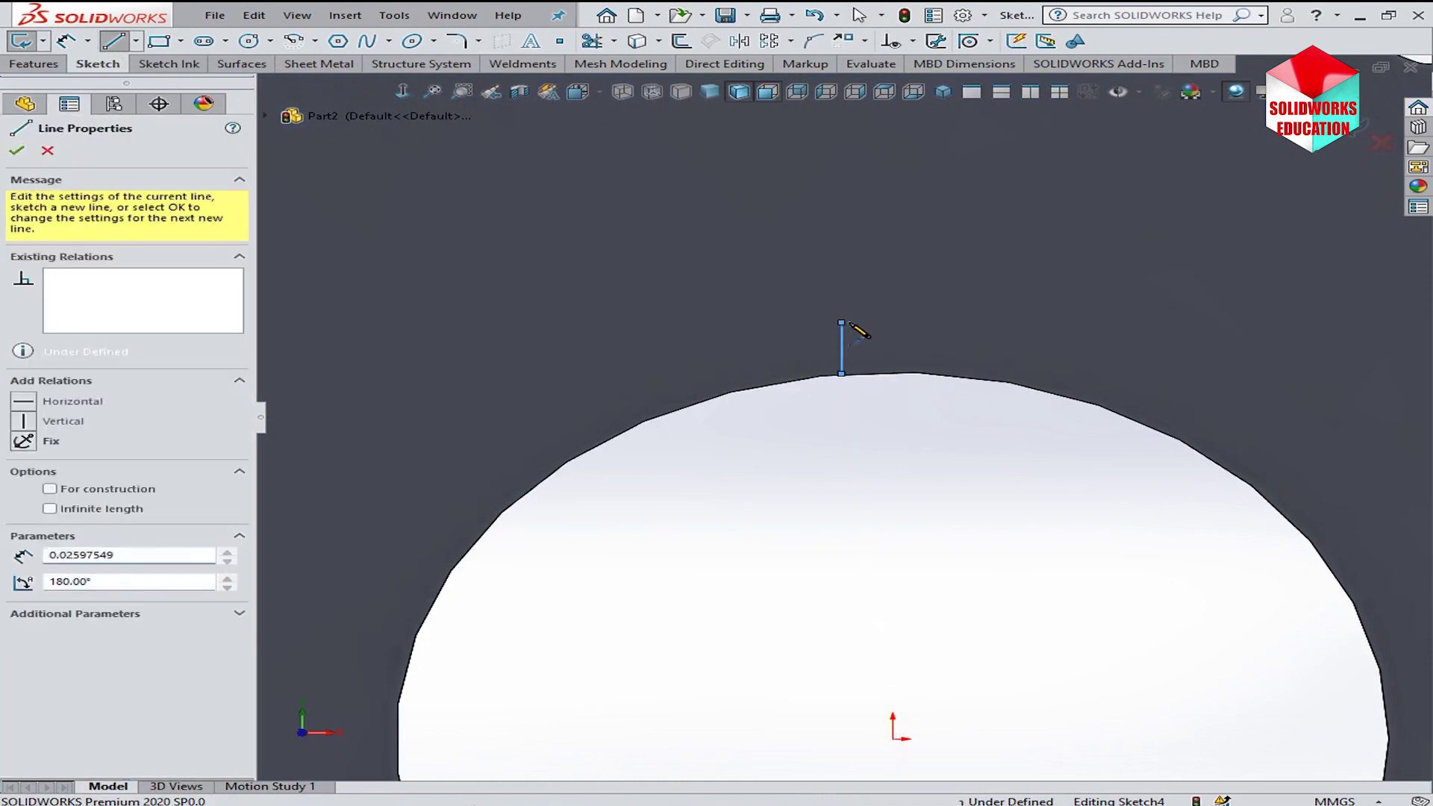
pyautogui.click(935, 323)
pyautogui.click(936, 373)
pyautogui.rightClick(942, 410)
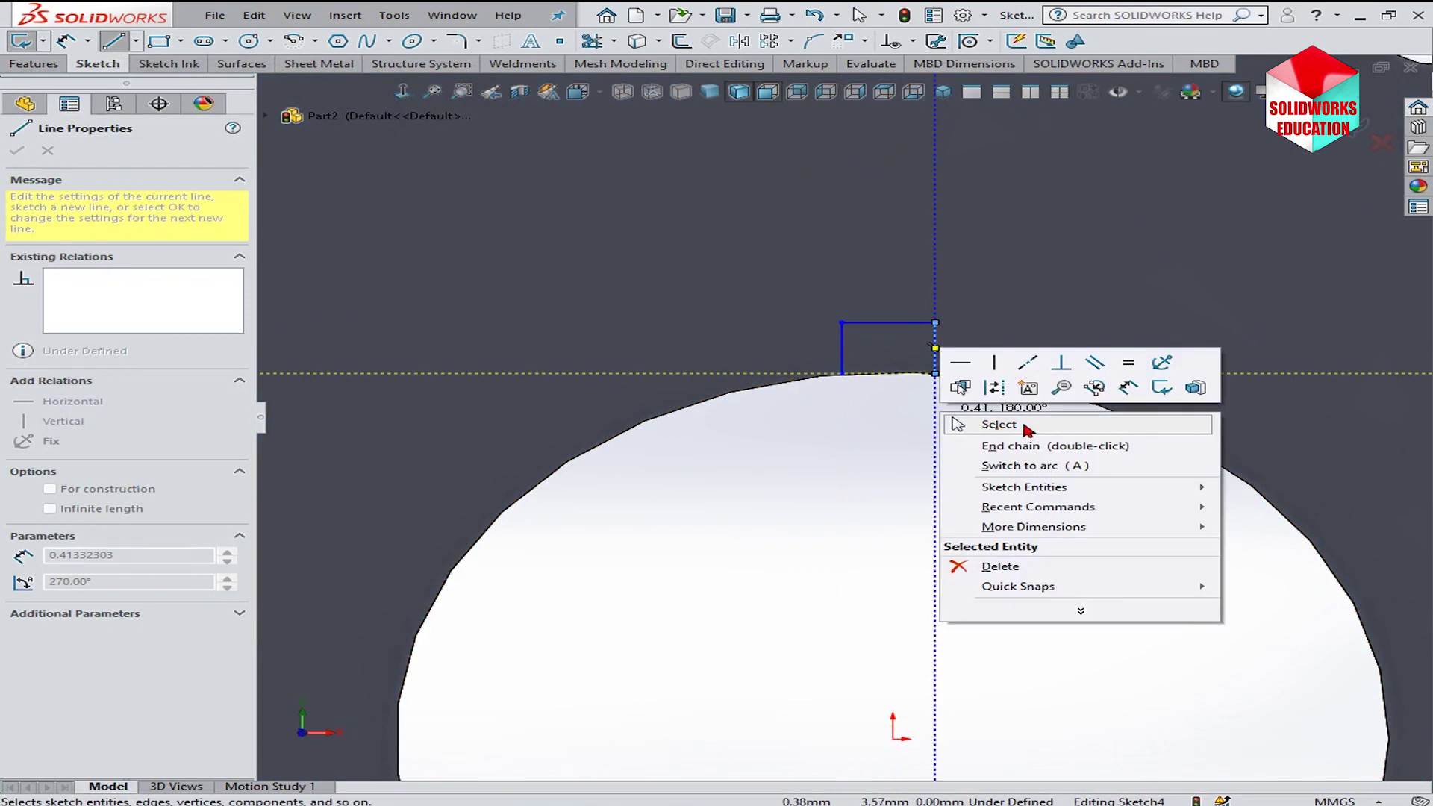
pyautogui.click(1024, 427)
# - Close the profile with a centre-point arc centred on the origin between its corners
pyautogui.click(294, 41)
pyautogui.scroll(1, 858, 447)
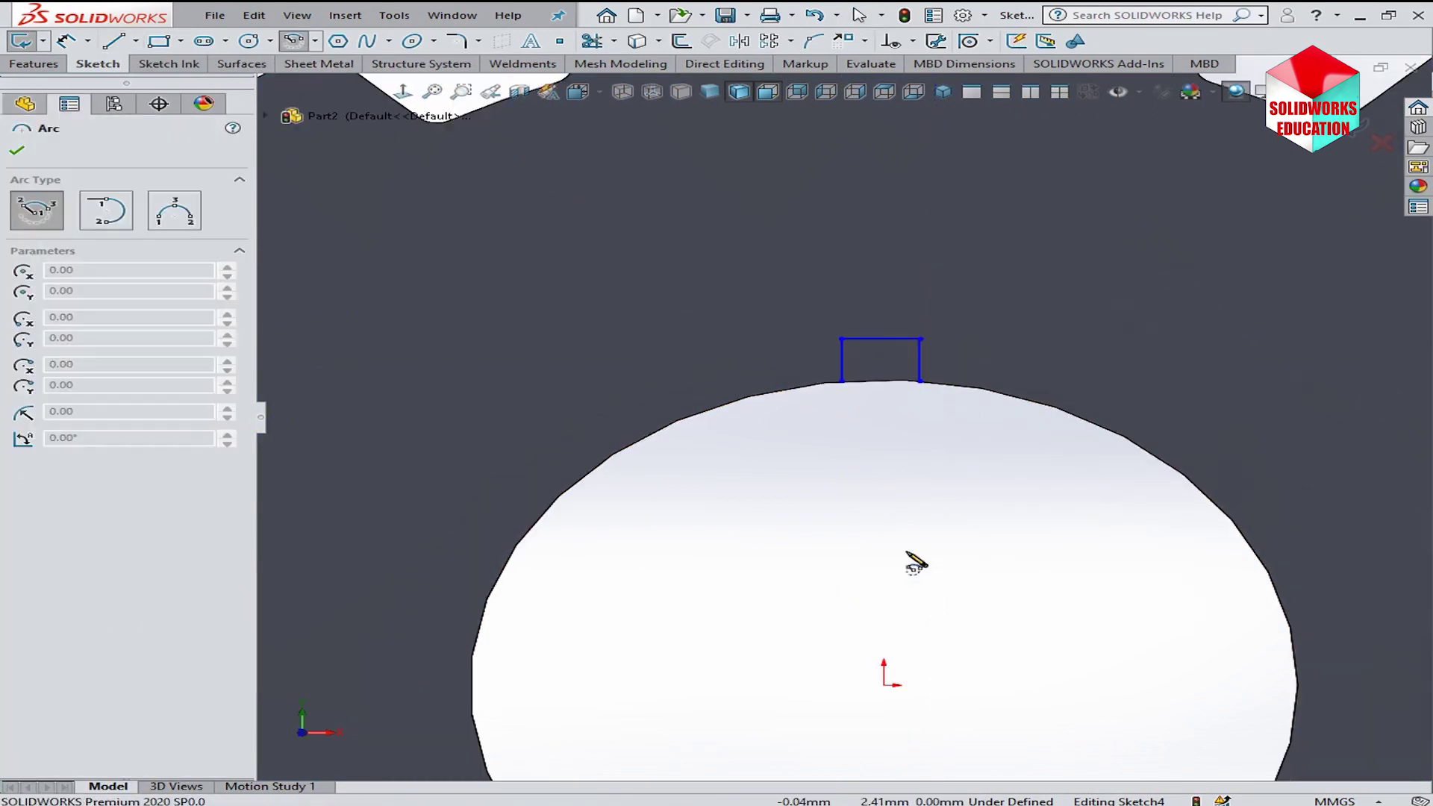
pyautogui.click(885, 682)
pyautogui.scroll(-2, 858, 426)
pyautogui.scroll(-2, 843, 332)
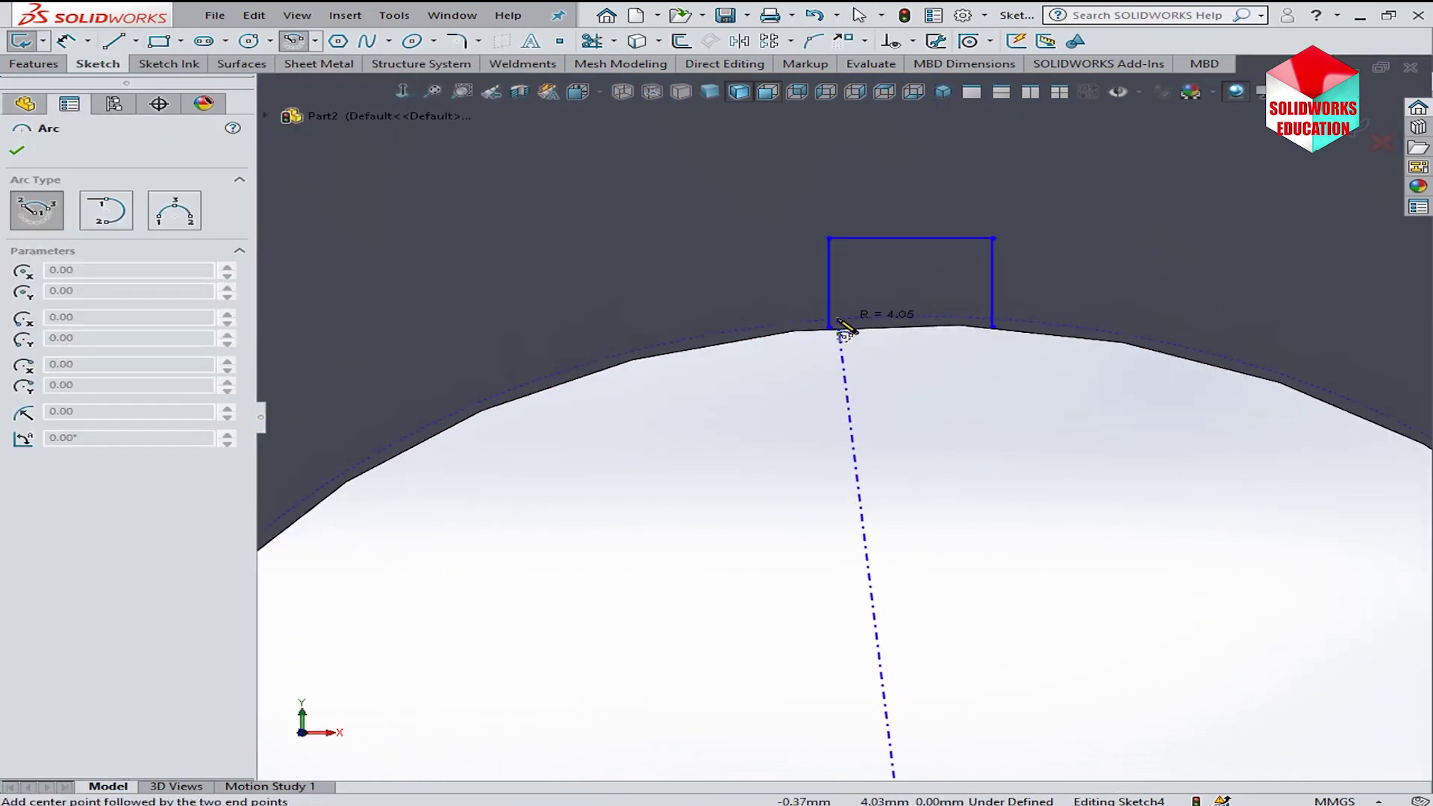
pyautogui.click(844, 329)
pyautogui.click(993, 328)
pyautogui.rightClick(996, 369)
pyautogui.click(1072, 385)
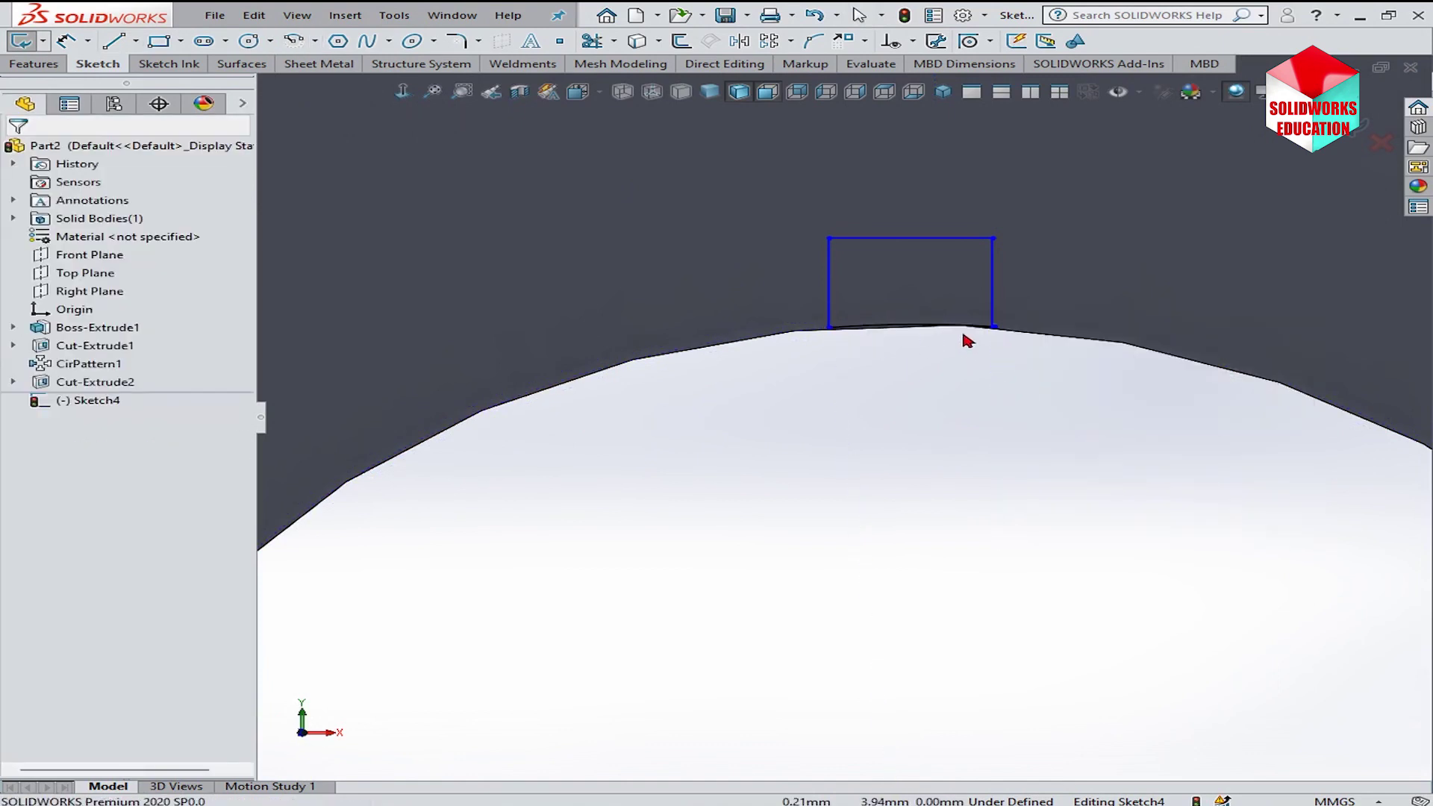
# - Add a Vertical relation between the arc midpoint and the origin
pyautogui.rightClick(971, 330)
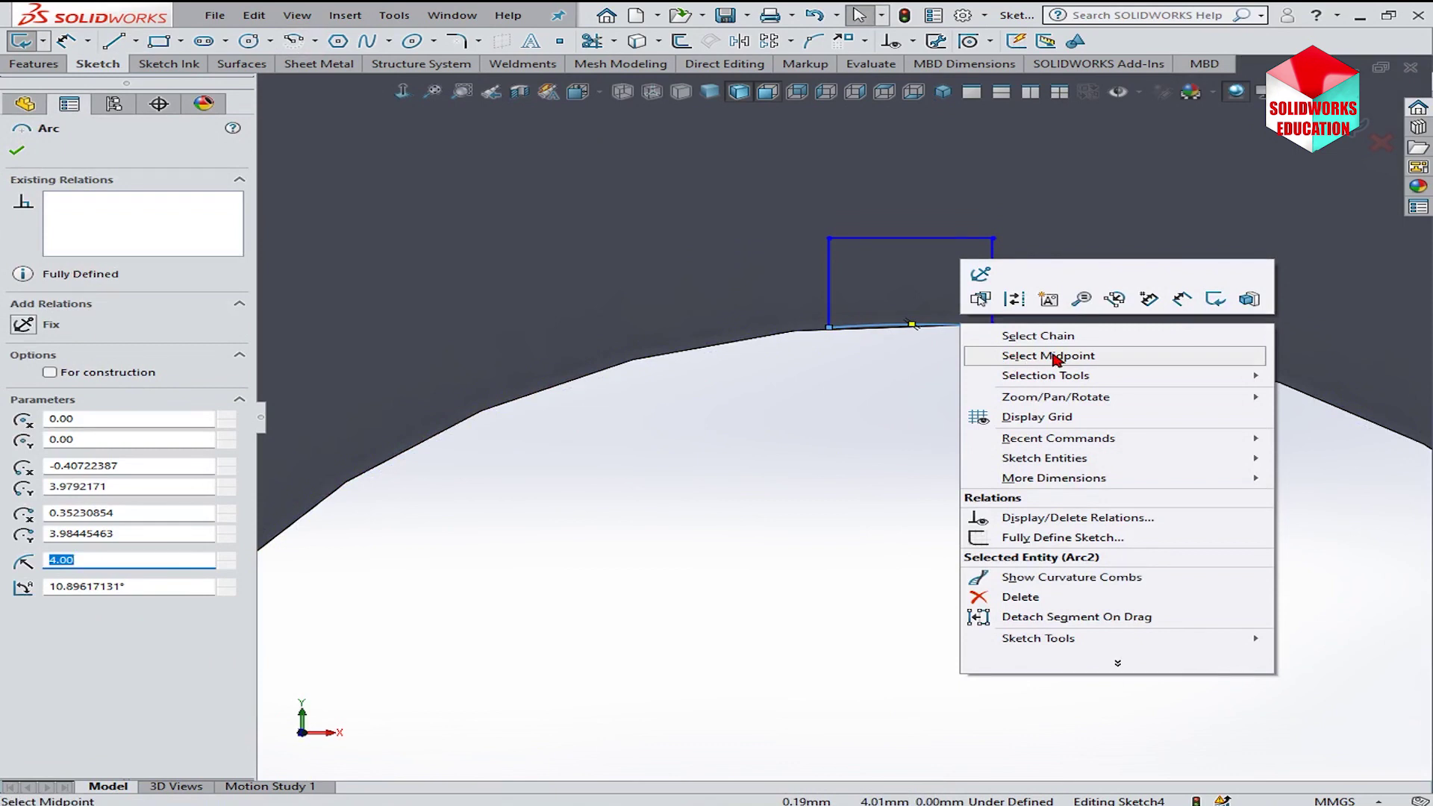
pyautogui.click(1054, 357)
pyautogui.scroll(3, 970, 582)
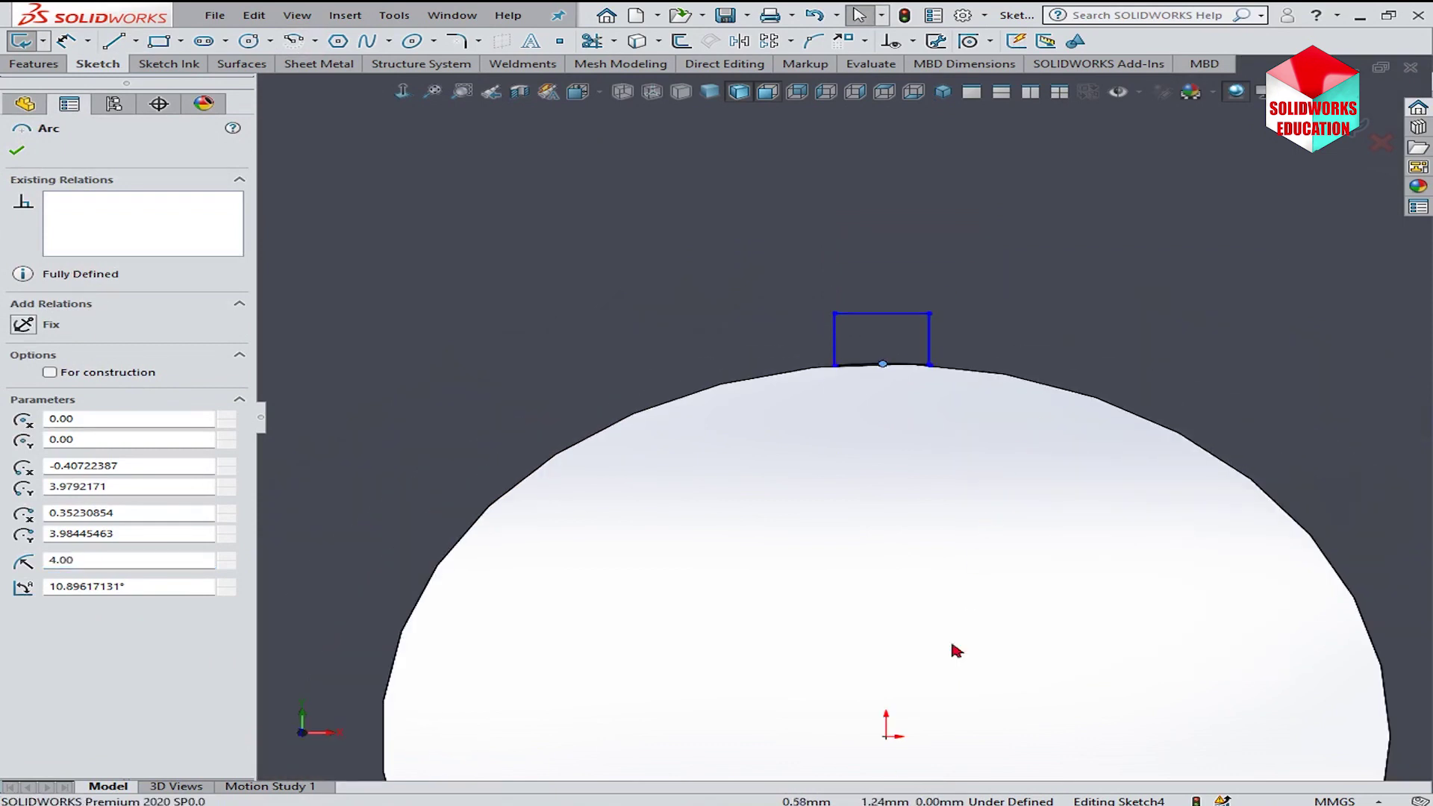
pyautogui.keyDown('ctrl'); pyautogui.click(885, 738); pyautogui.keyUp('ctrl')
pyautogui.click(985, 664)
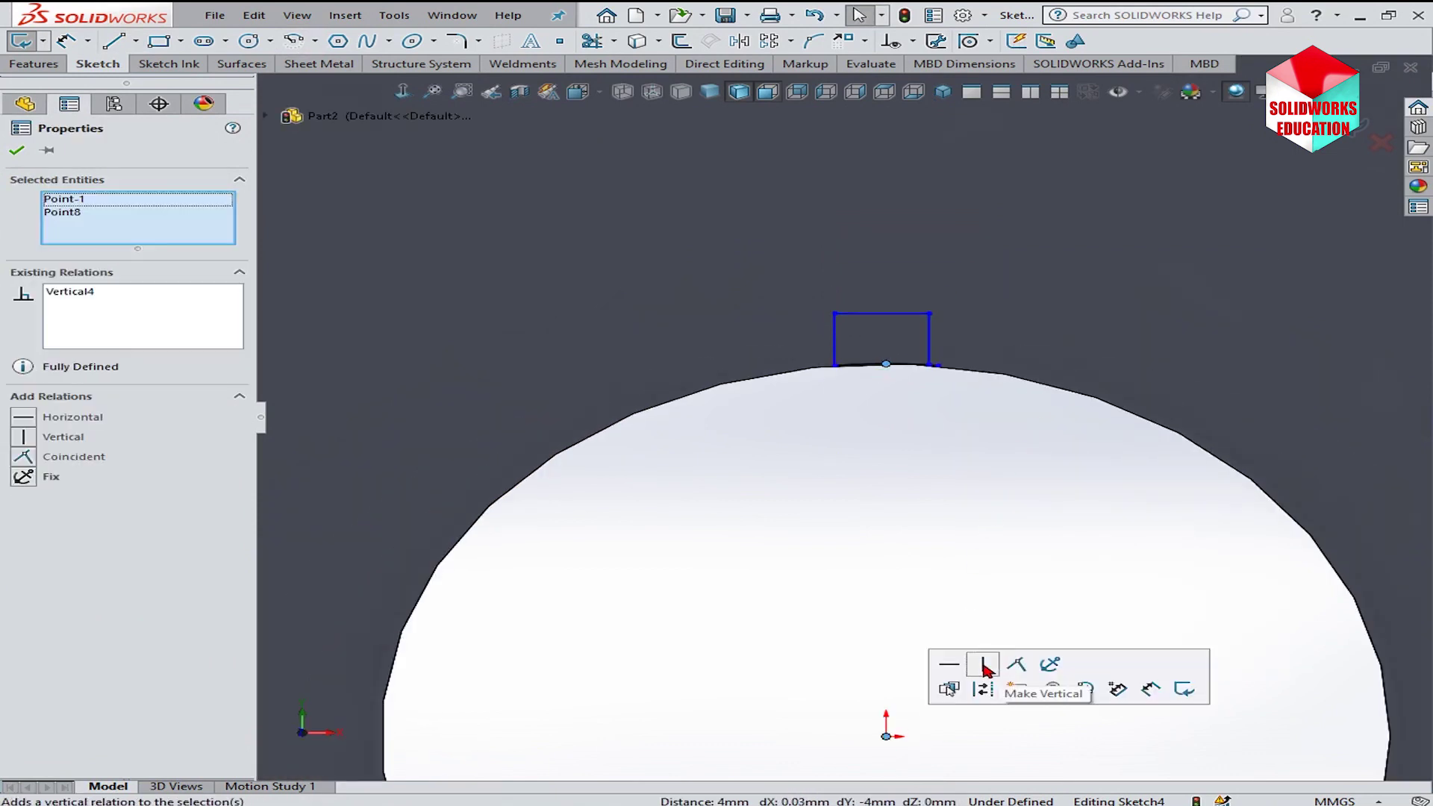
pyautogui.press('Escape')
# - Widen the key profile by dragging its lower-right corner outward
pyautogui.scroll(-3, 926, 391)
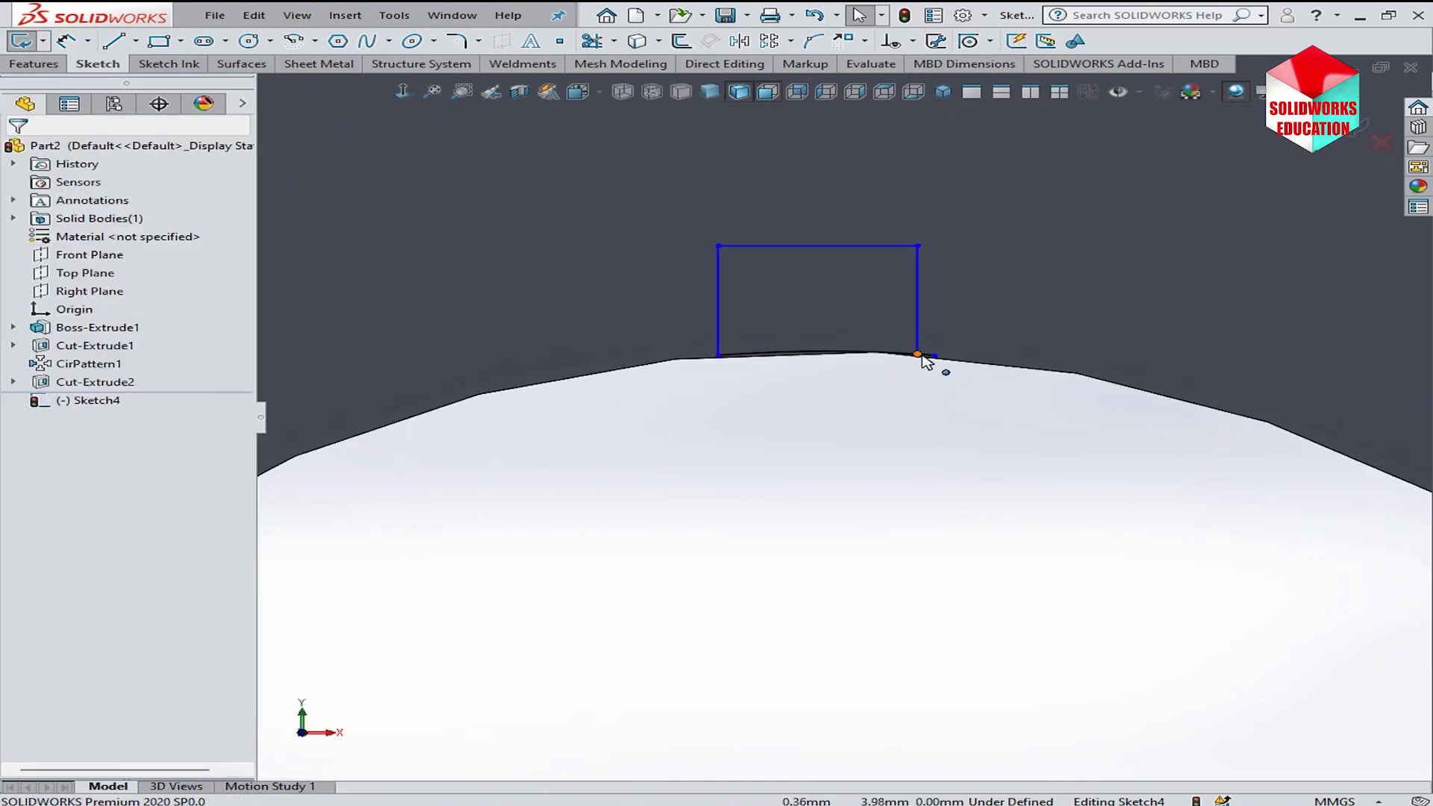
pyautogui.moveTo(918, 356); pyautogui.dragTo(937, 358)
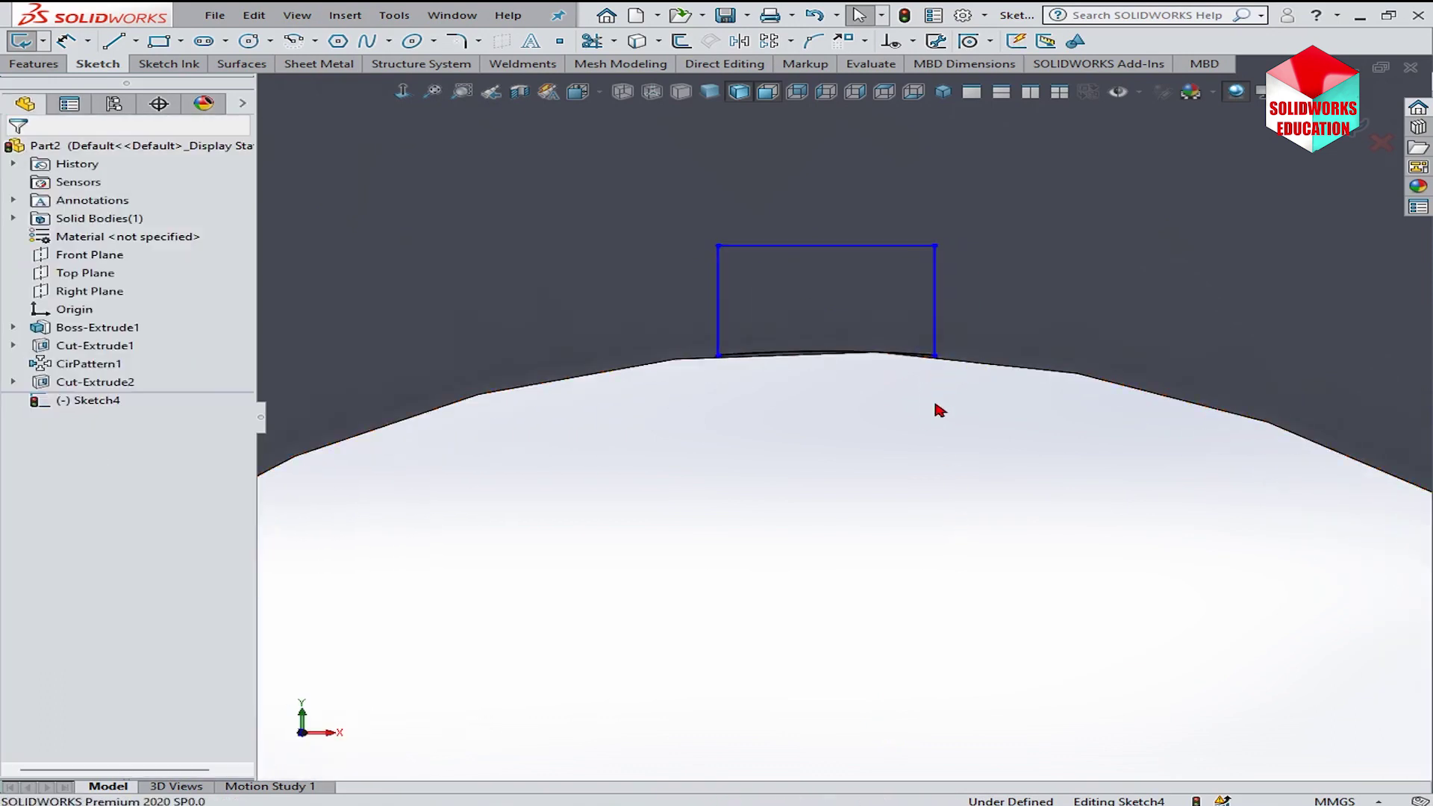
pyautogui.rightClick(938, 415)
pyautogui.click(1142, 382)
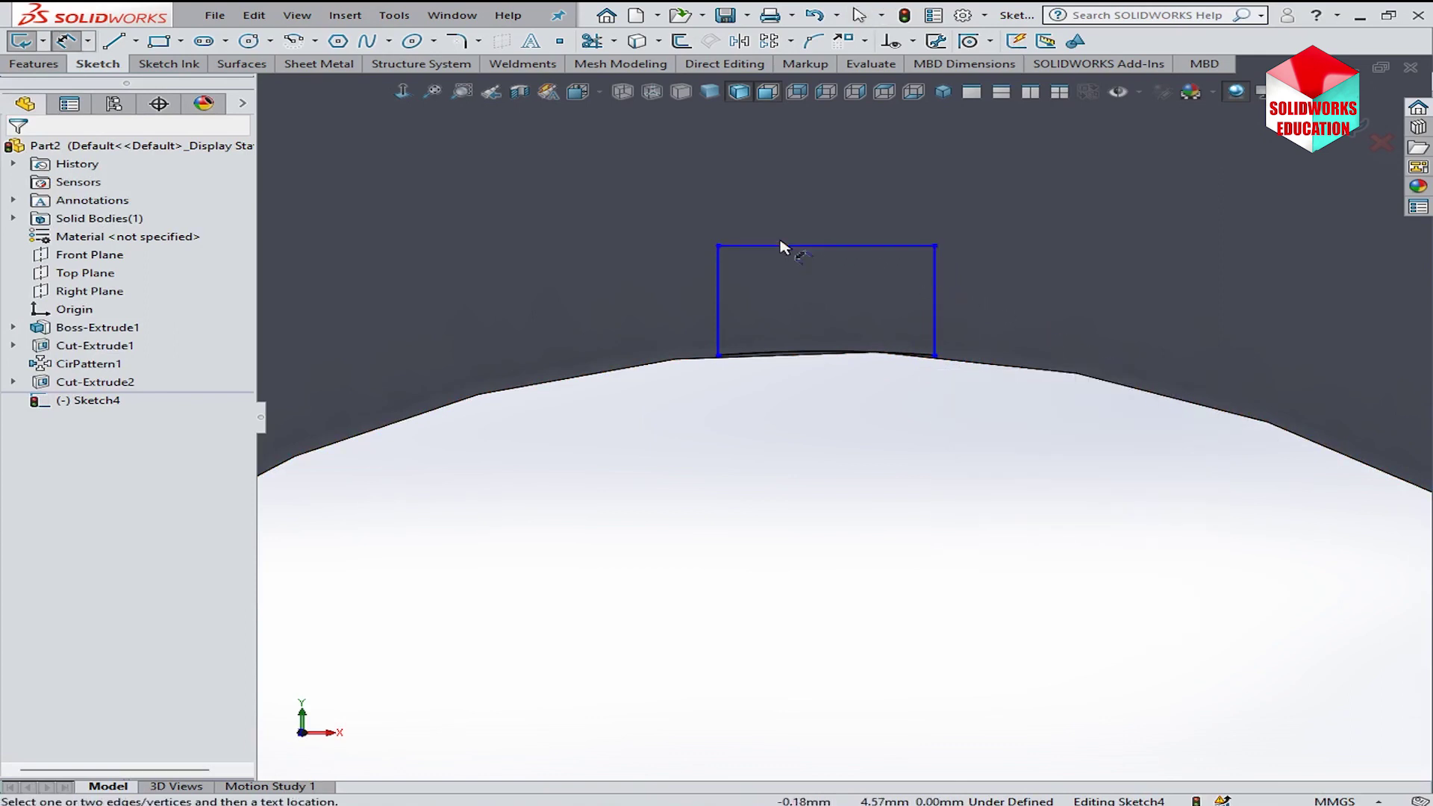
# - Dimension the keyway rectangle's width to 0.6 mm
pyautogui.click(832, 246)
pyautogui.click(830, 201)
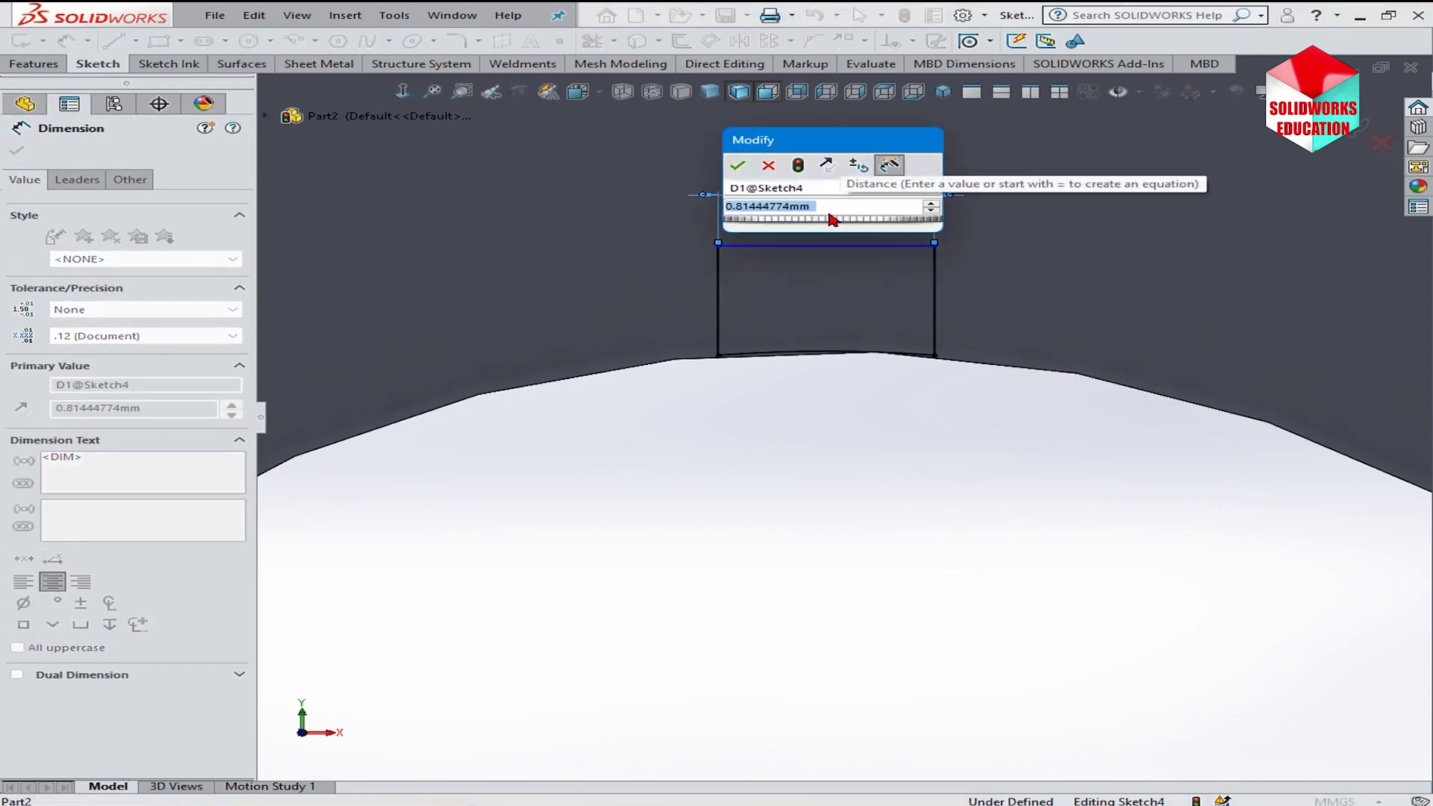
pyautogui.write('0.6')
pyautogui.press('Return')
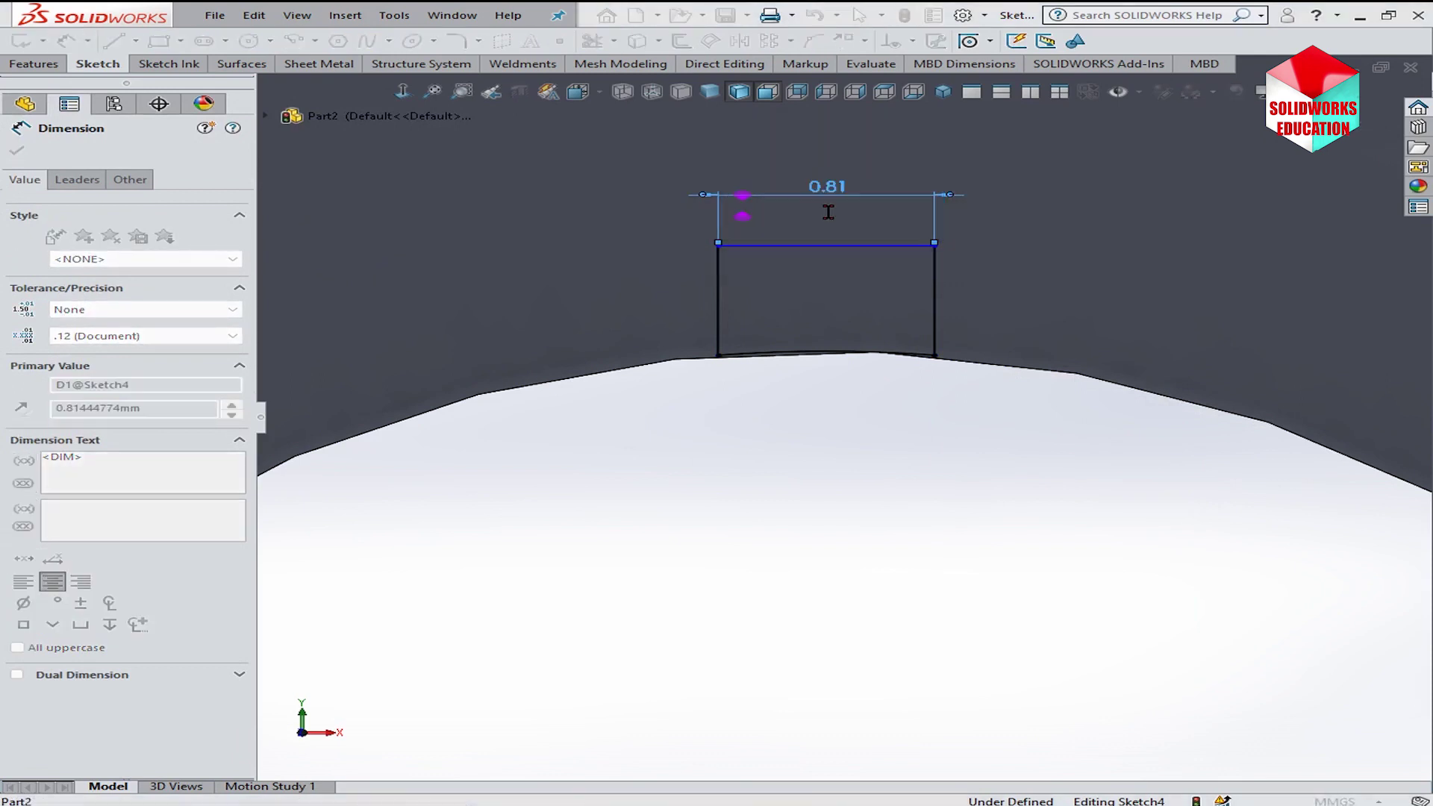
pyautogui.click(812, 447)
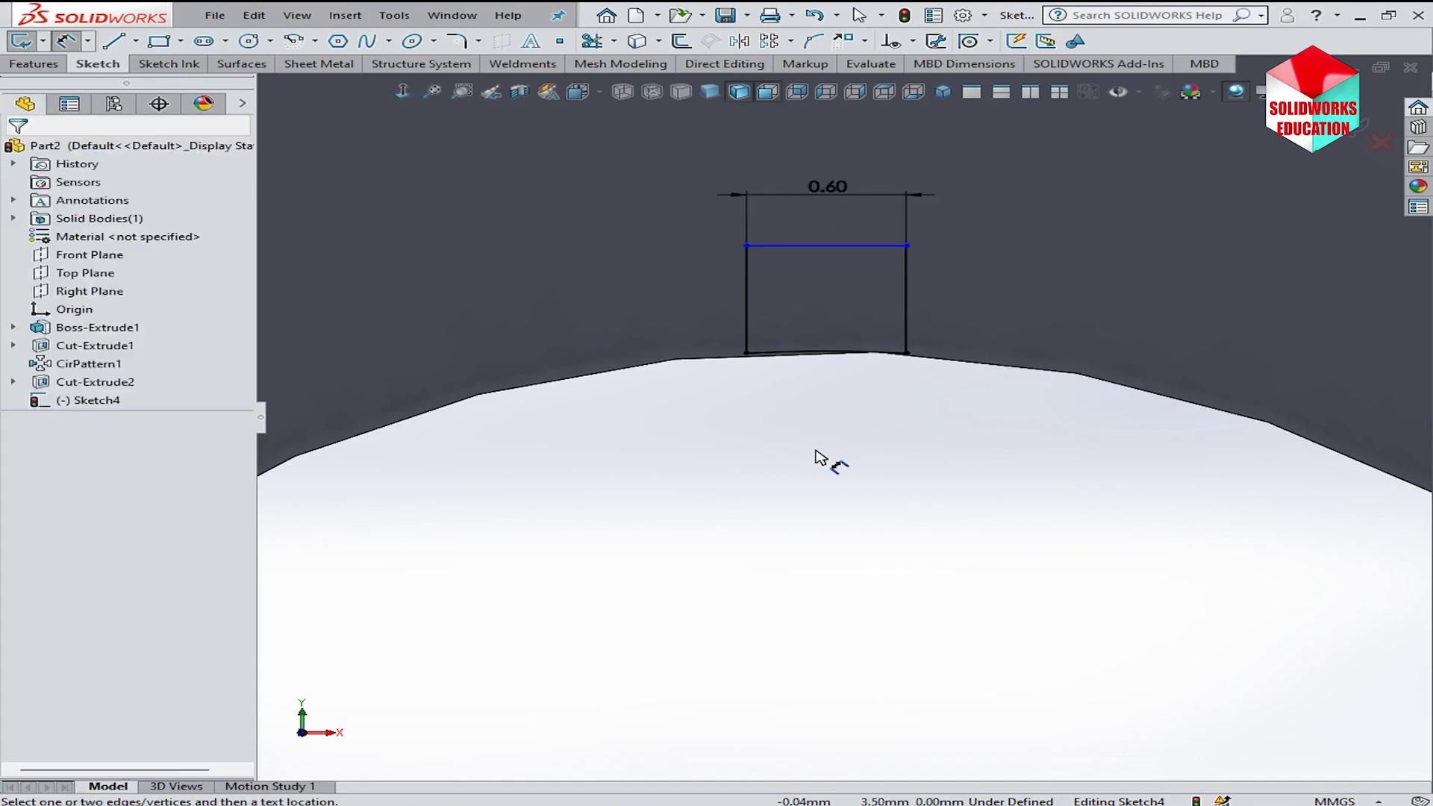
# - Place the rectangle's top 4.50 mm above the origin and exit the sketch
pyautogui.click(825, 246)
pyautogui.scroll(3, 896, 507)
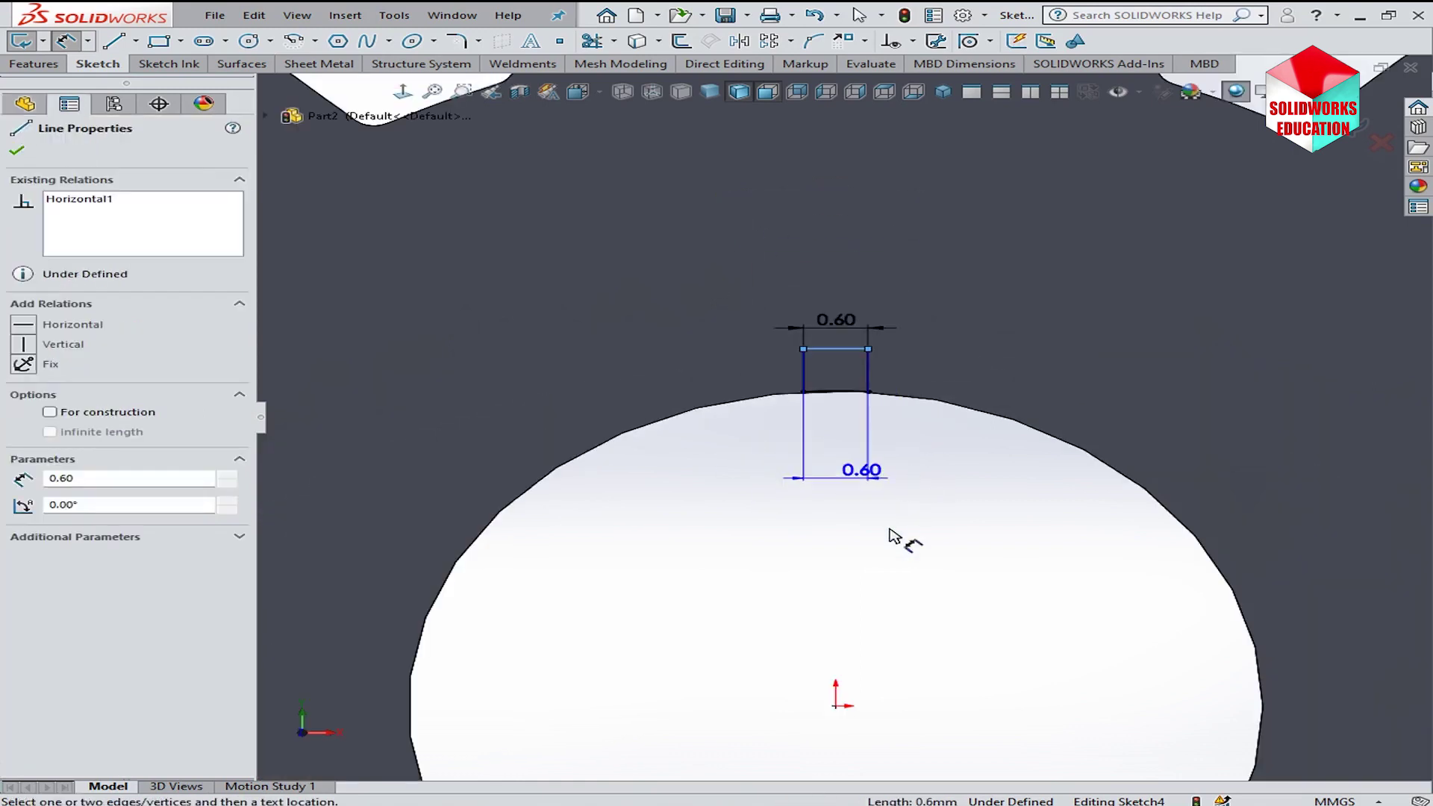
pyautogui.click(837, 705)
pyautogui.click(1050, 578)
pyautogui.write('4.5')
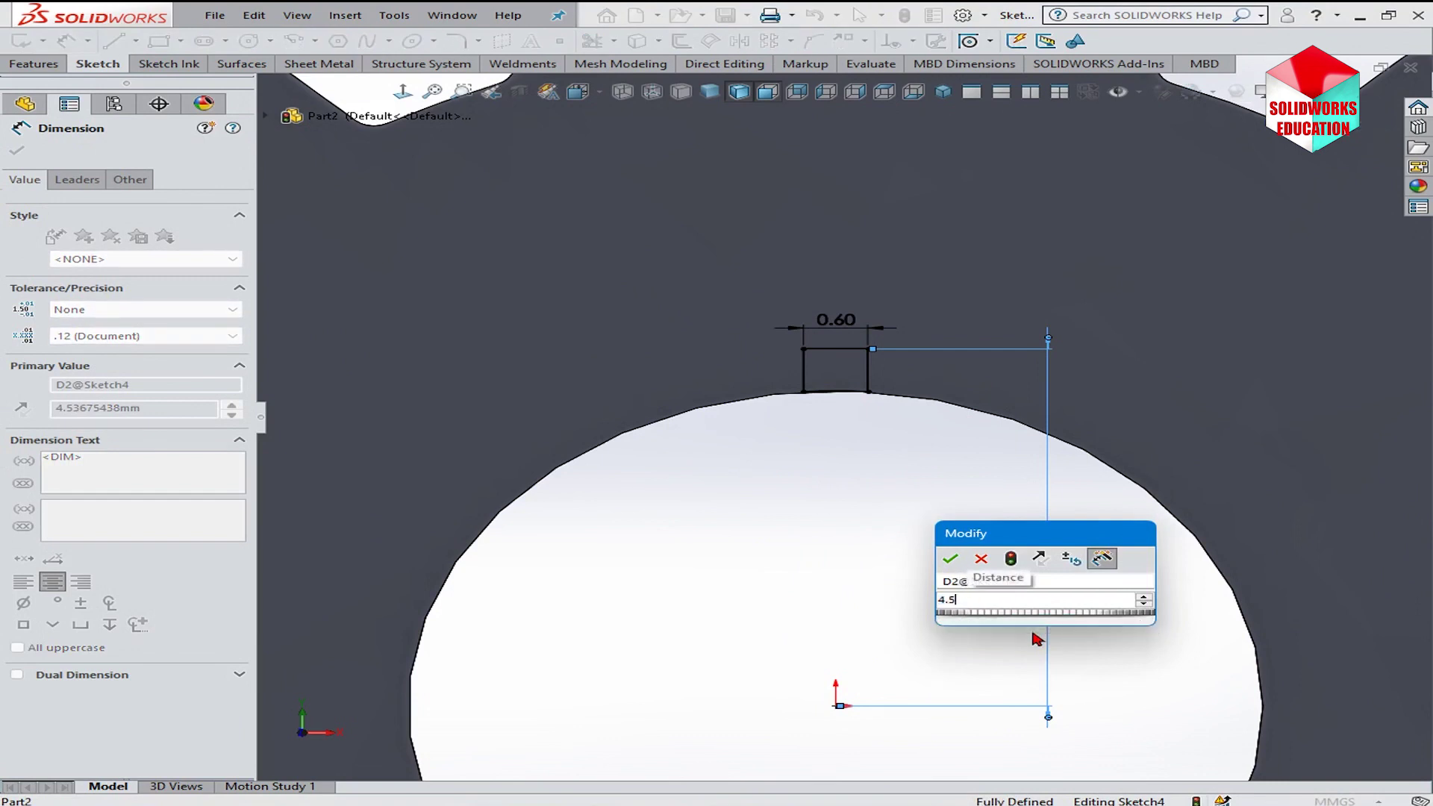
pyautogui.press('Return')
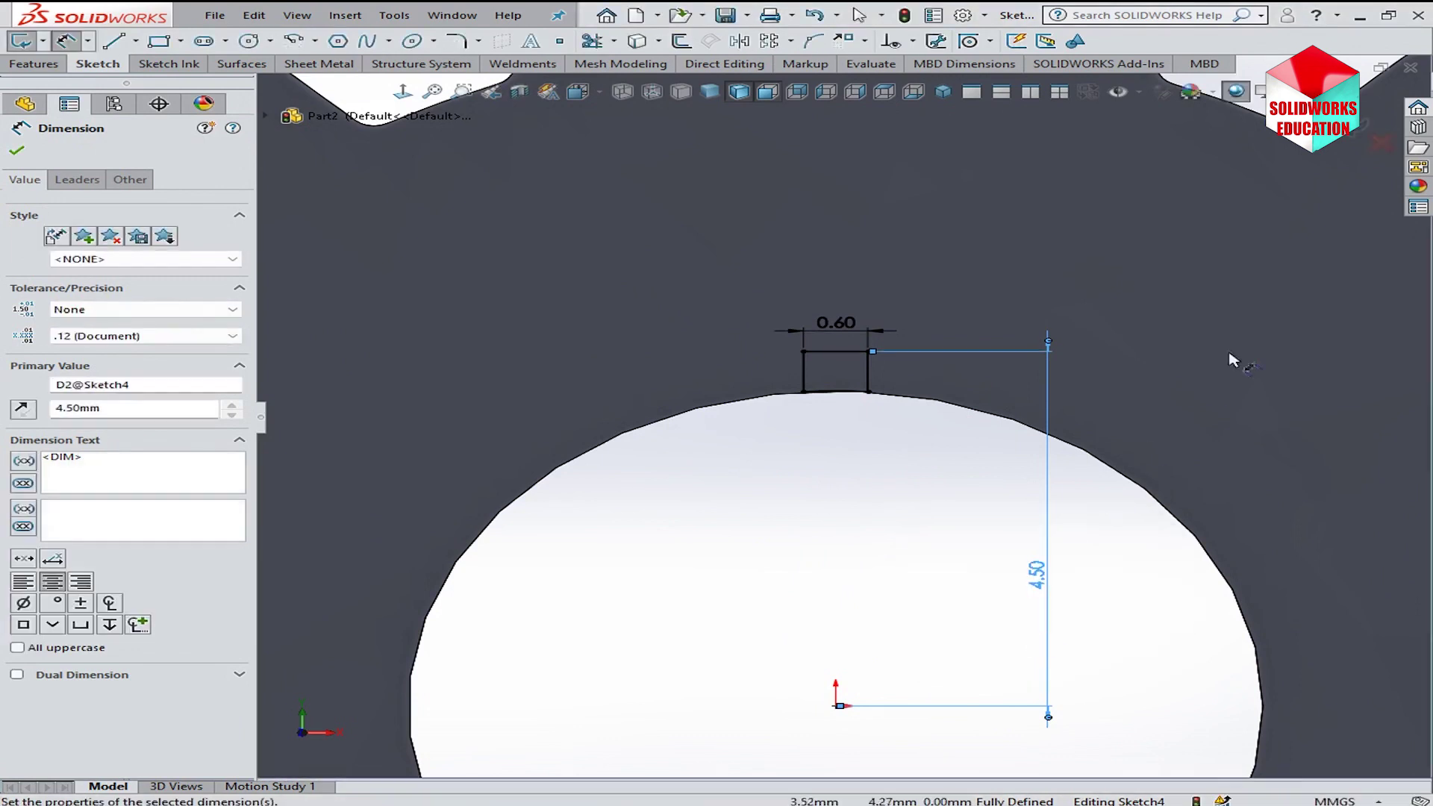
pyautogui.press('Escape')
pyautogui.hotkey('ctrl', 'b')
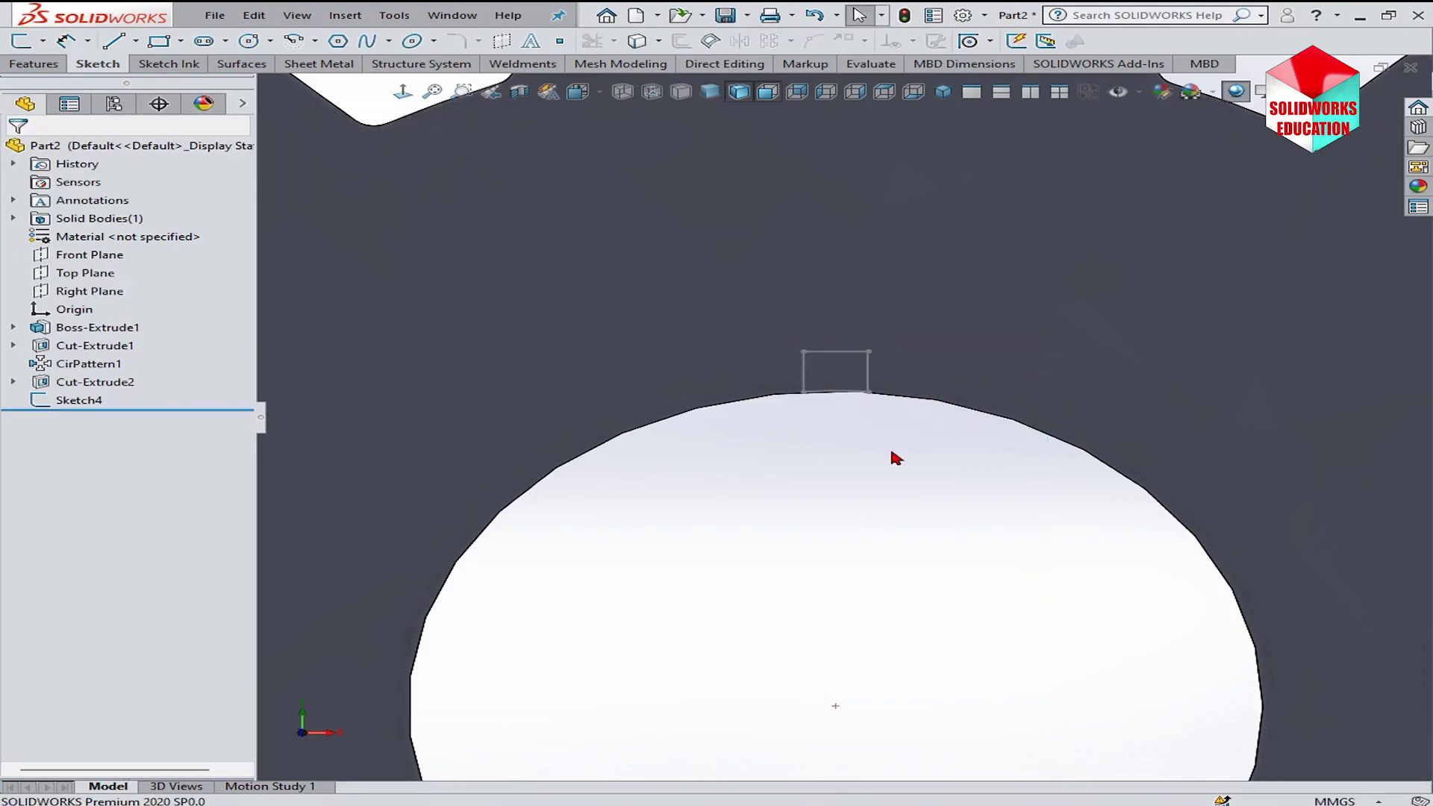
# - Extrude-cut the keyway sketch Through All and fit the gear in view
pyautogui.click(78, 401)
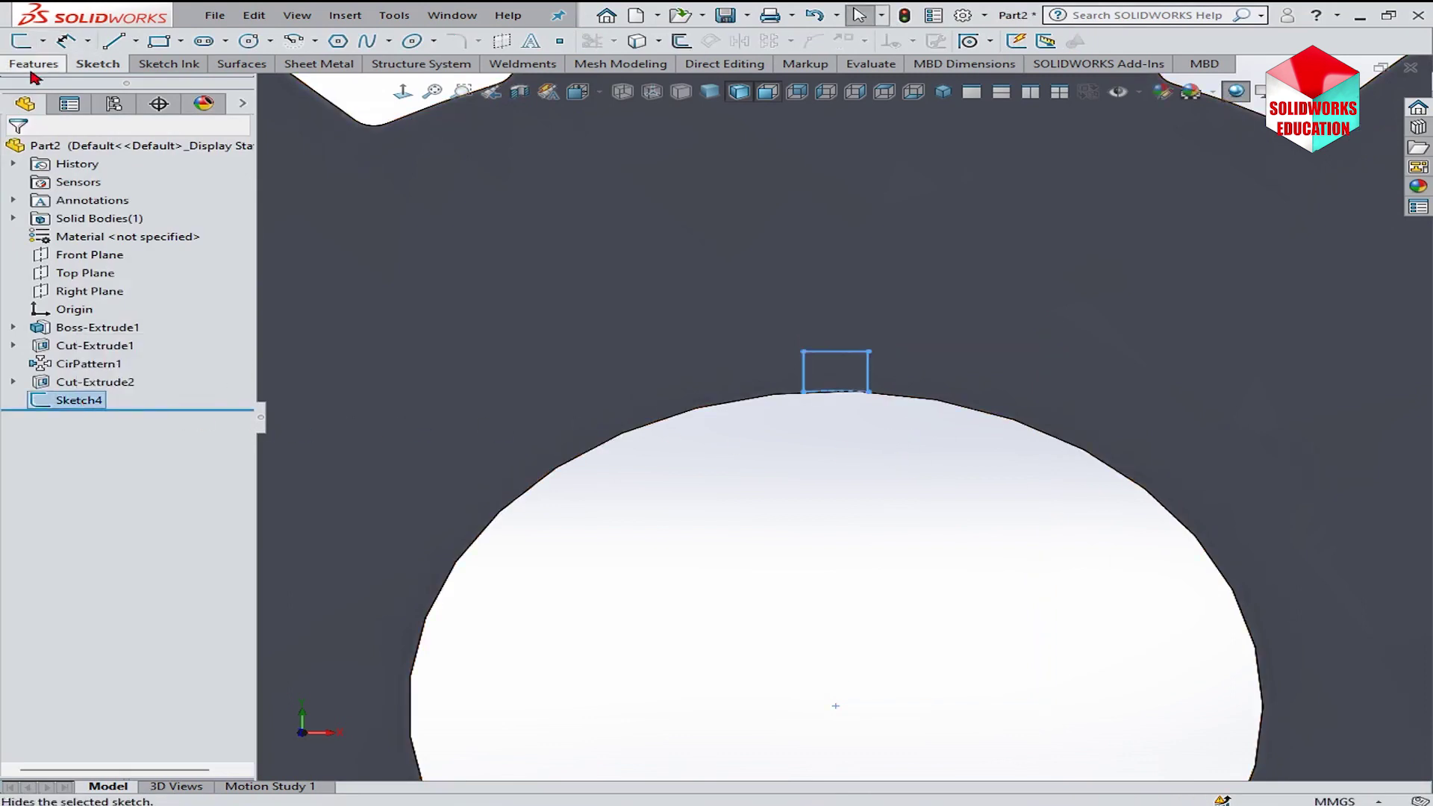
pyautogui.click(33, 63)
pyautogui.click(170, 41)
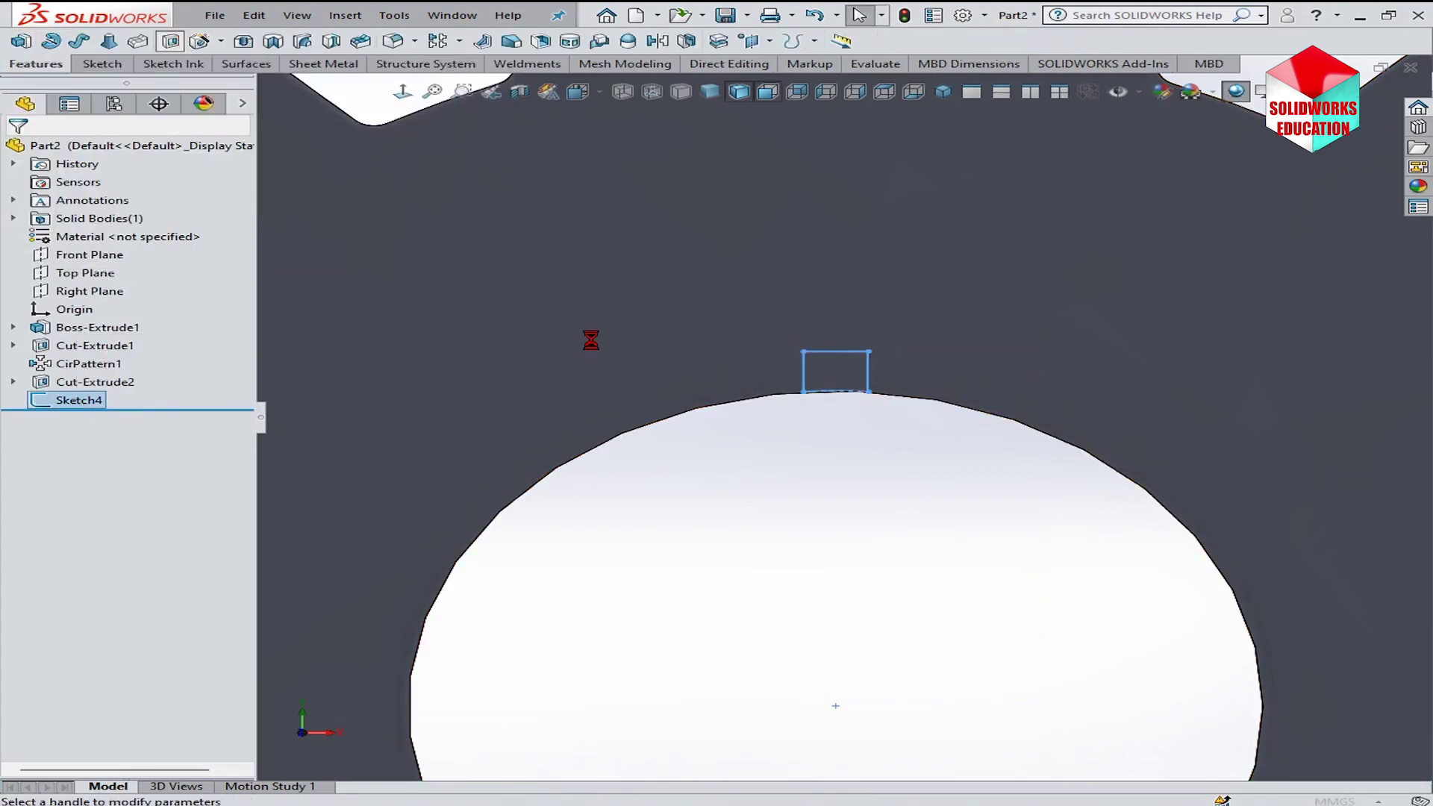
pyautogui.click(153, 250)
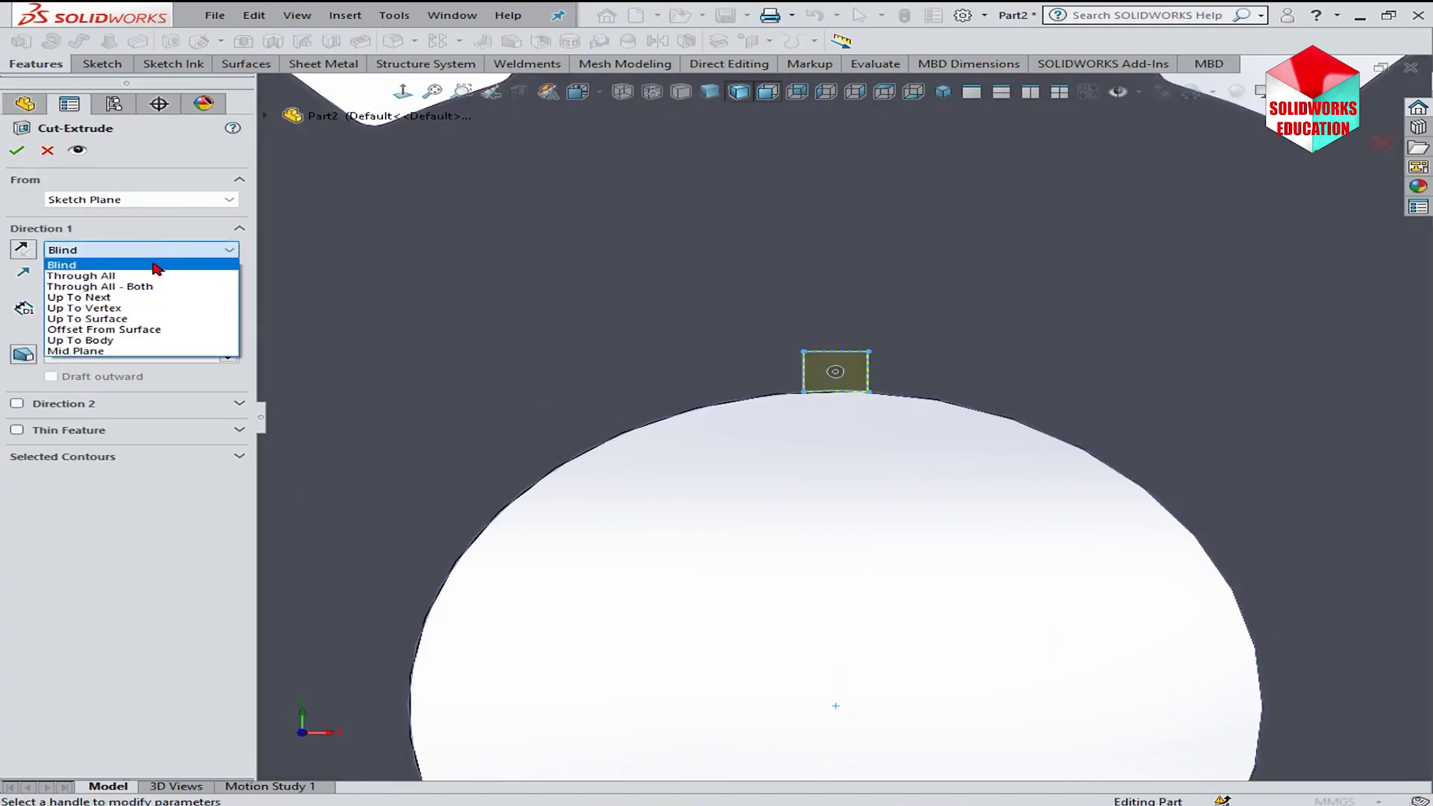
pyautogui.click(145, 274)
pyautogui.click(17, 150)
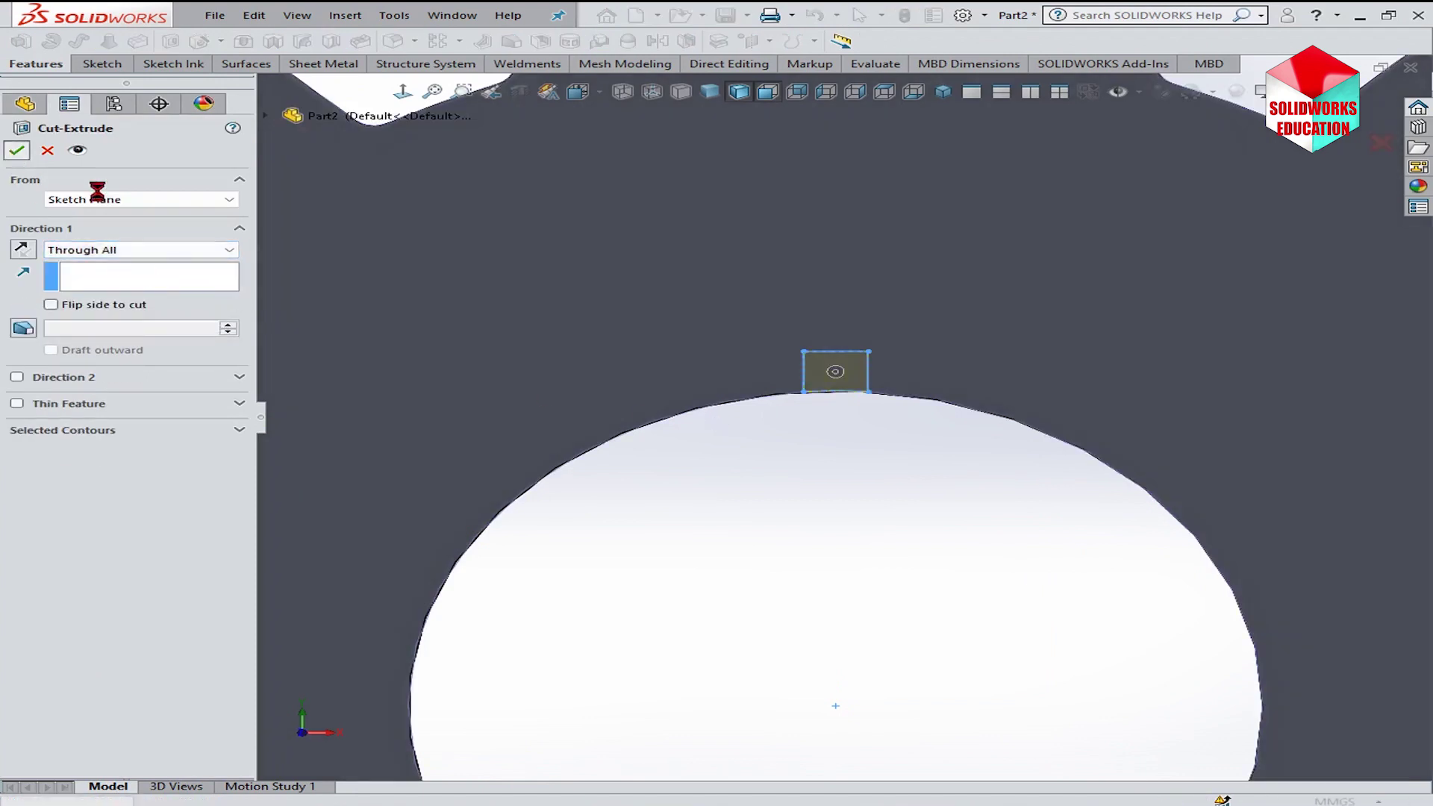
pyautogui.press('f')
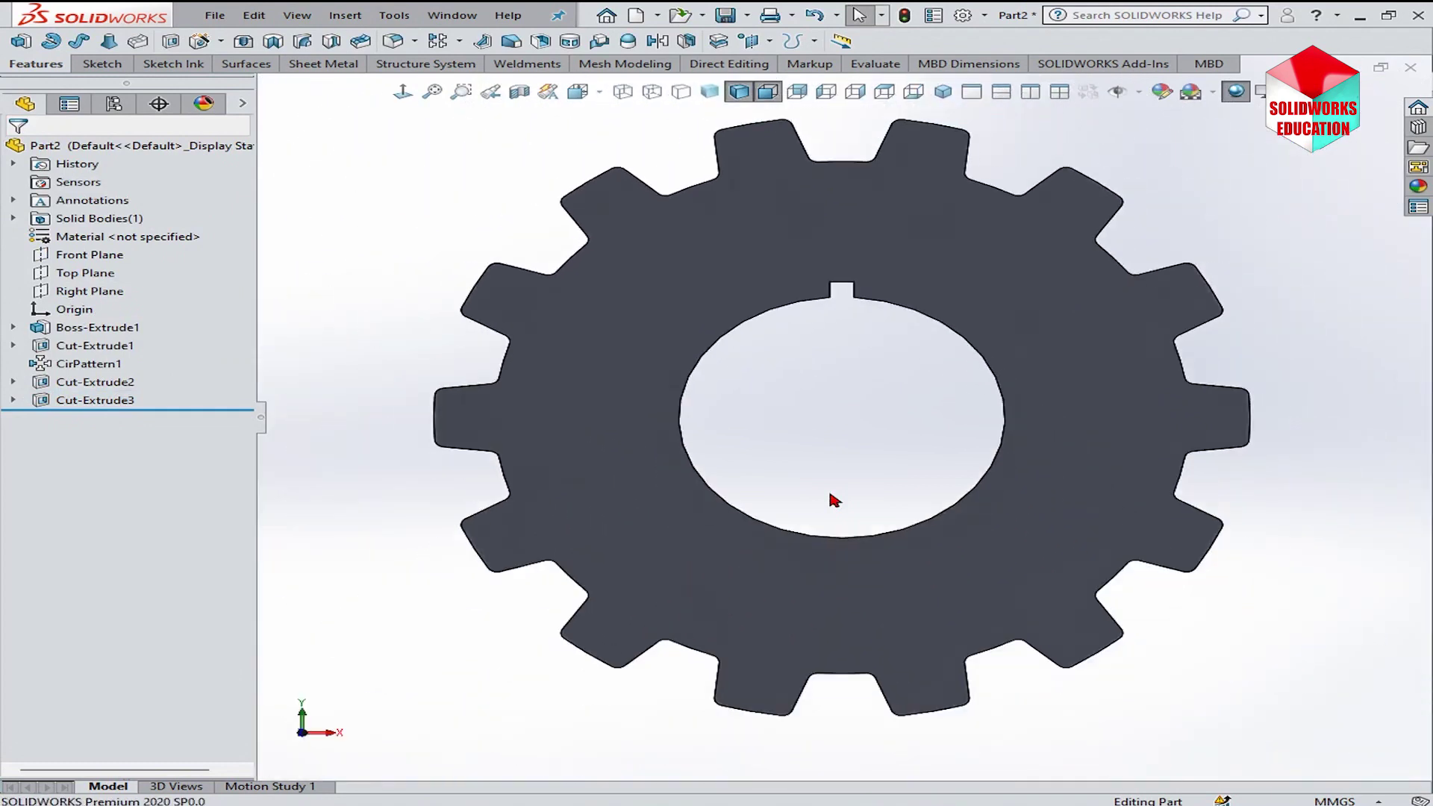
pyautogui.click(138, 401)
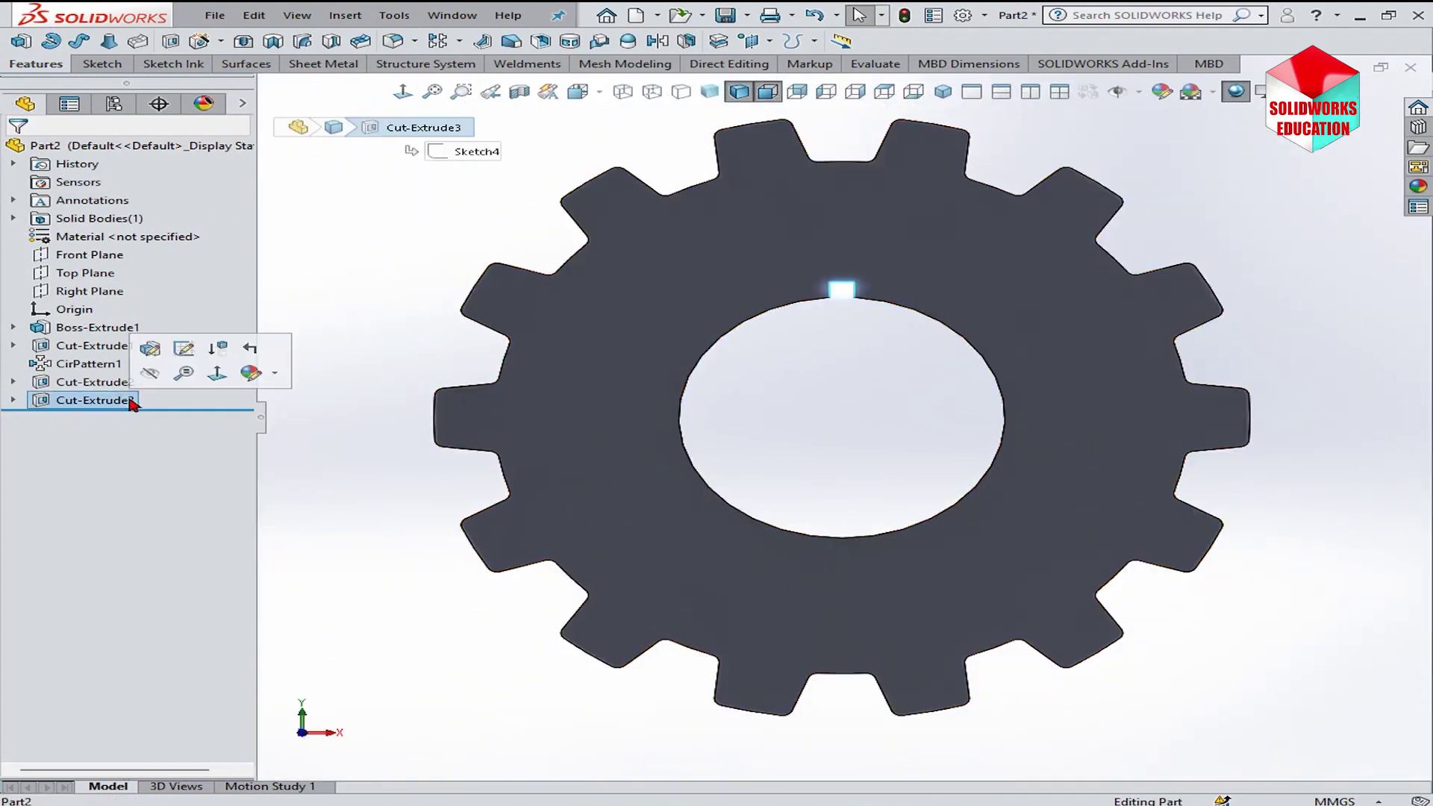
# - Circular-pattern the keyway cut around the bore edge as 10 equally spaced instances
pyautogui.click(459, 42)
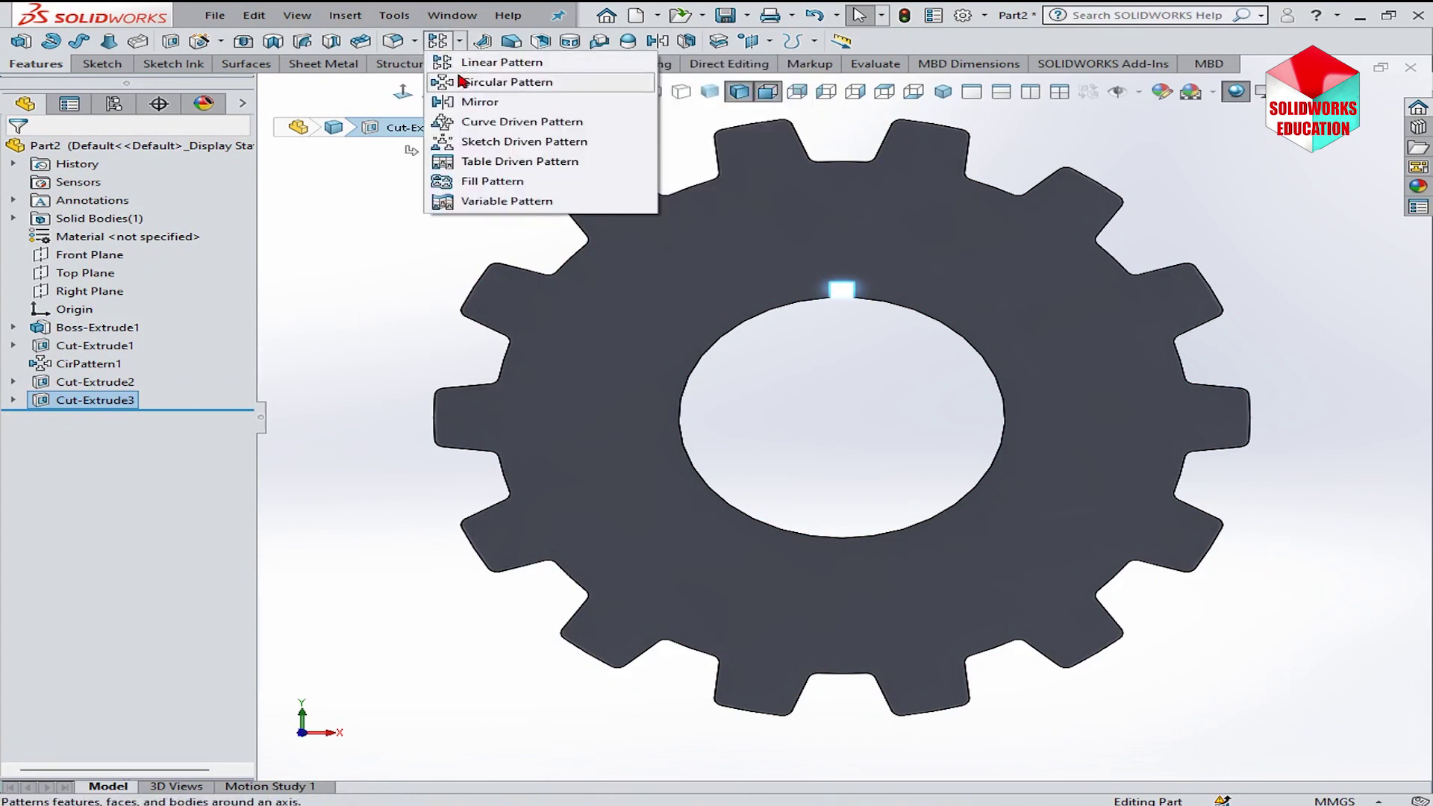
pyautogui.click(463, 82)
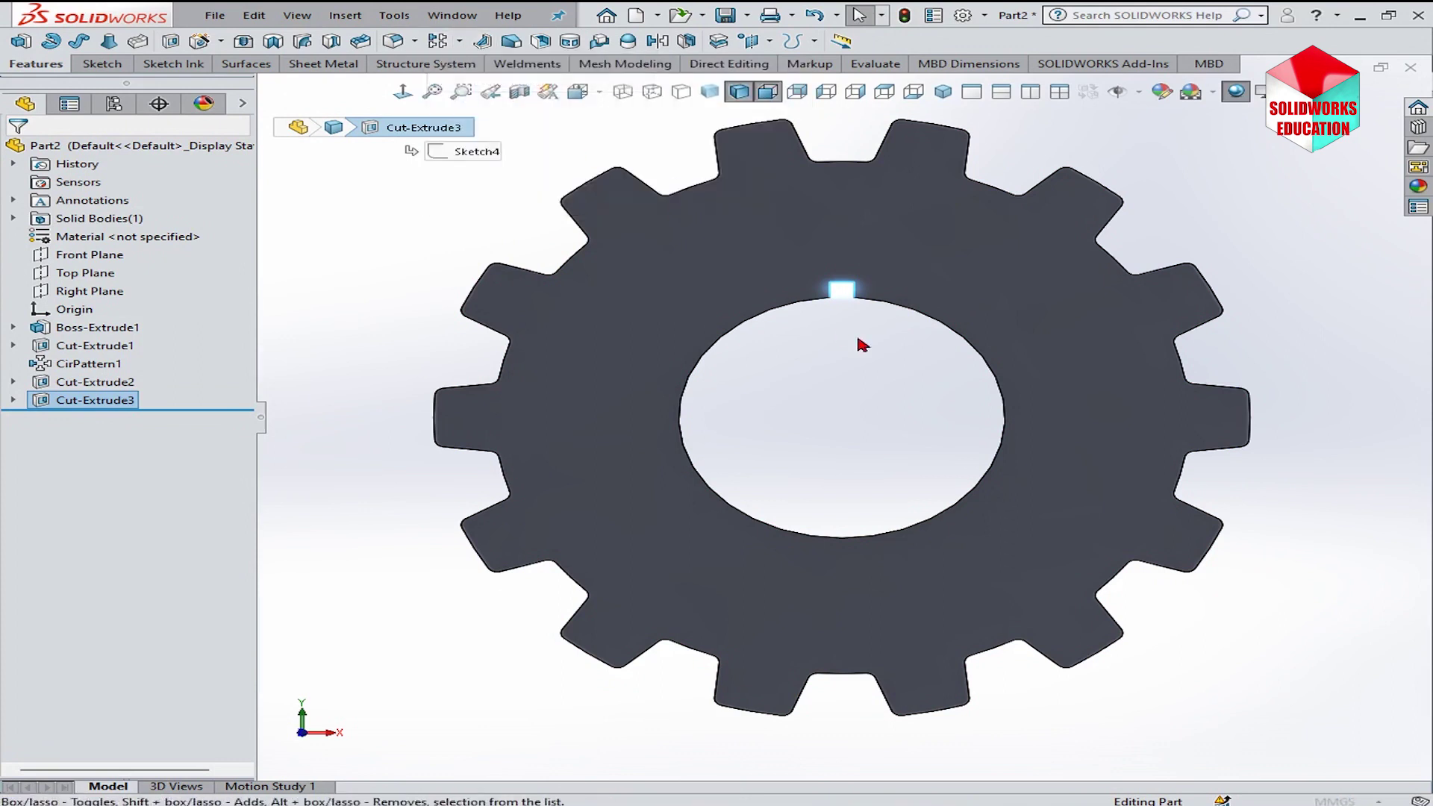
pyautogui.click(995, 377)
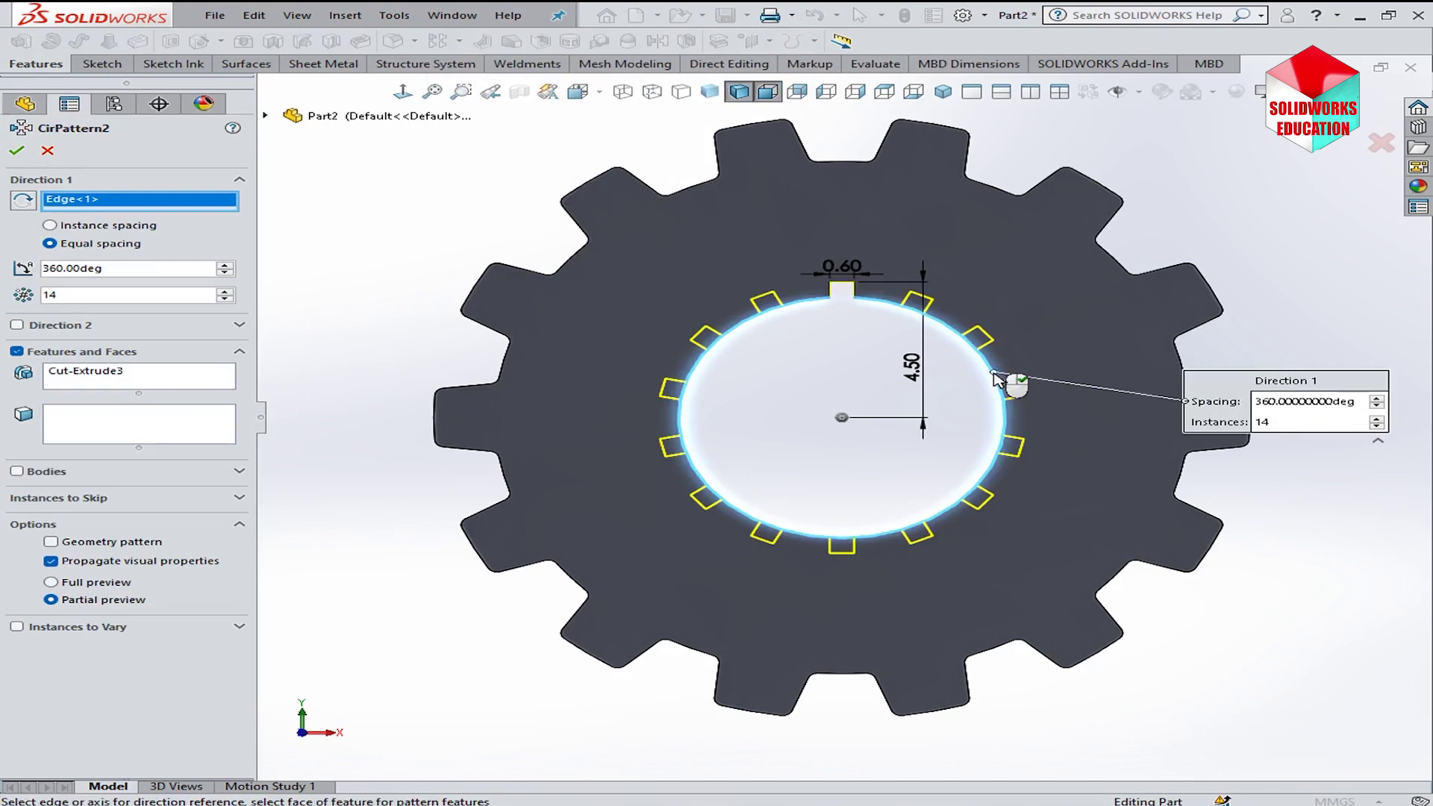
pyautogui.click(224, 299)
pyautogui.click(224, 298)
pyautogui.click(225, 299)
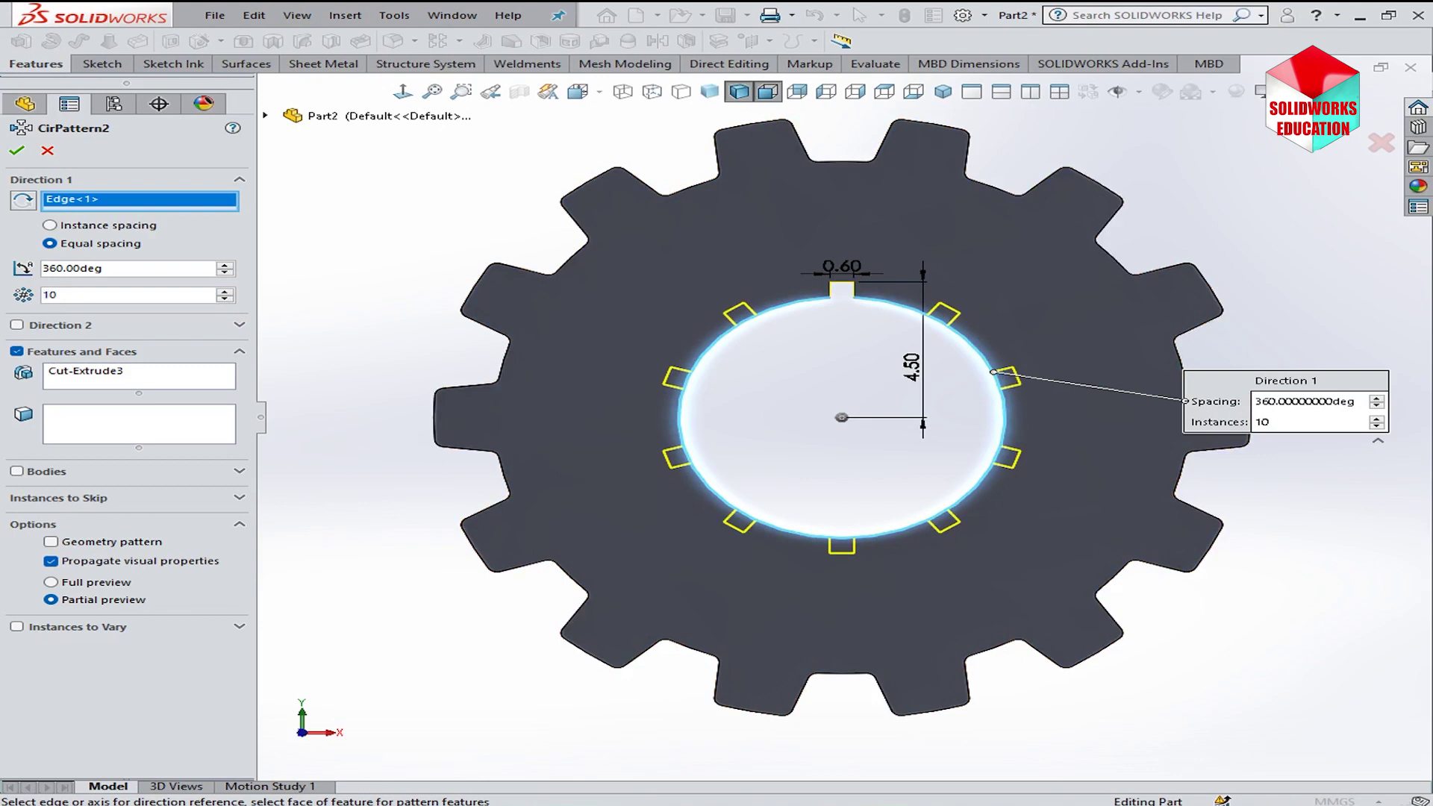
pyautogui.click(1347, 142)
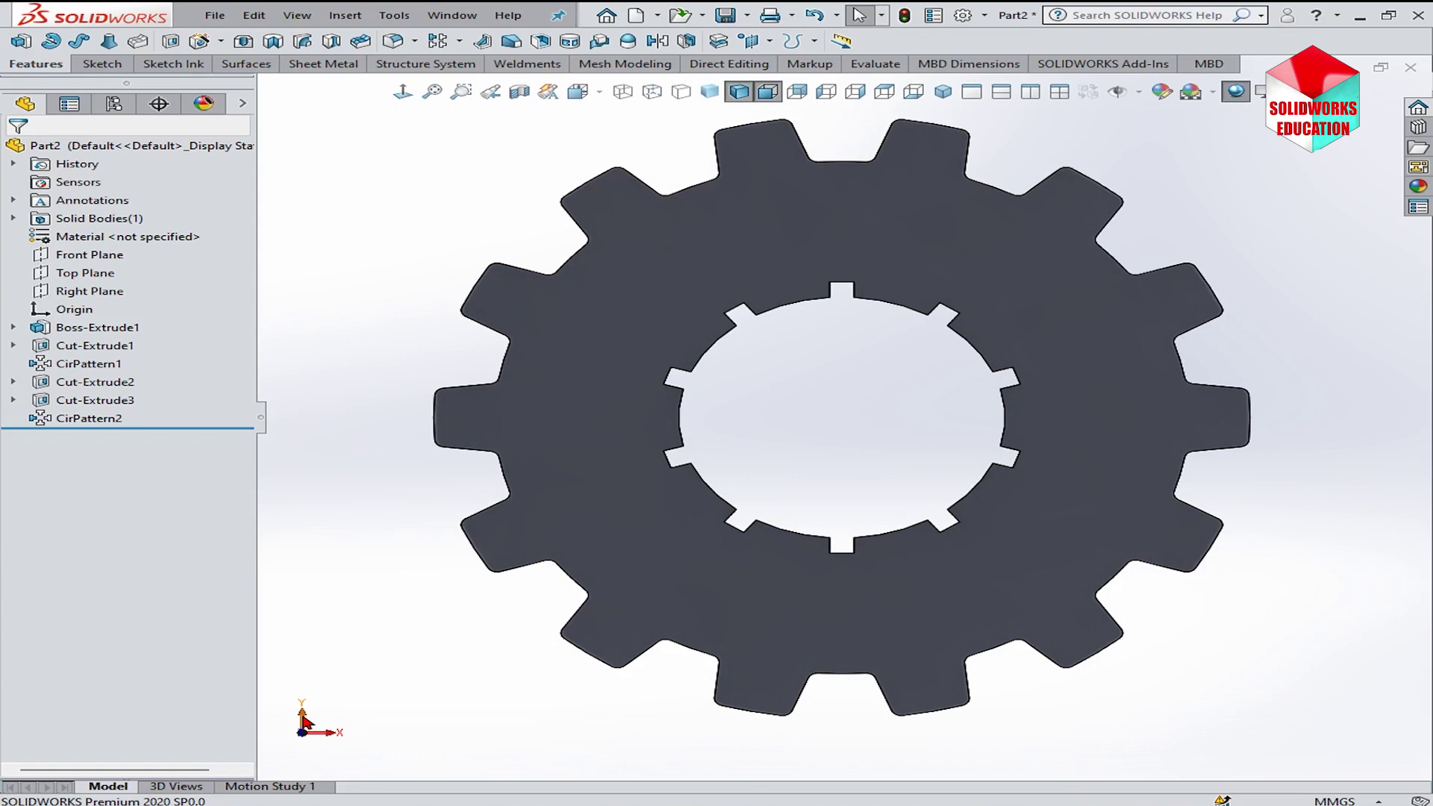
# - Switch to the Top view and the Wireframe display style
pyautogui.click(303, 719)
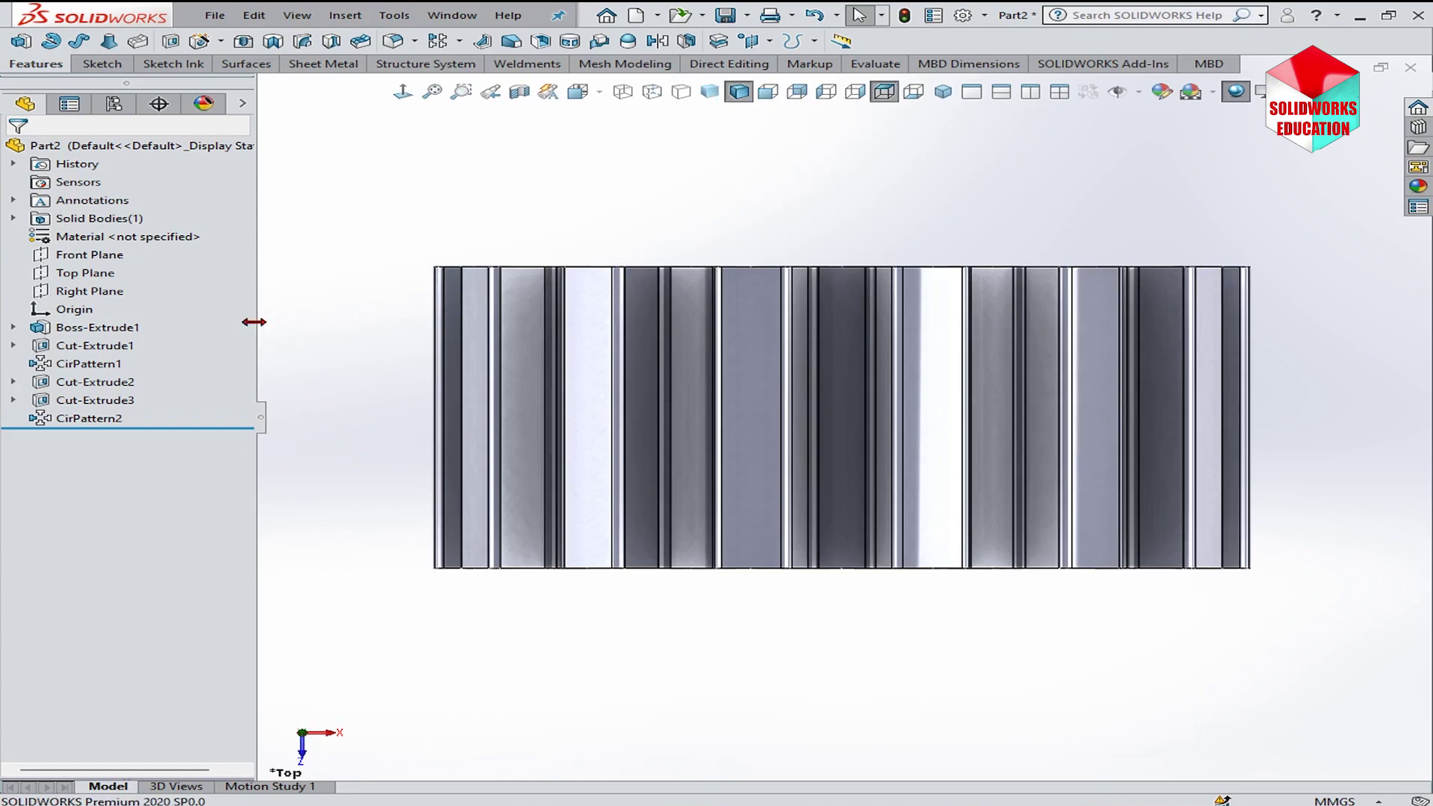
pyautogui.click(624, 92)
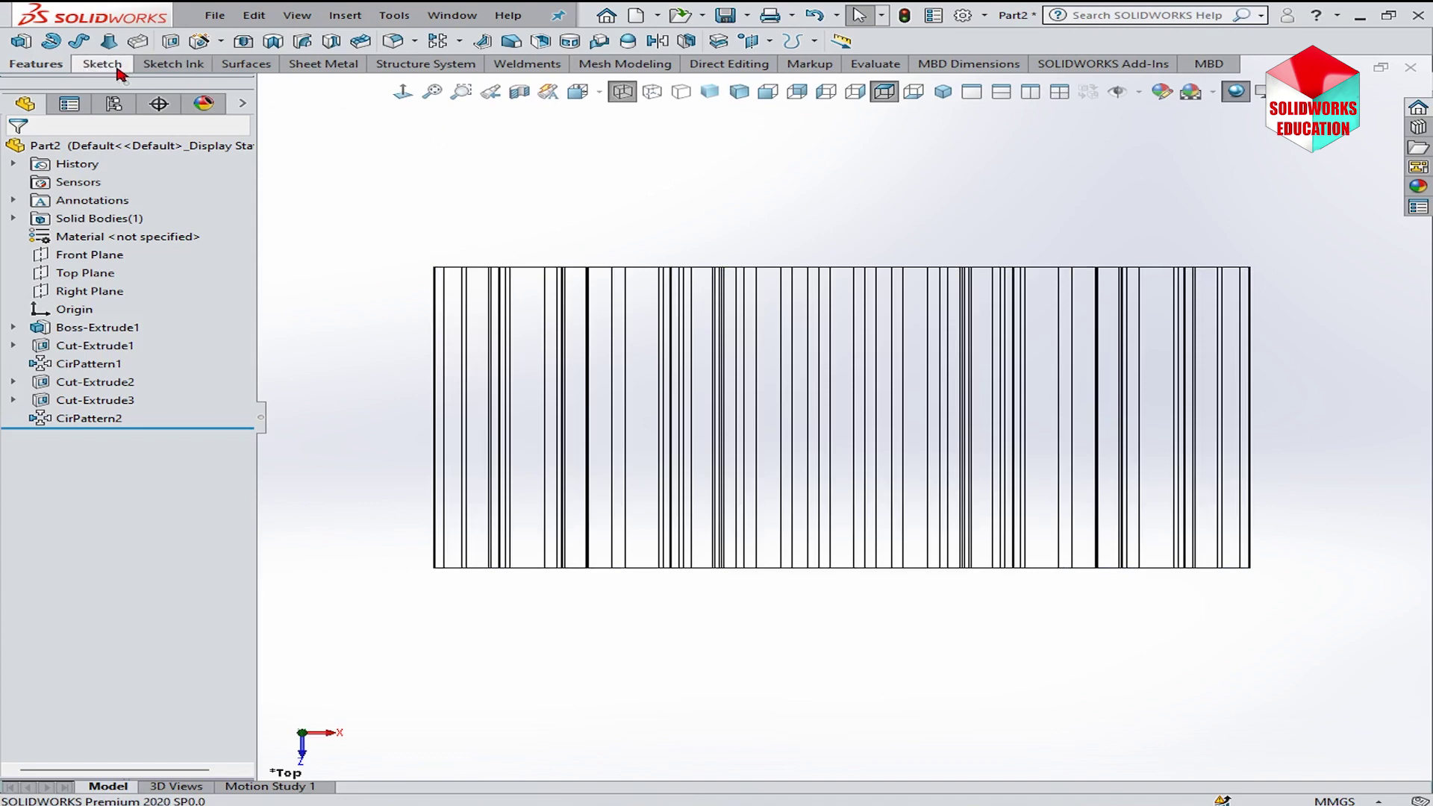
# - Sketch on the Top Plane a vertical centreline running upward from the origin
pyautogui.click(90, 272)
pyautogui.click(97, 65)
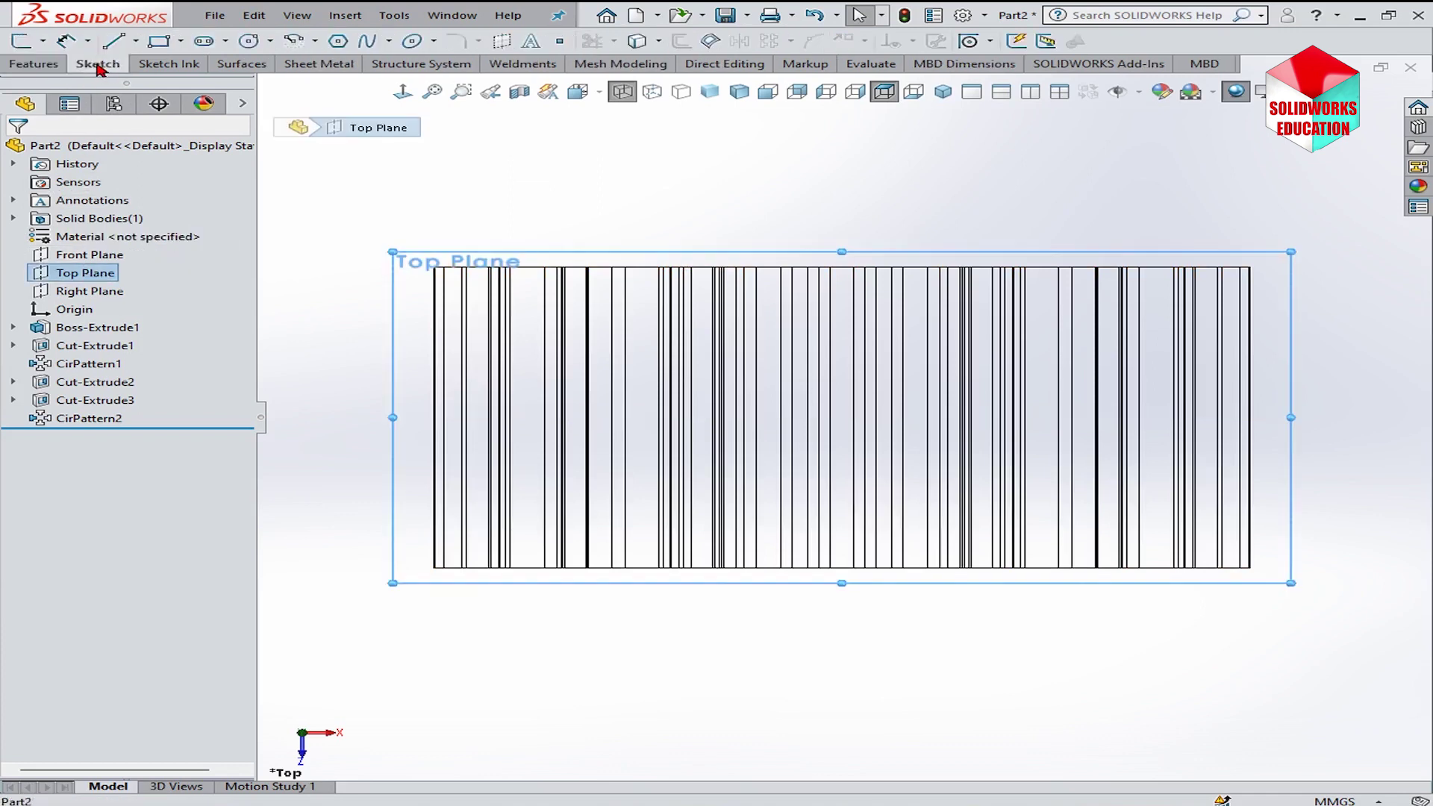
pyautogui.click(136, 41)
pyautogui.click(153, 80)
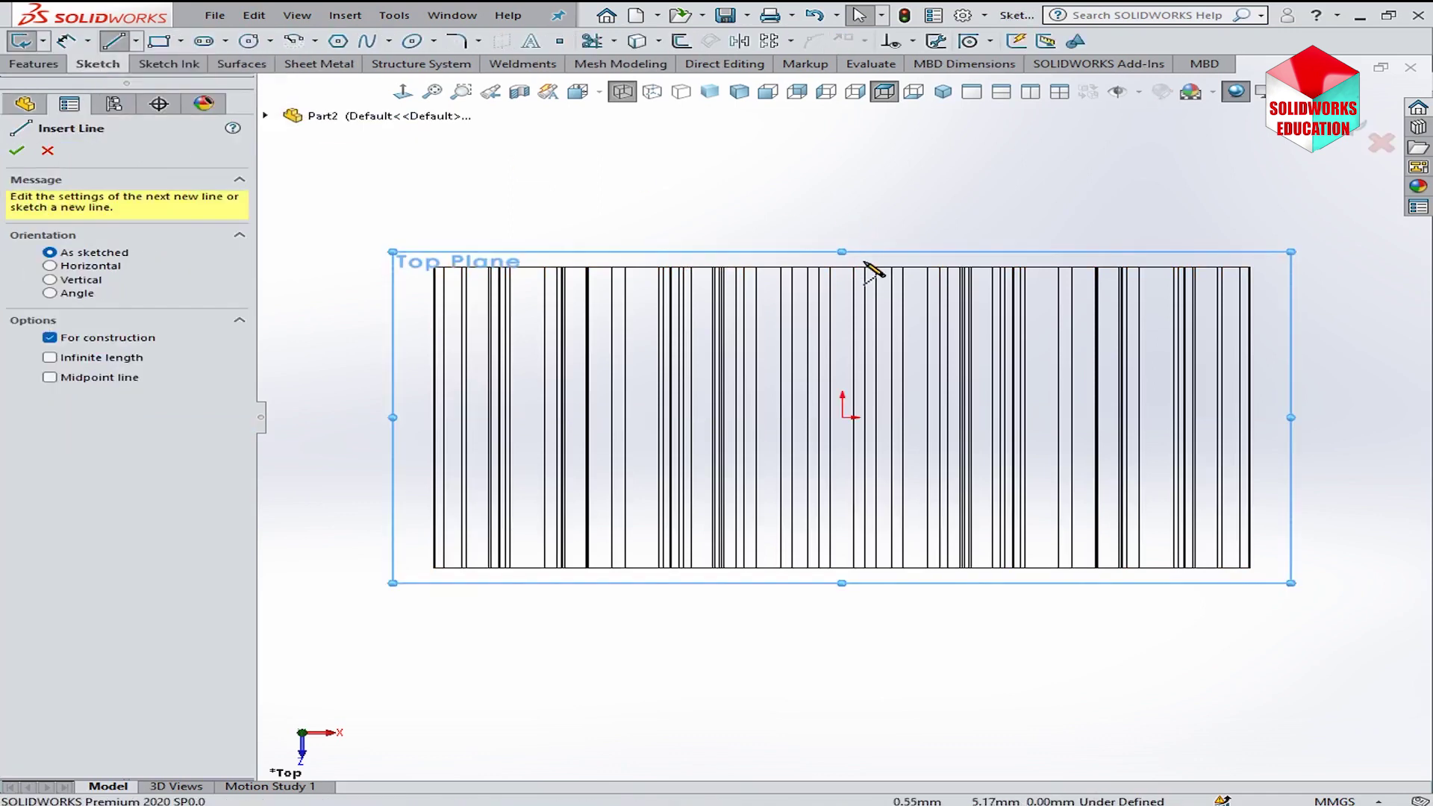
pyautogui.click(842, 417)
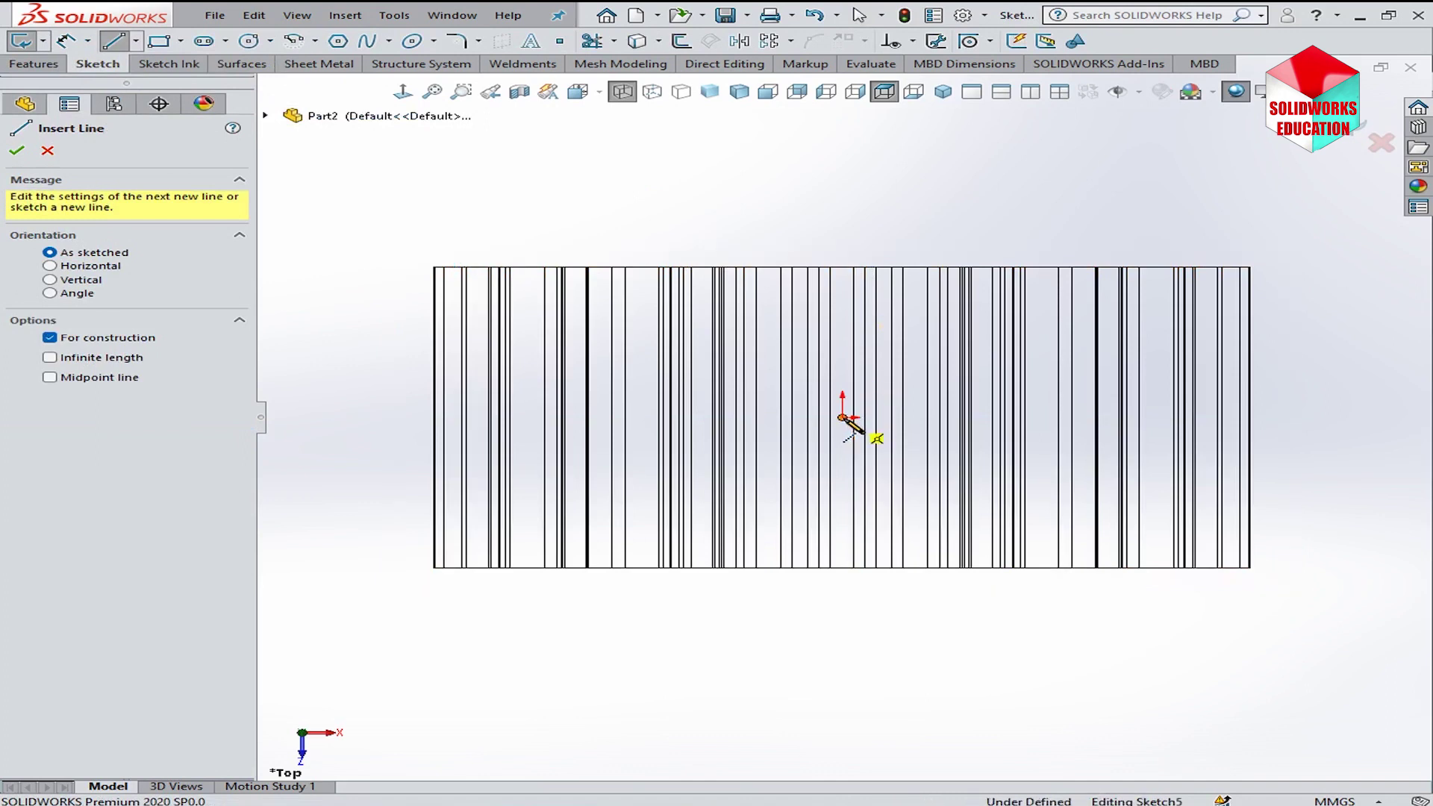
pyautogui.click(841, 201)
pyautogui.rightClick(877, 204)
pyautogui.click(892, 213)
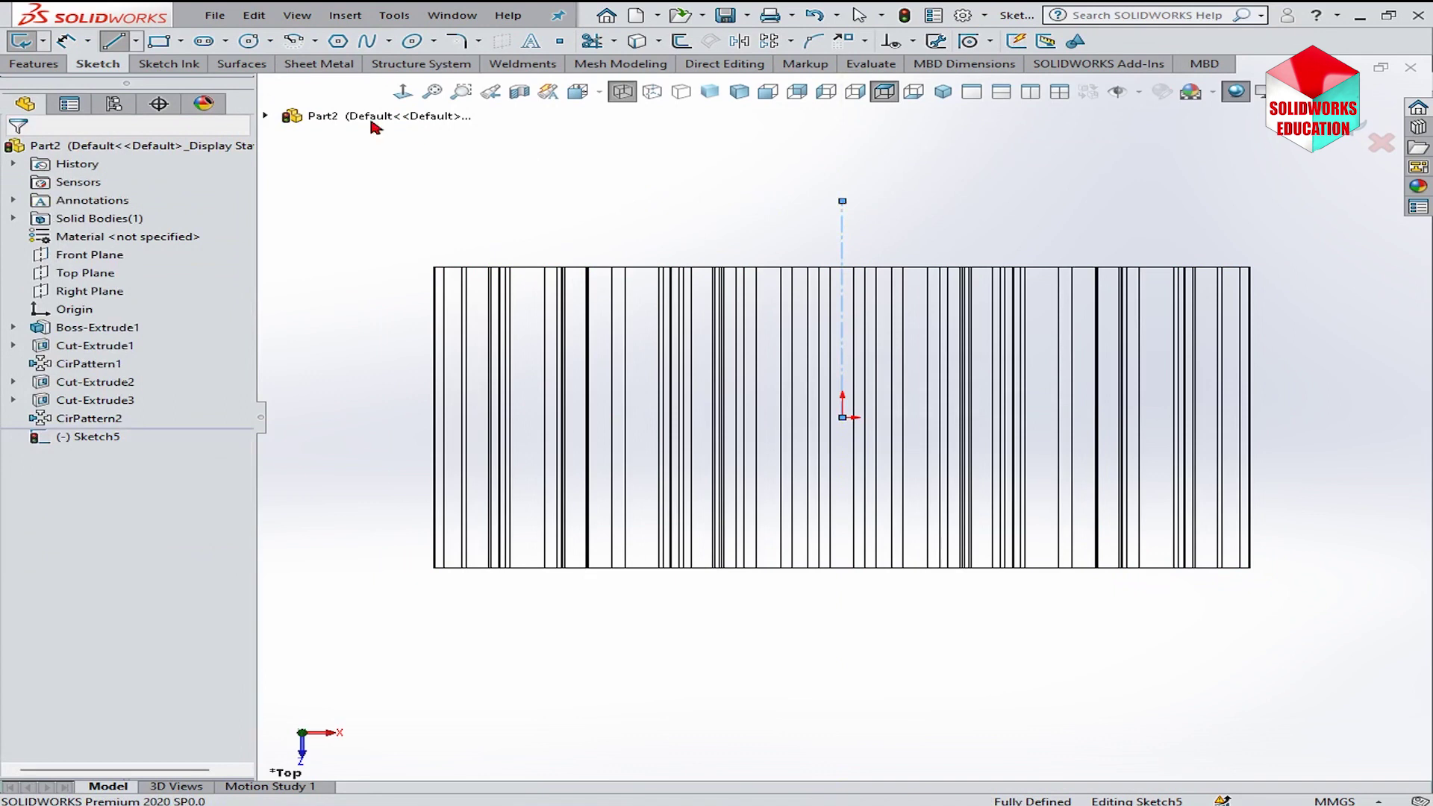
# - Draw a closed four-sided profile with one slanted chamfer edge above the gear's right side
pyautogui.click(115, 43)
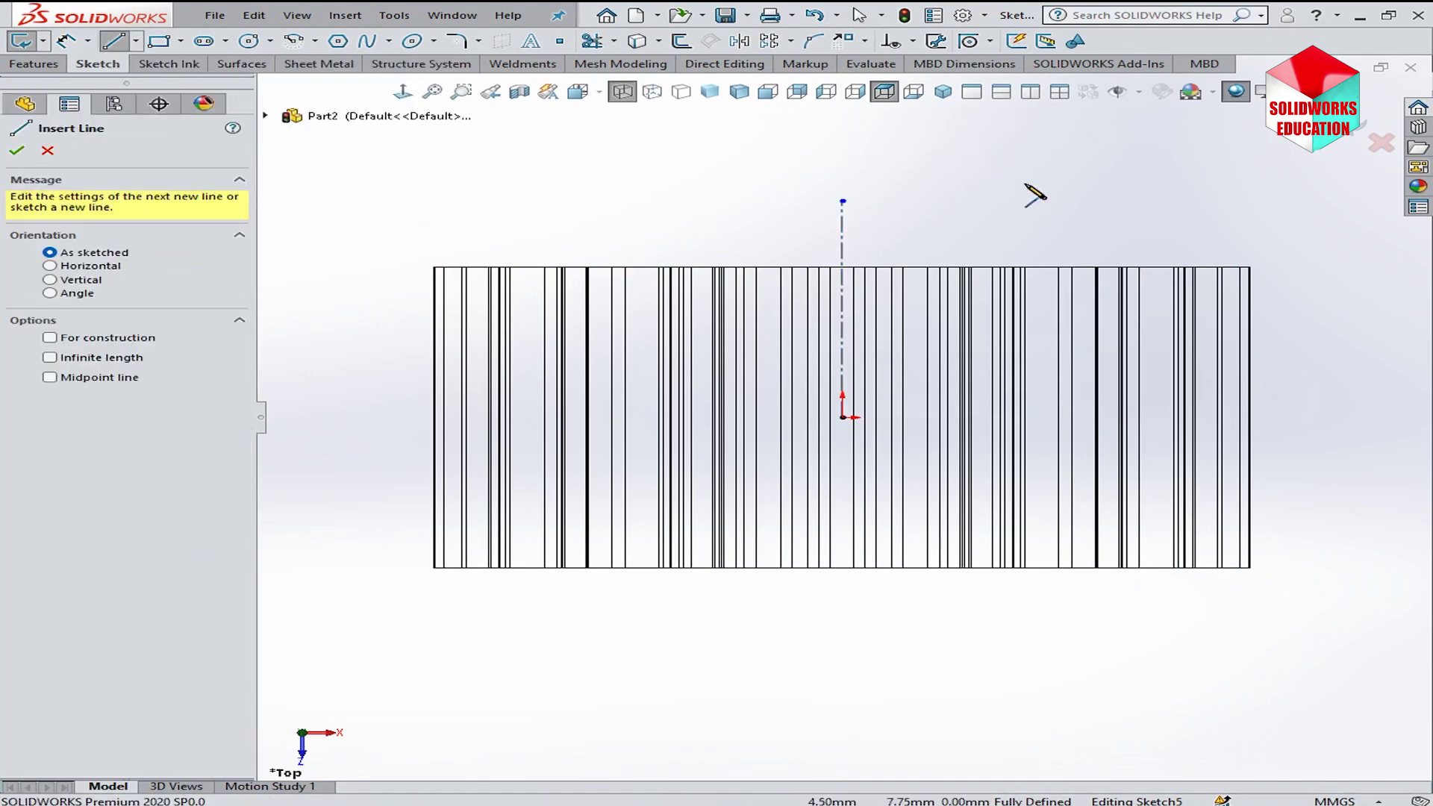
pyautogui.click(1050, 202)
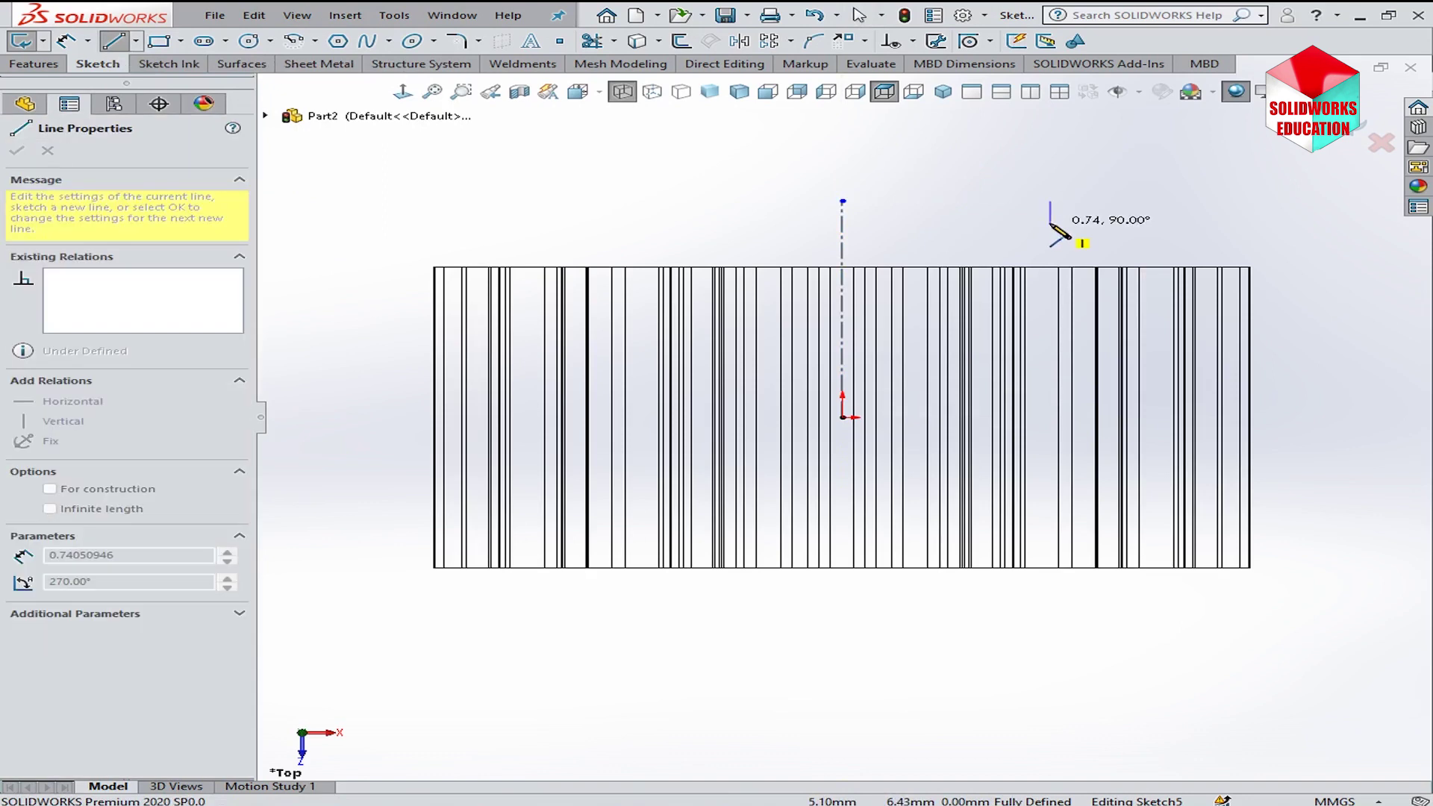
pyautogui.click(1050, 222)
pyautogui.click(985, 222)
pyautogui.click(971, 201)
pyautogui.click(1050, 201)
pyautogui.rightClick(1088, 200)
pyautogui.click(1128, 215)
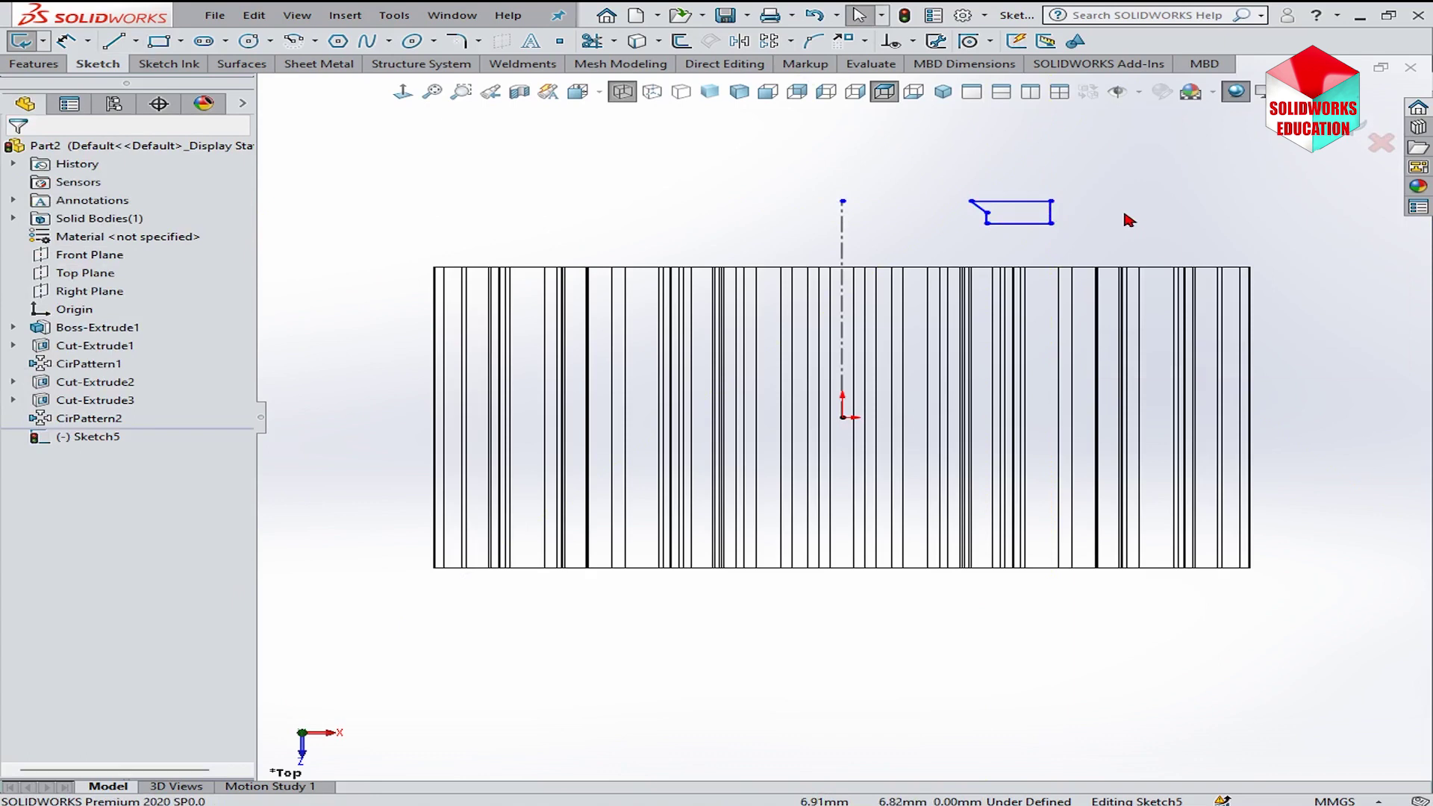
# - Dimension the profile's right edge across the centreline as a 15.00 doubled distance
pyautogui.rightClick(1152, 215)
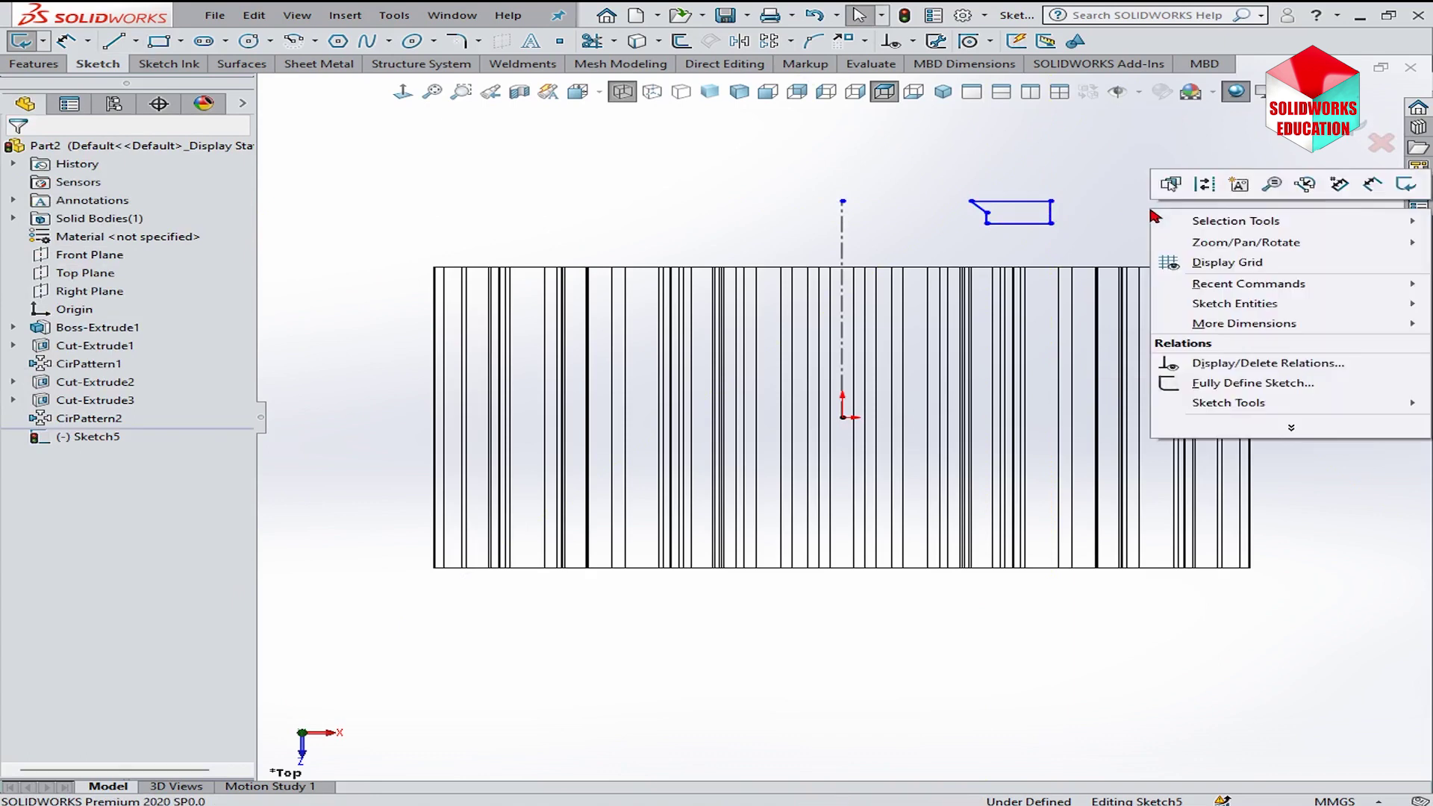
pyautogui.click(1371, 184)
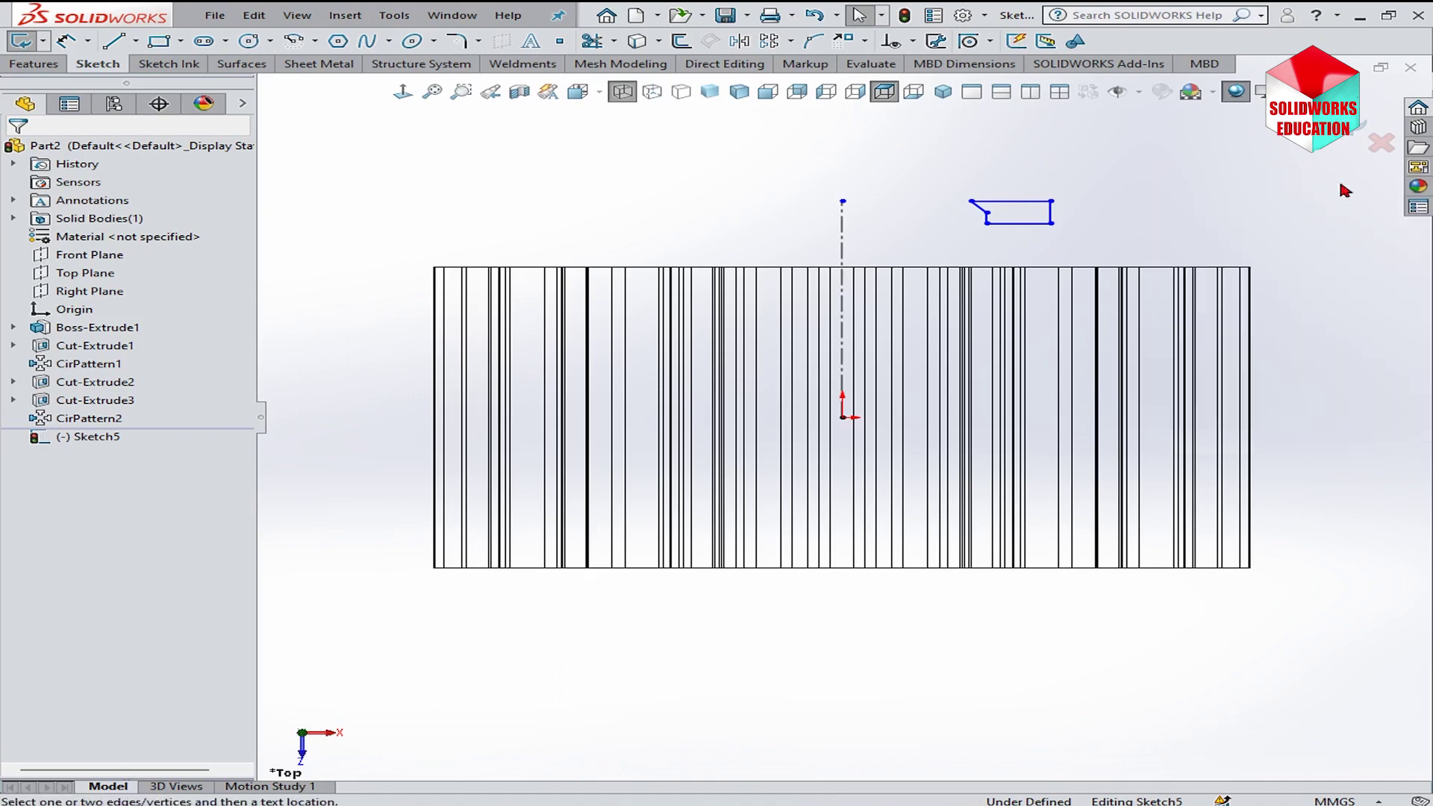
pyautogui.click(1051, 213)
pyautogui.click(842, 238)
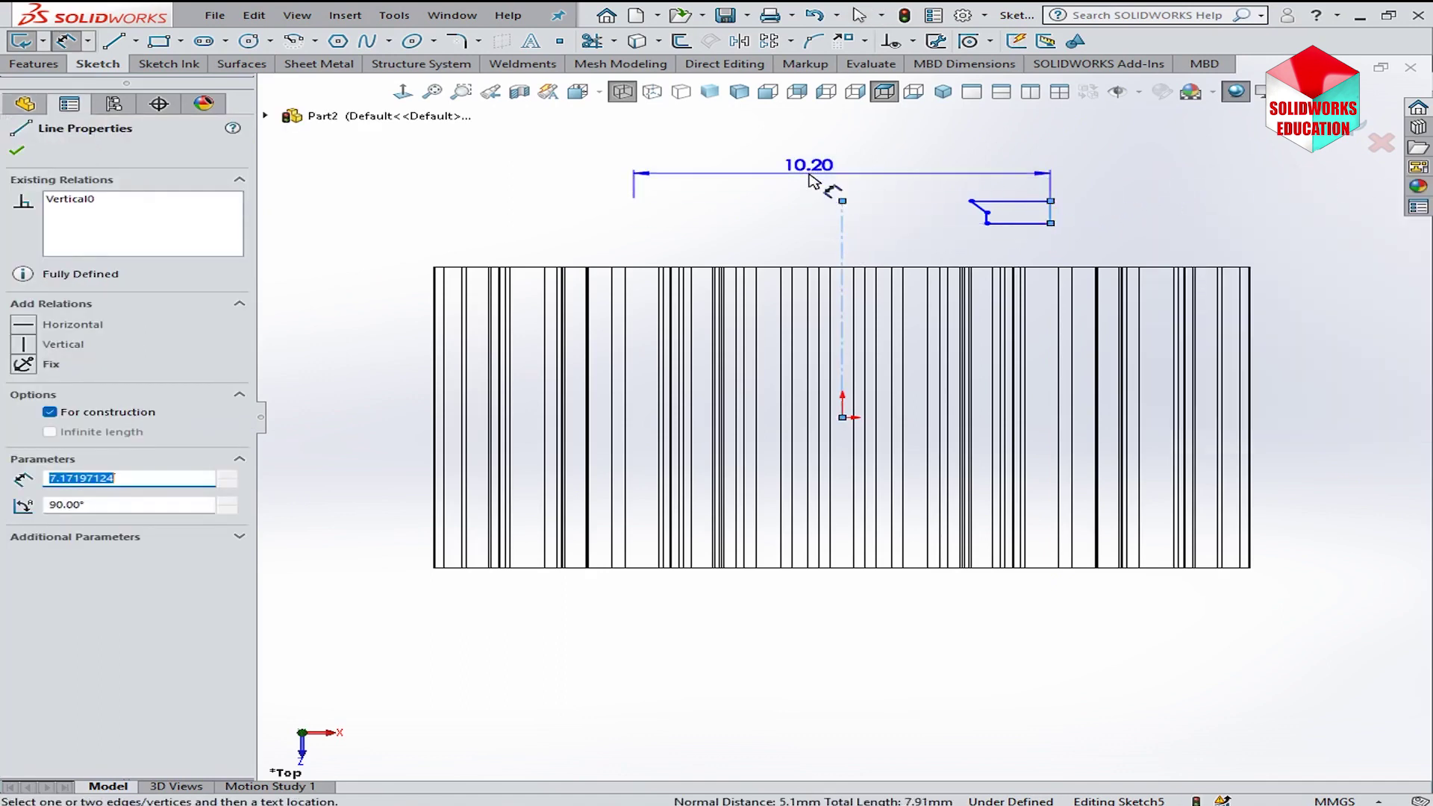
pyautogui.click(814, 177)
pyautogui.write('15')
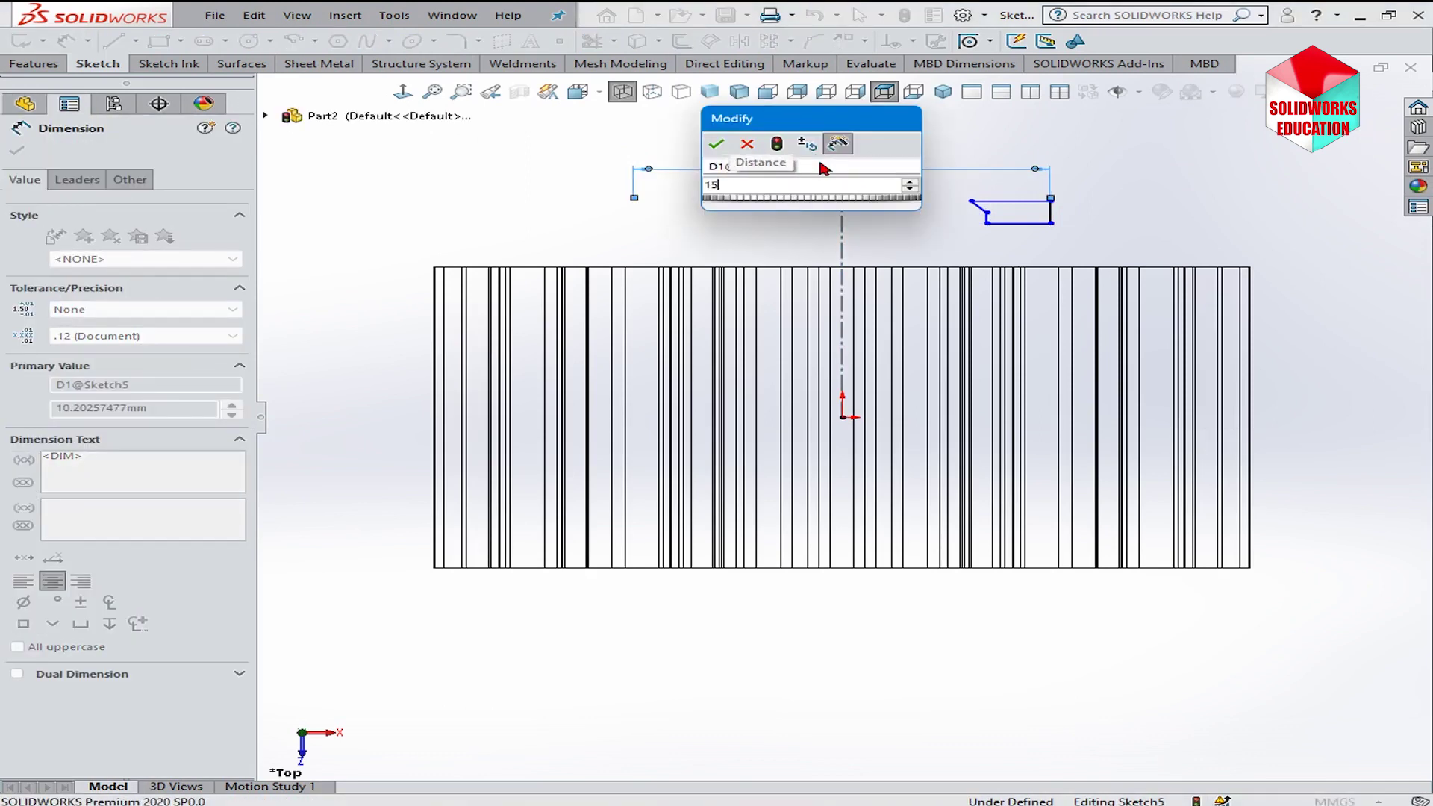
pyautogui.press('Return')
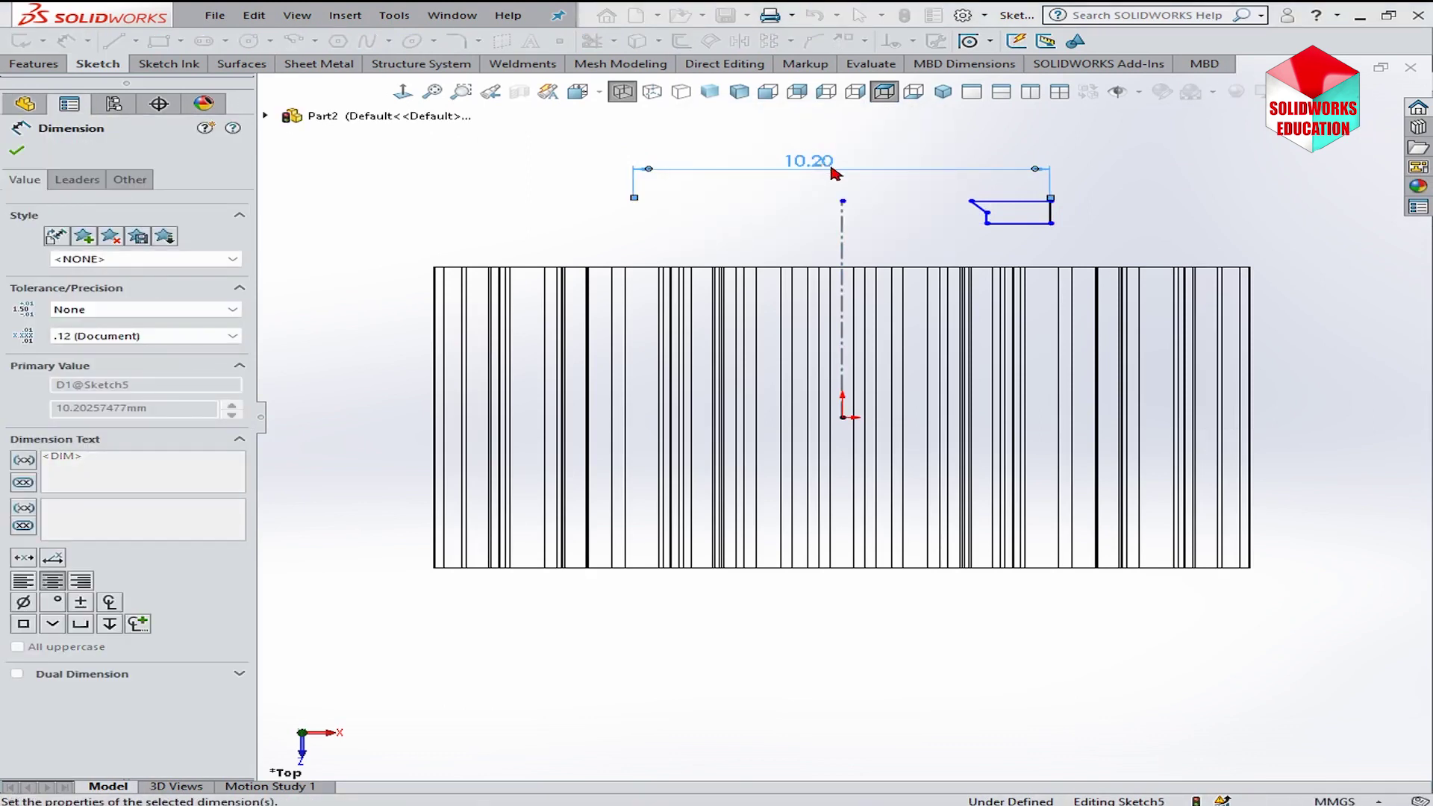
# - Dimension the chamfer point across the centreline as a 12 mm diameter
pyautogui.scroll(-2, 1060, 226)
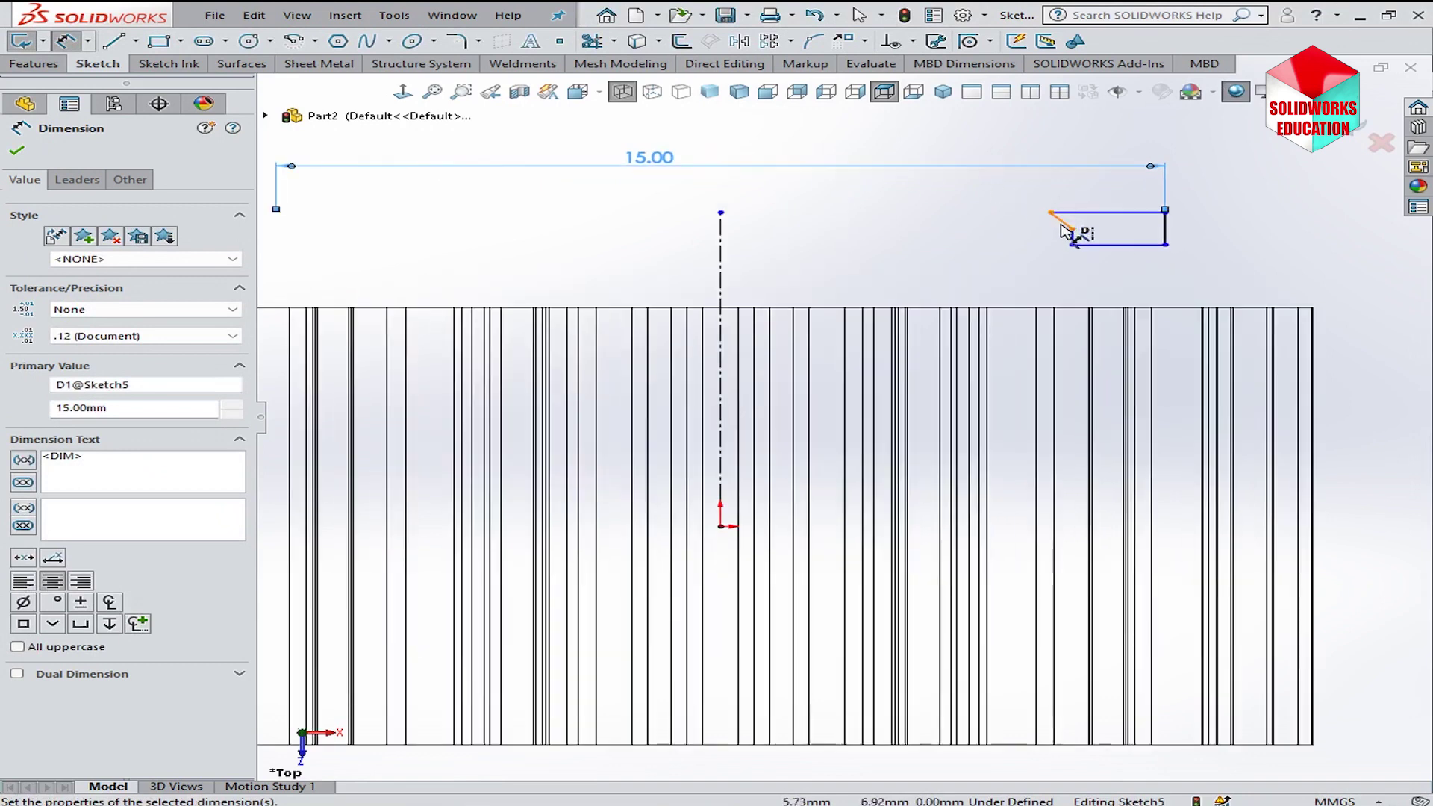
pyautogui.click(1072, 244)
pyautogui.click(720, 257)
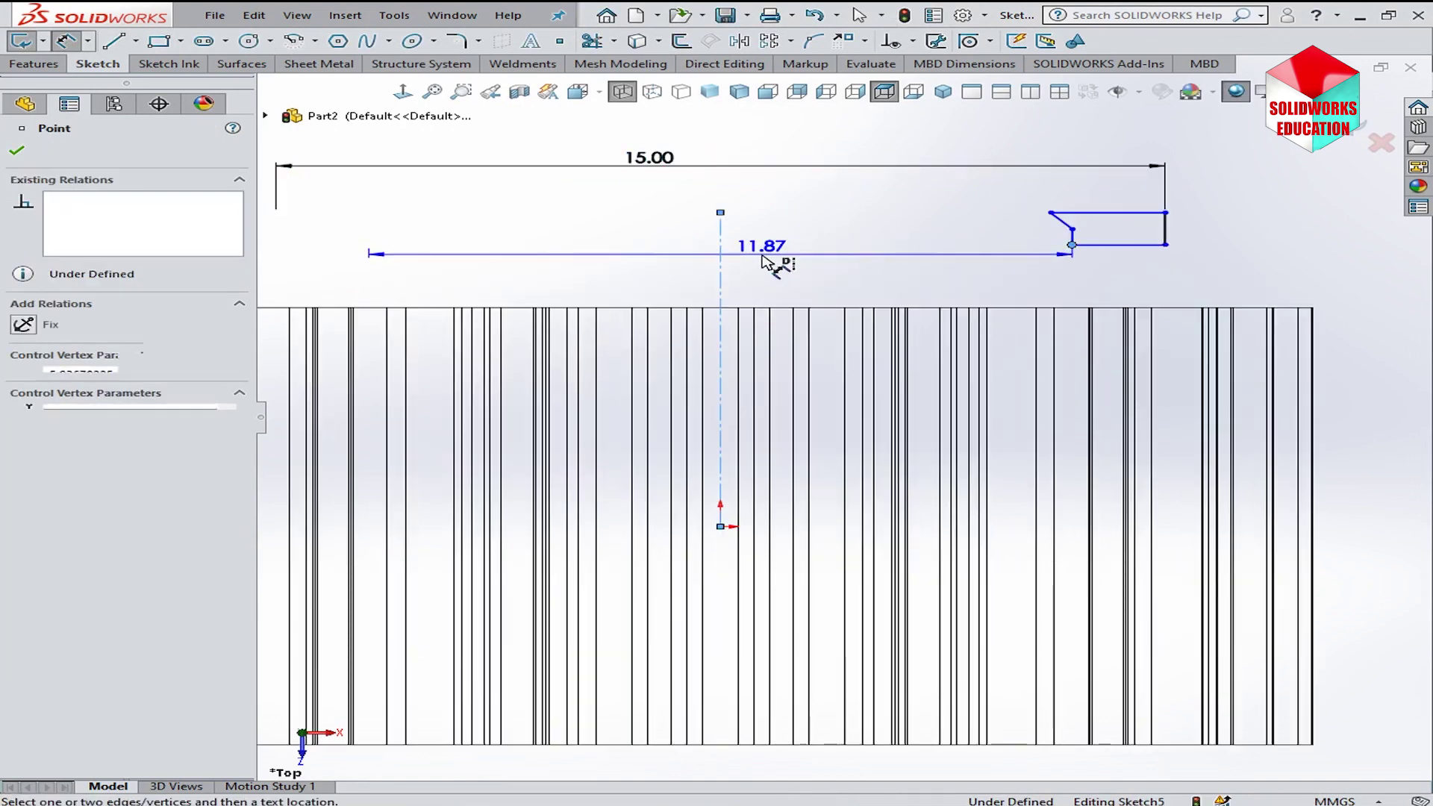
pyautogui.click(773, 228)
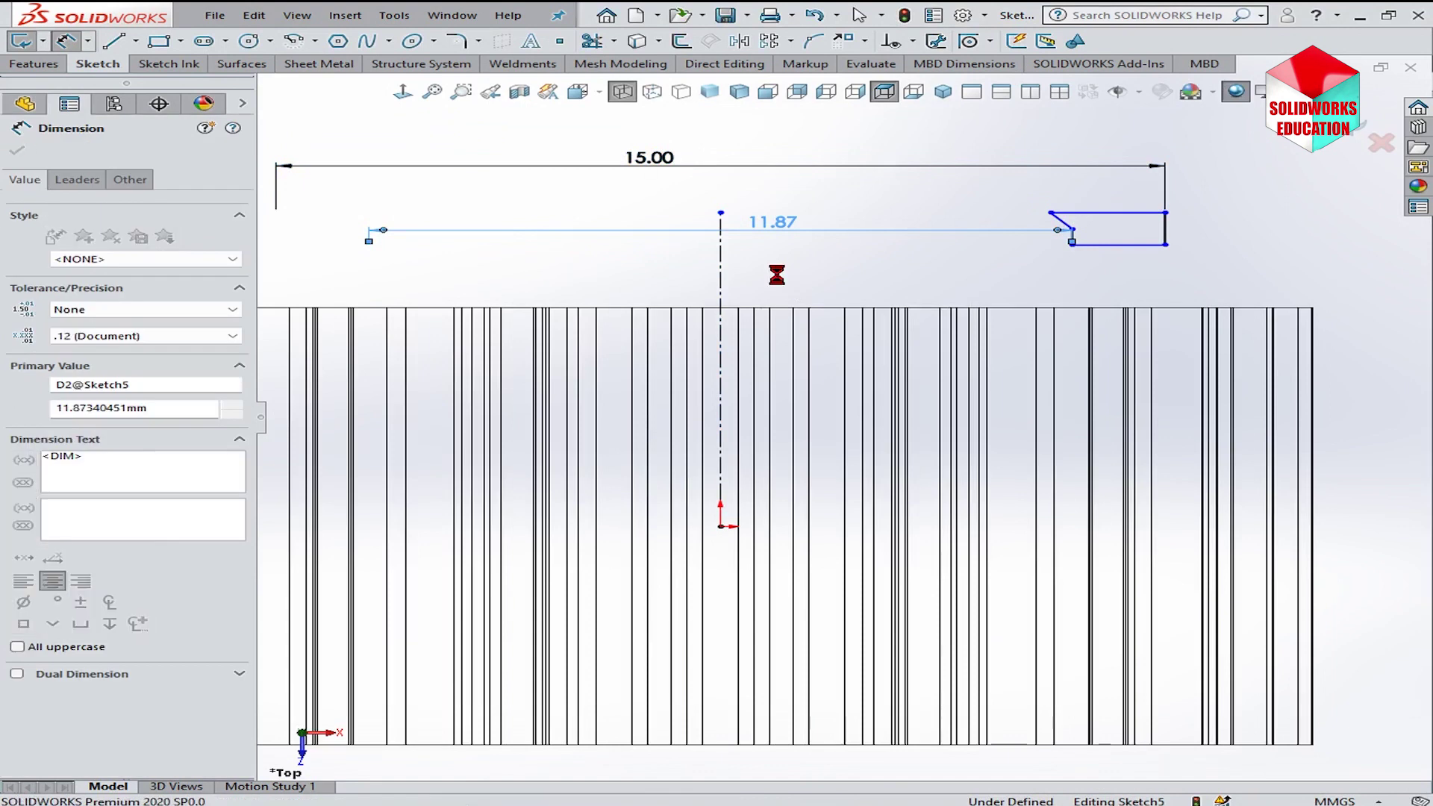
pyautogui.write('12')
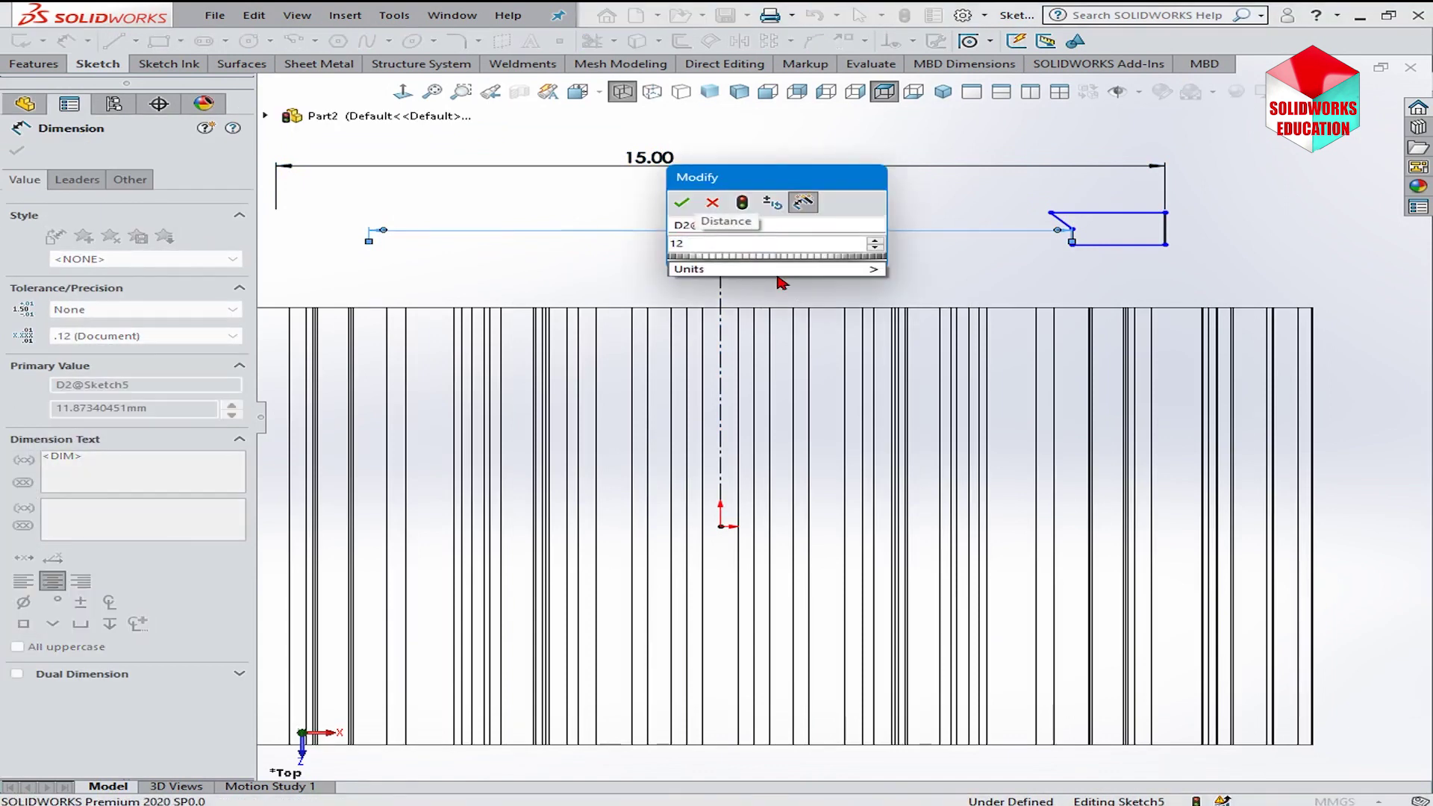
pyautogui.press('Return')
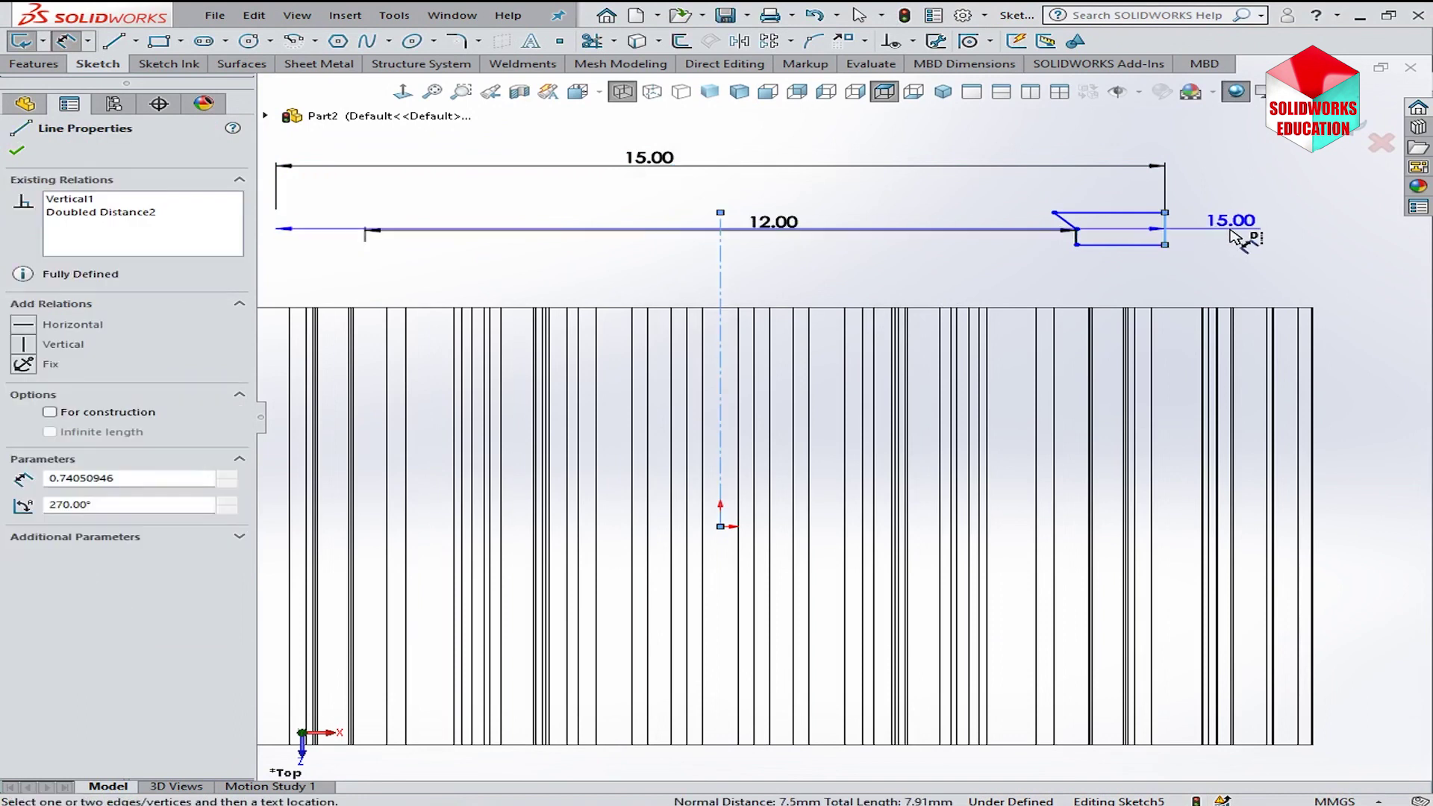
# - Set the profile's height dimension to 1.00
pyautogui.press('Escape')
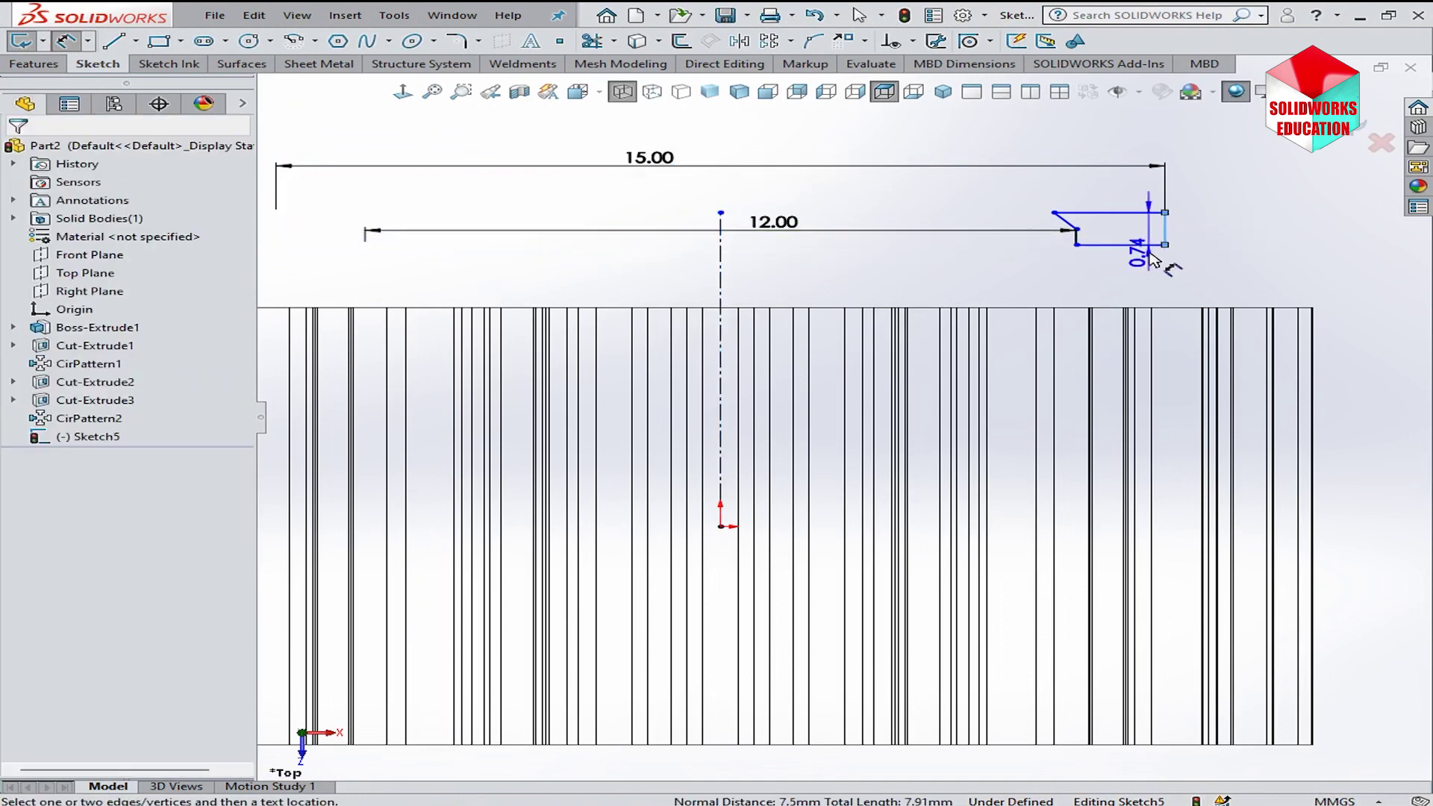
pyautogui.click(1228, 258)
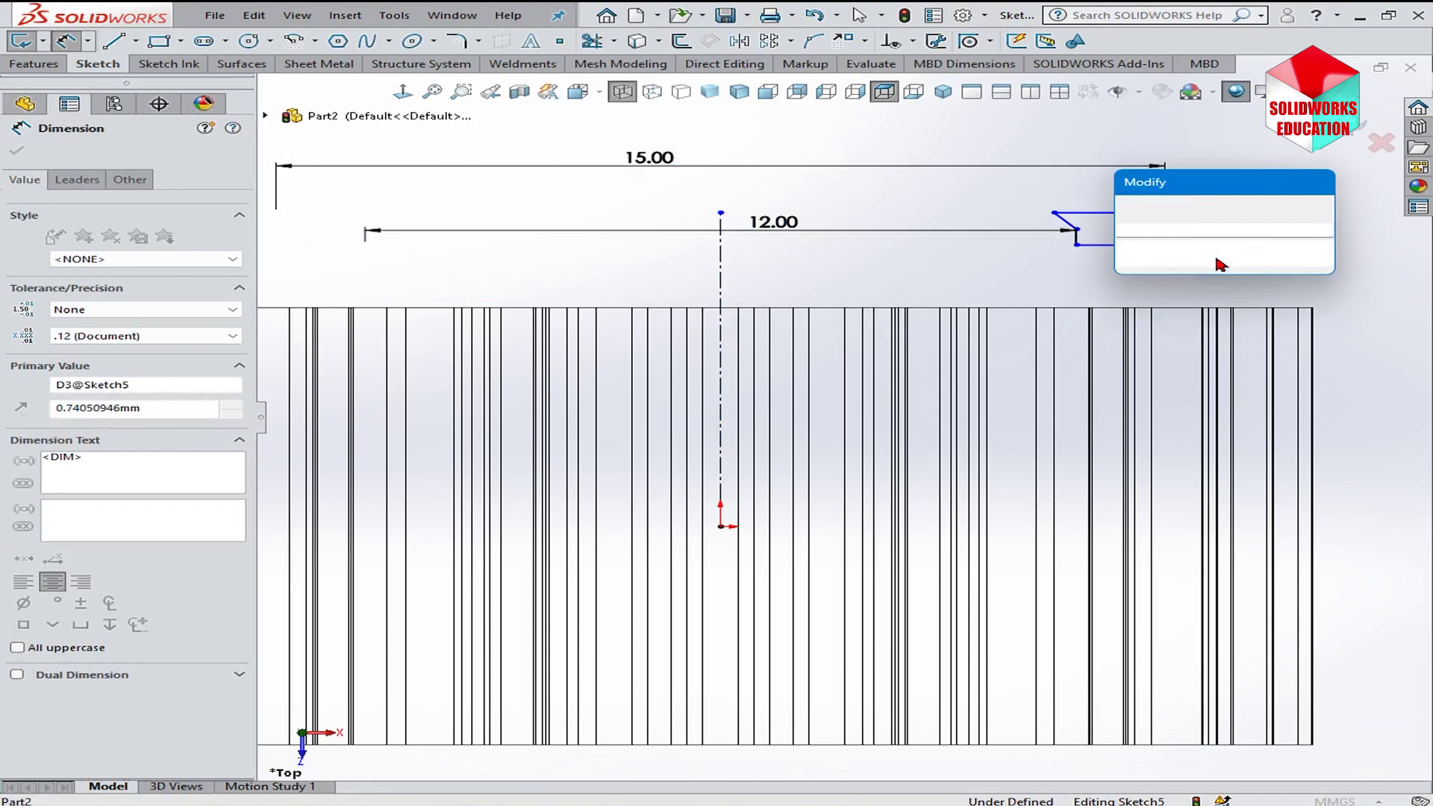
pyautogui.write('1')
pyautogui.press('Return')
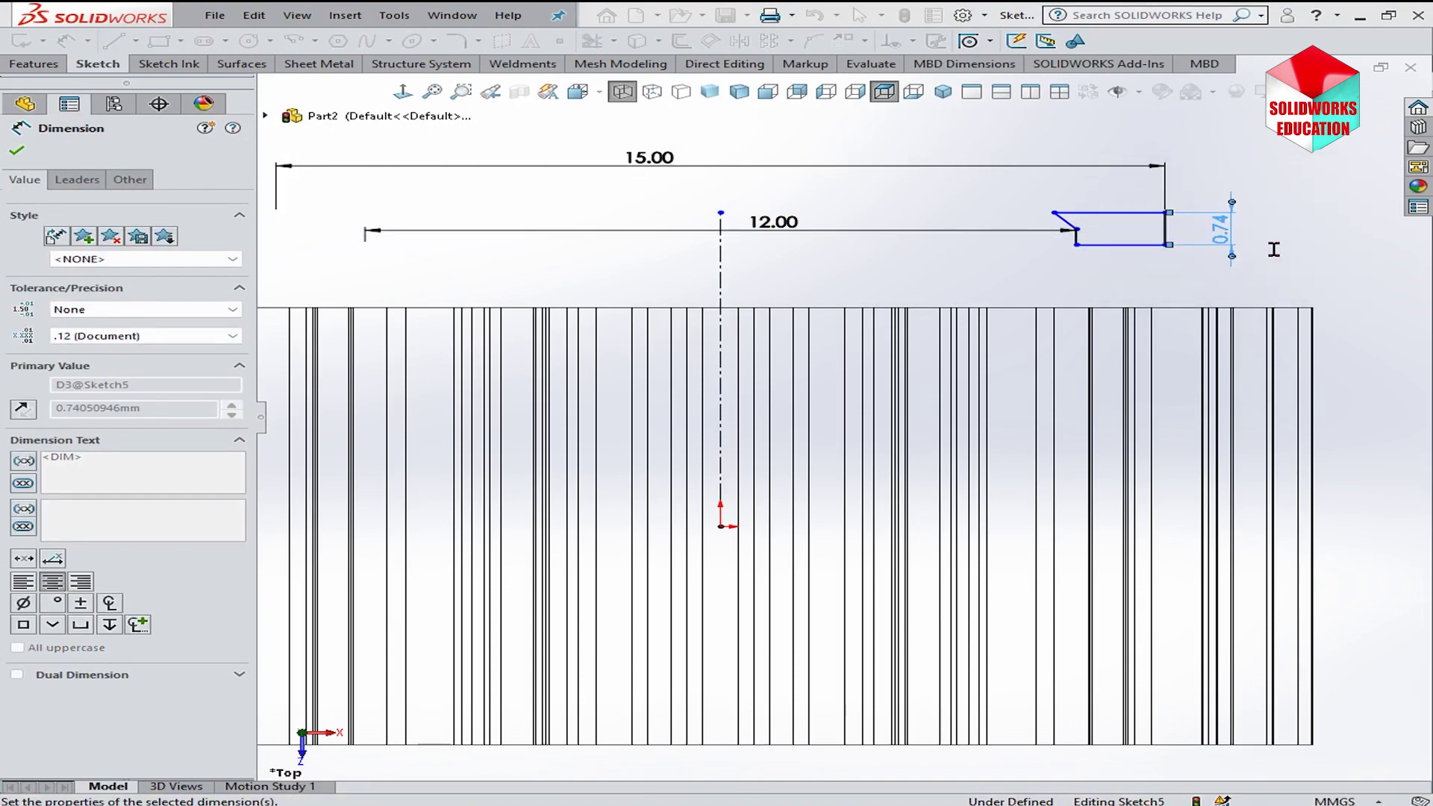
pyautogui.press('Escape')
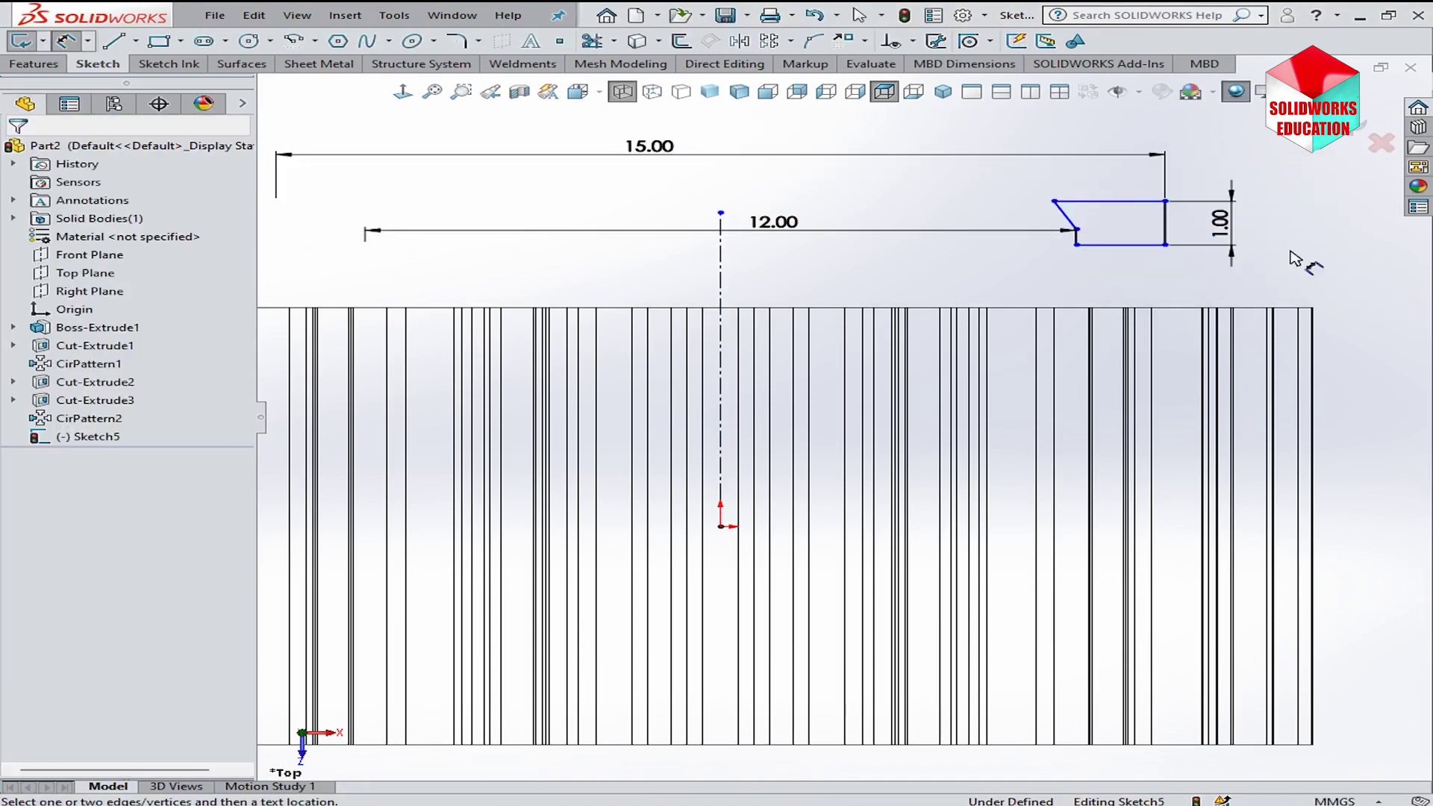
# - Dimension the chamfer with a 0.50 horizontal offset and a 45° angle
pyautogui.scroll(2, 1055, 159)
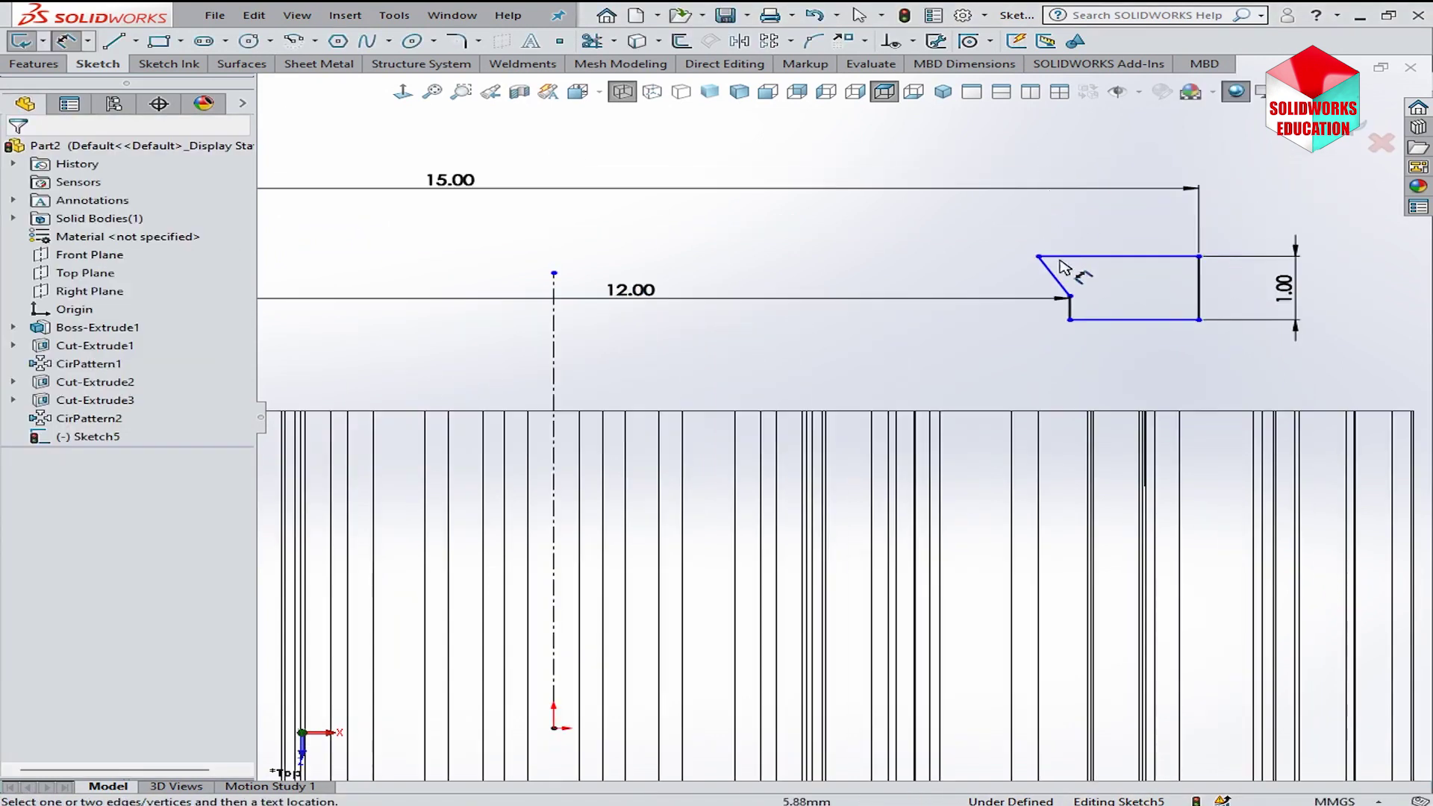
pyautogui.click(1070, 297)
pyautogui.click(1038, 257)
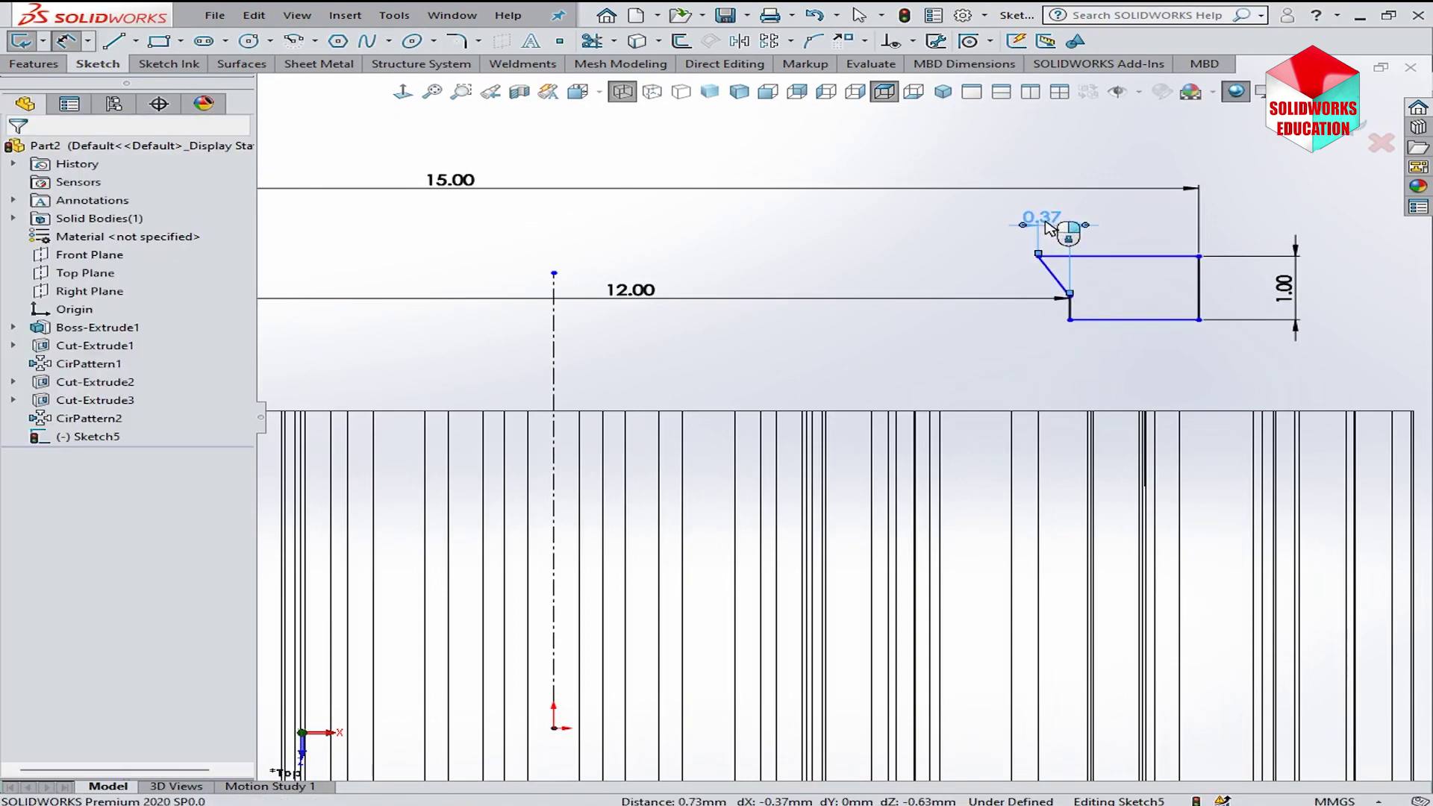
pyautogui.click(1043, 268)
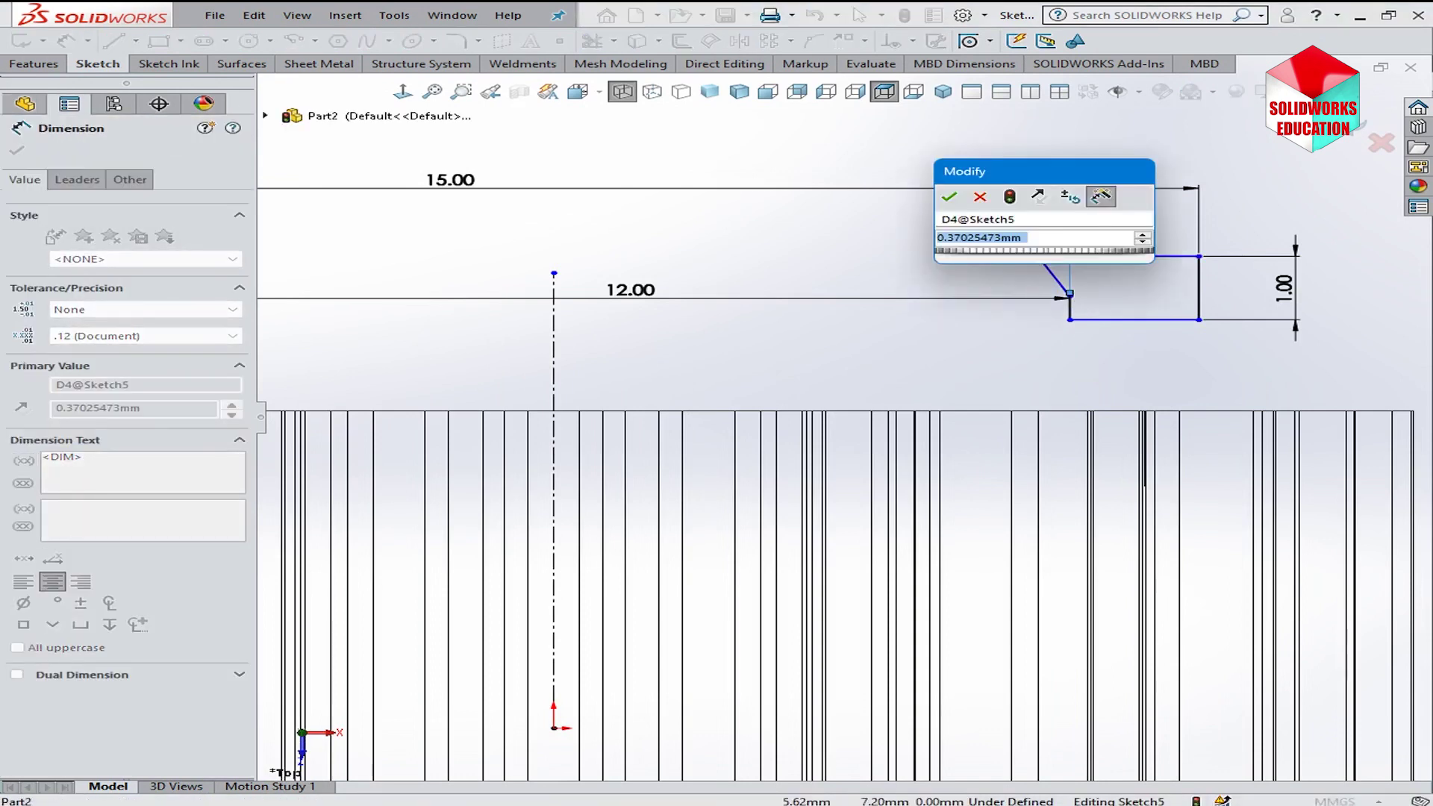
pyautogui.press('Return')
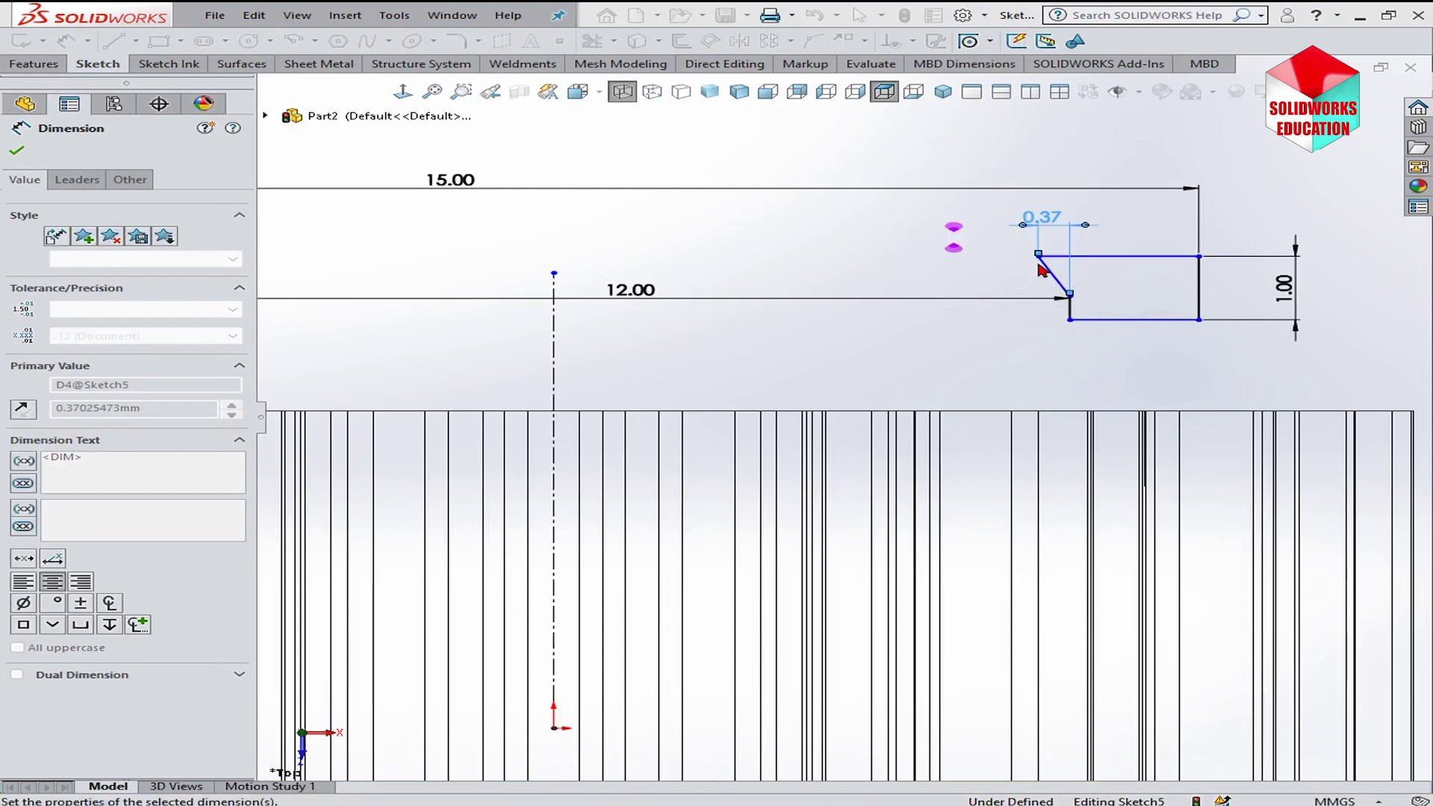
pyautogui.click(1054, 280)
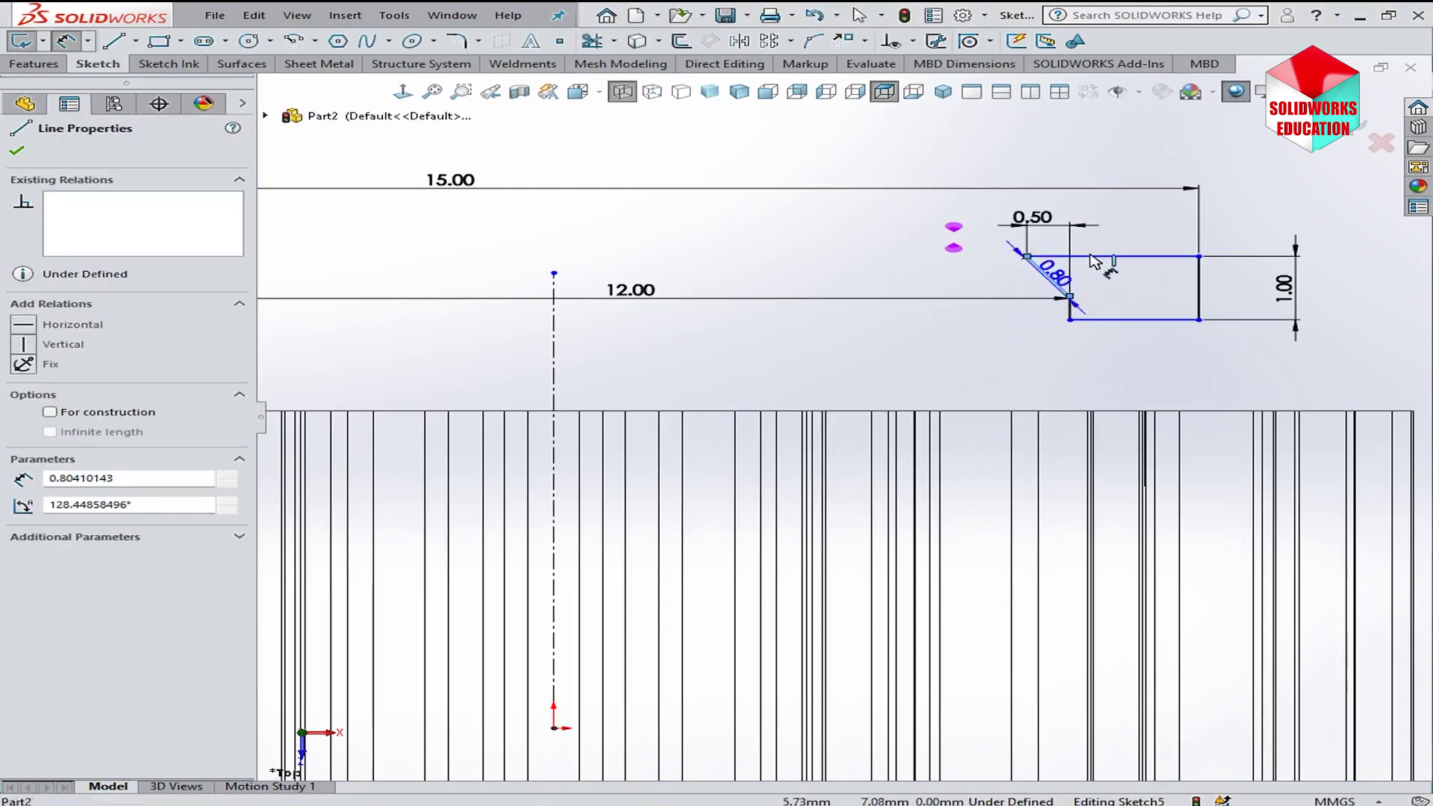
pyautogui.click(1100, 256)
pyautogui.click(1058, 285)
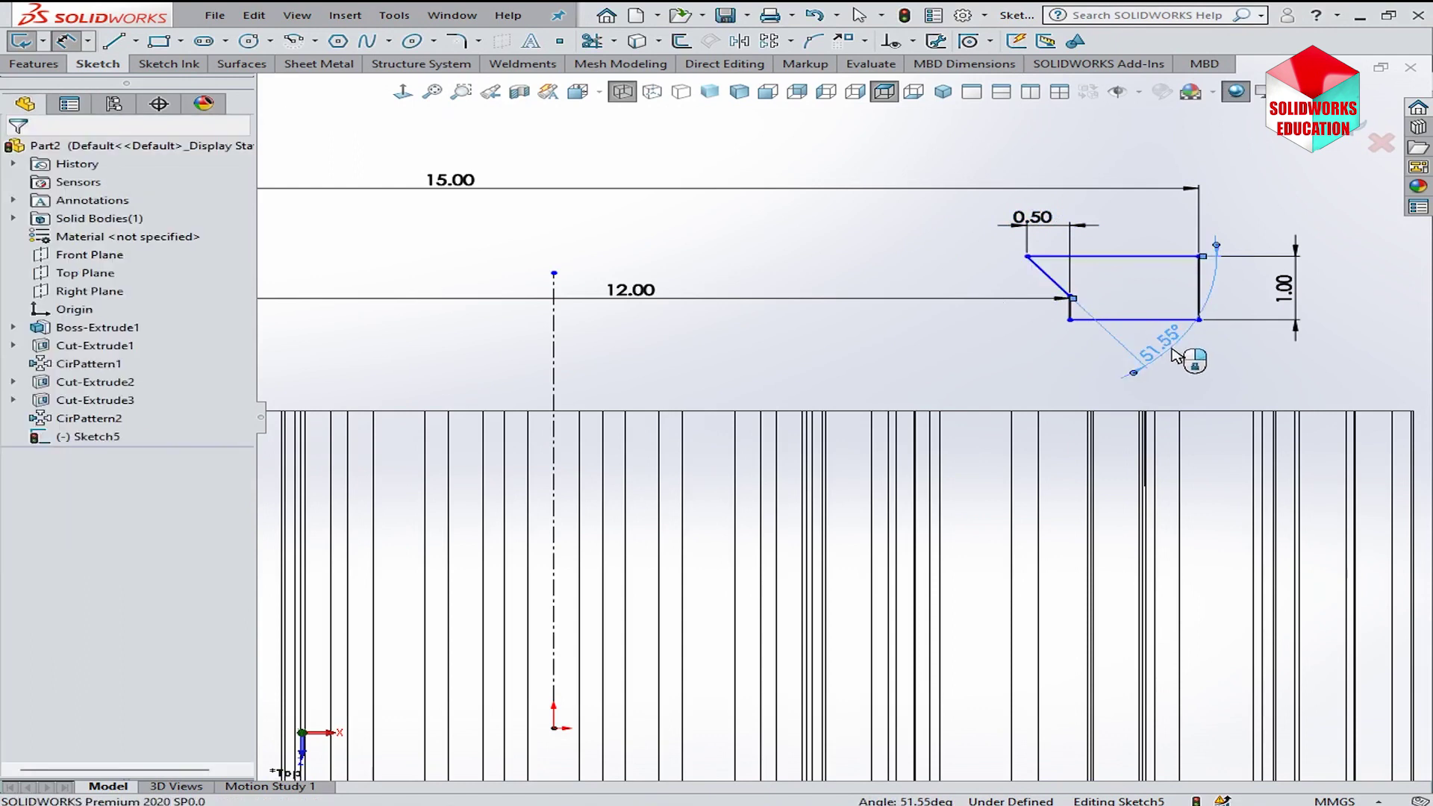
pyautogui.click(1175, 356)
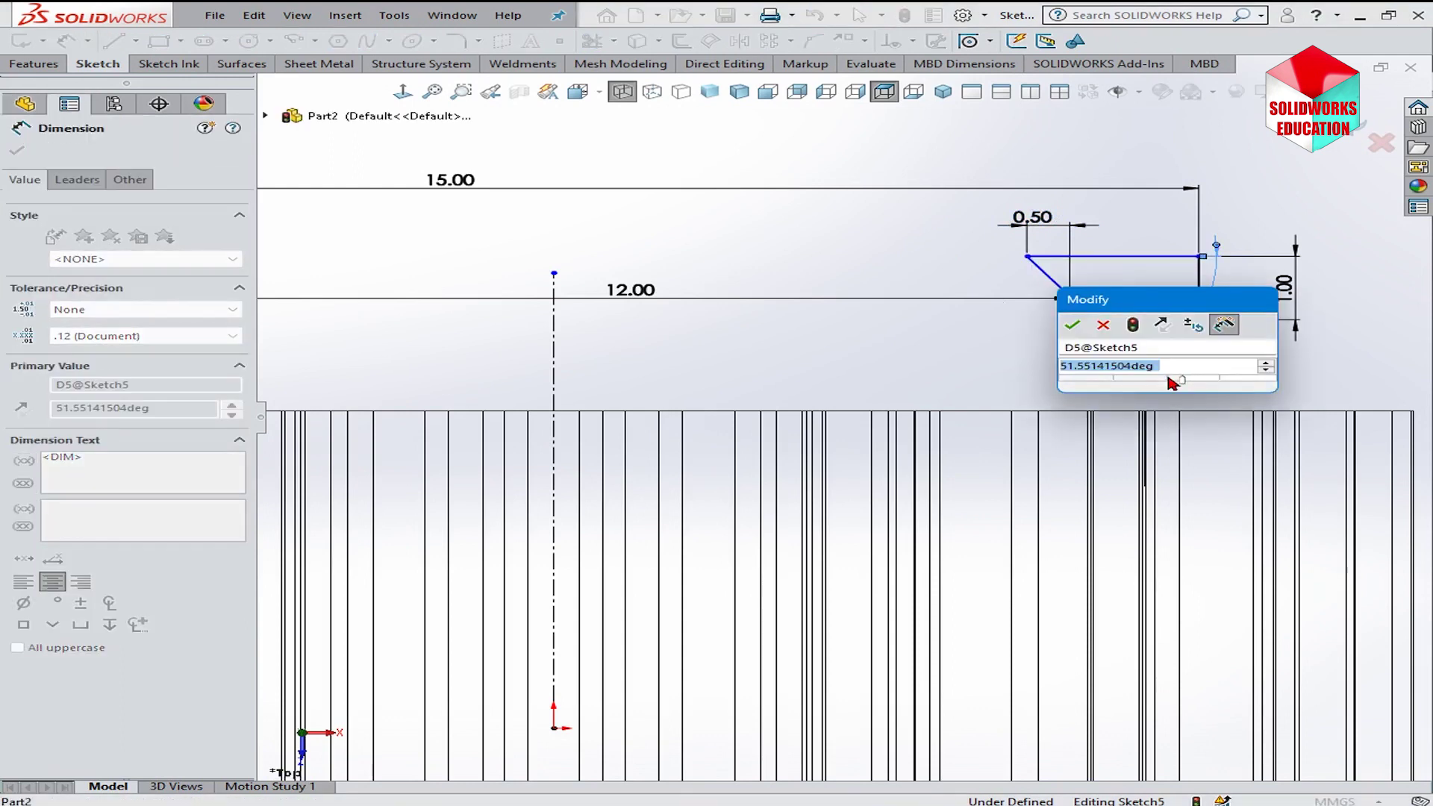
pyautogui.write('45')
pyautogui.press('Return')
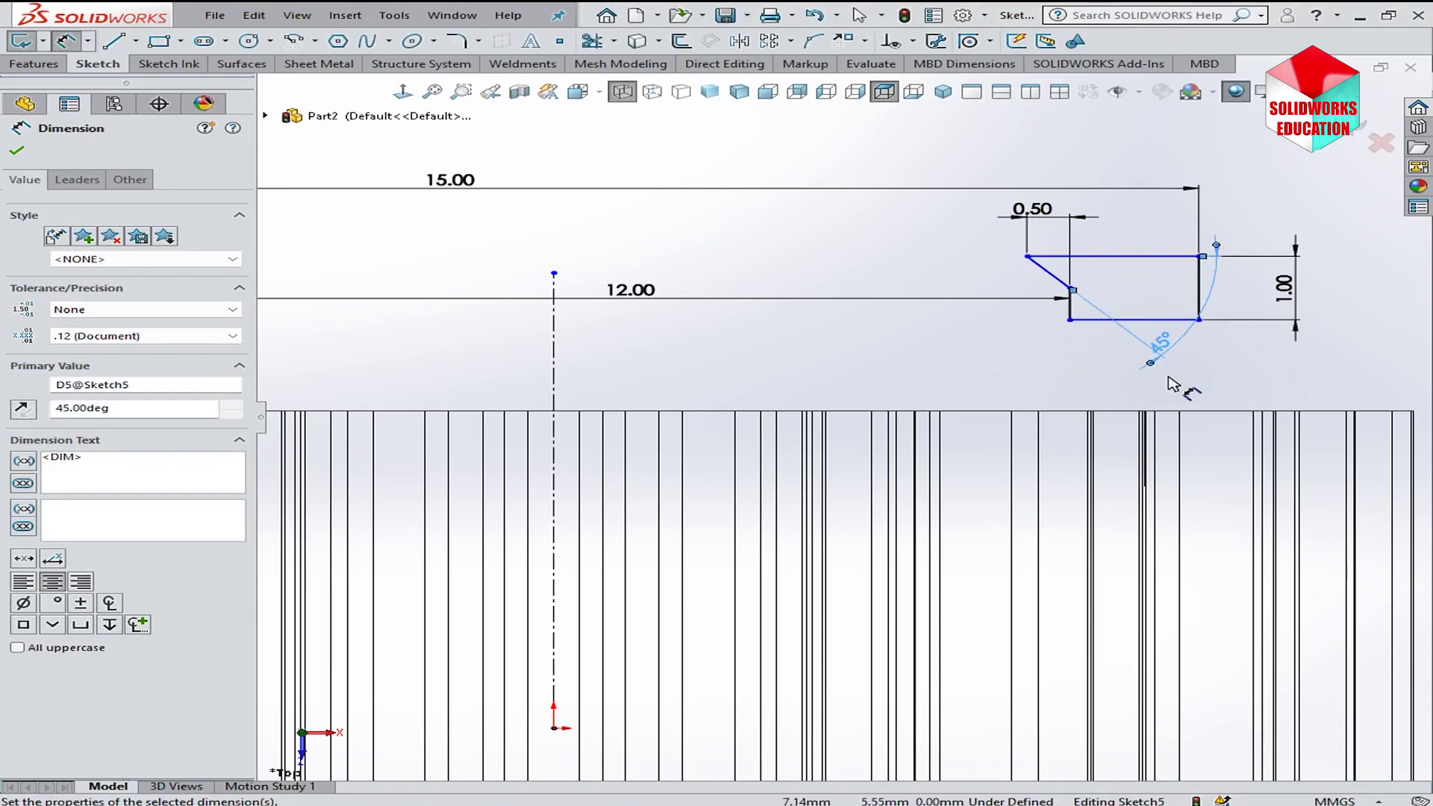
# - Drag the profile's free corner onto the part's top edge and exit the sketch
pyautogui.rightClick(957, 355)
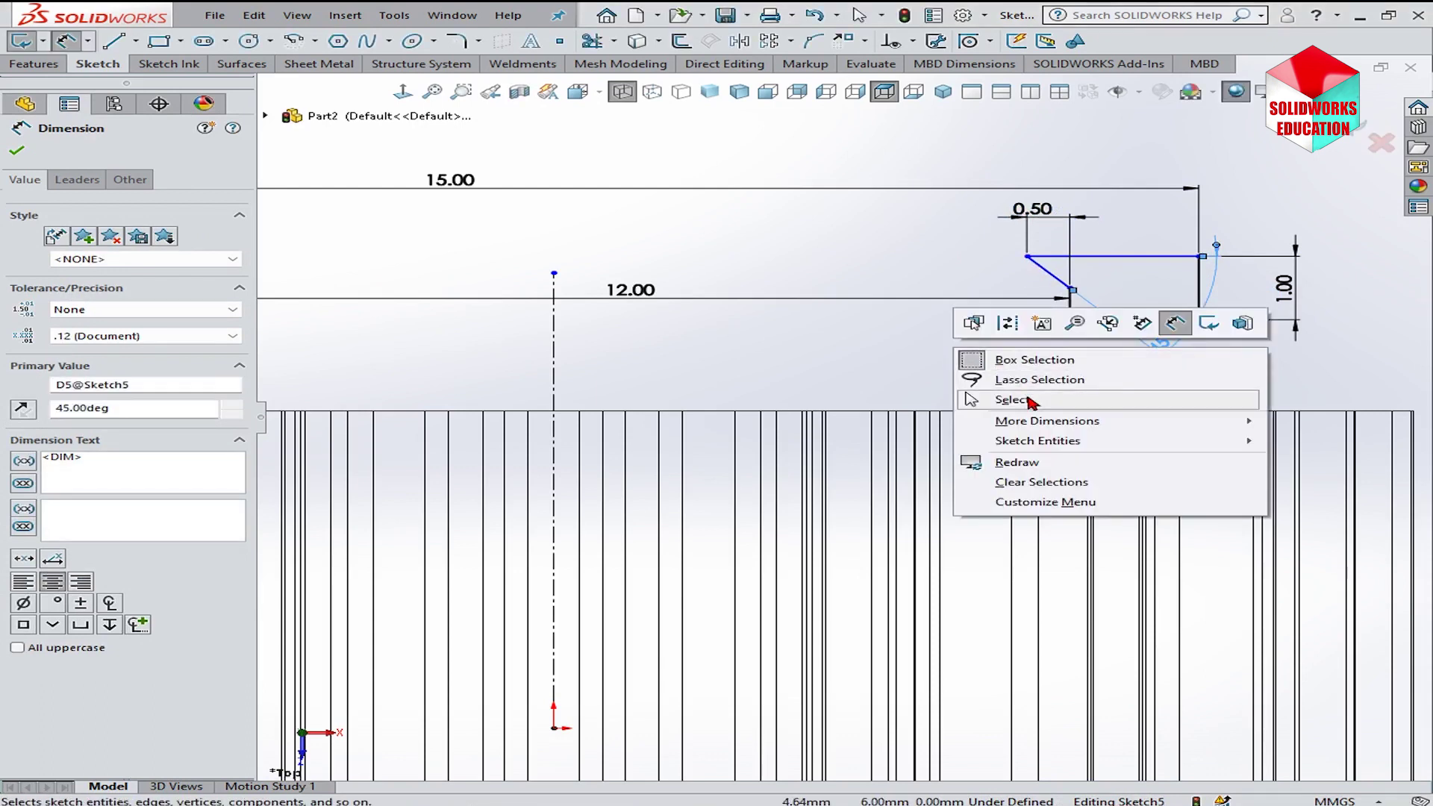
pyautogui.click(983, 400)
pyautogui.moveTo(1198, 257); pyautogui.dragTo(1200, 412)
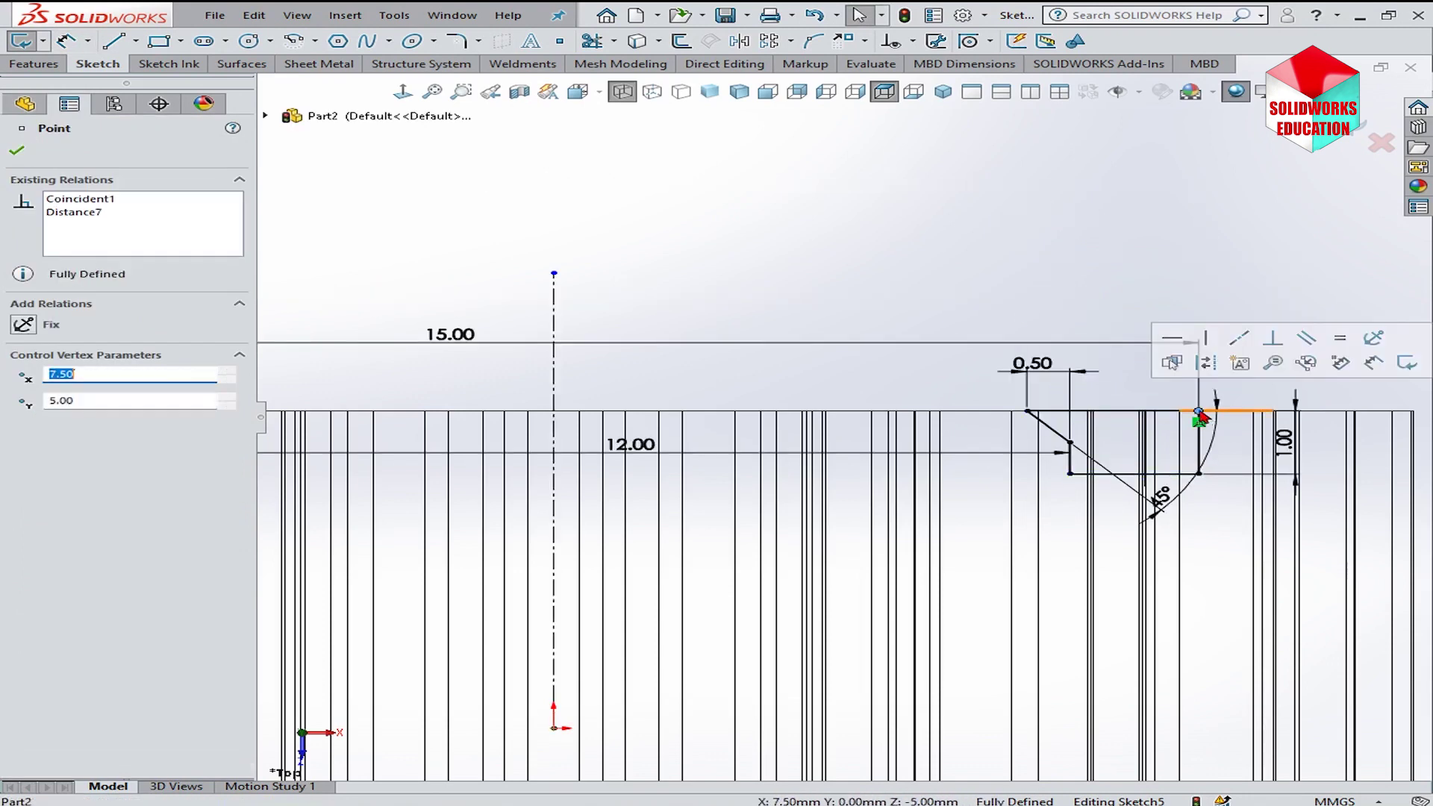
pyautogui.click(1098, 249)
pyautogui.hotkey('ctrl', 'b')
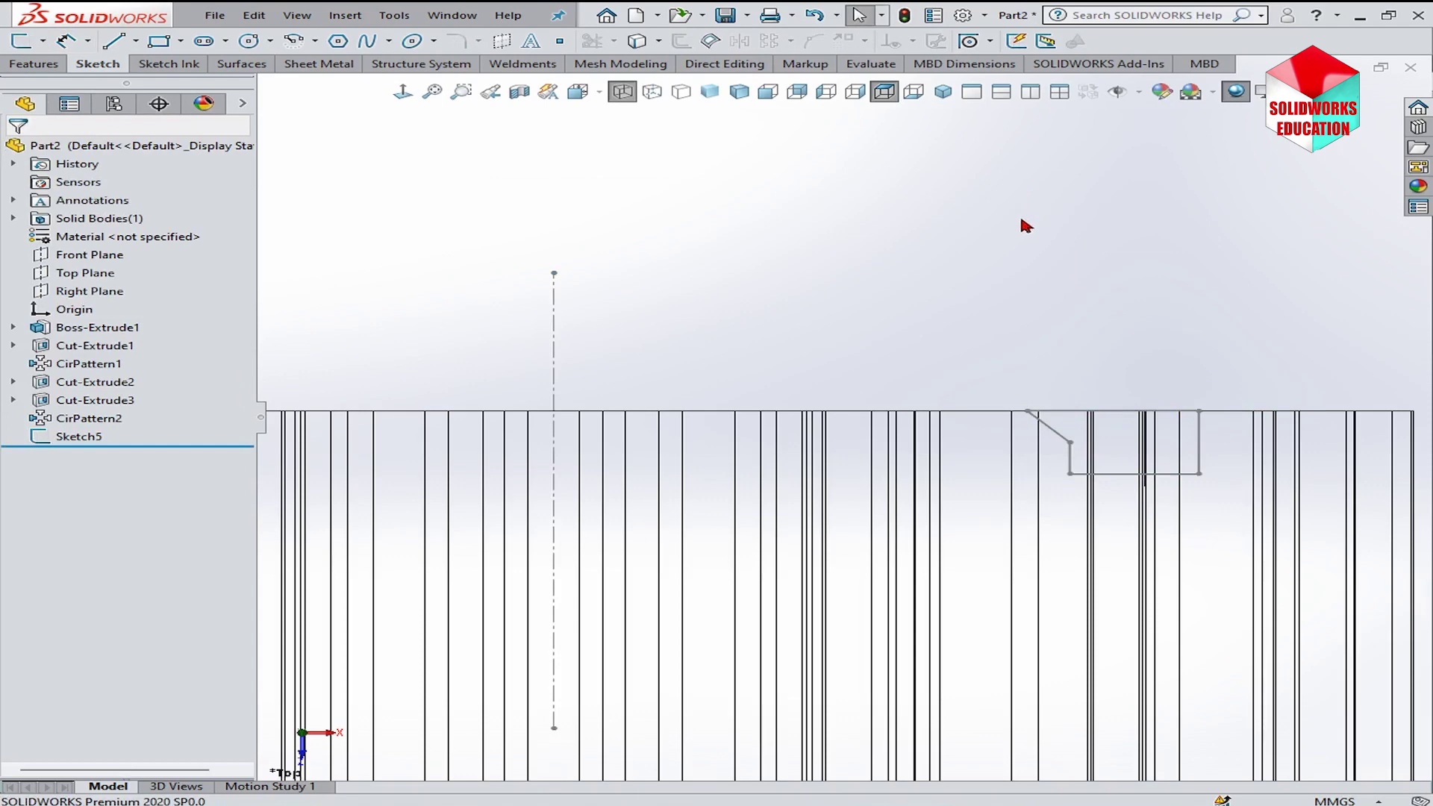
# - Show the fitted gear isometric, shaded with edges, orbited toward the bore, with Sketch5 selected
pyautogui.press('f')
pyautogui.click(942, 91)
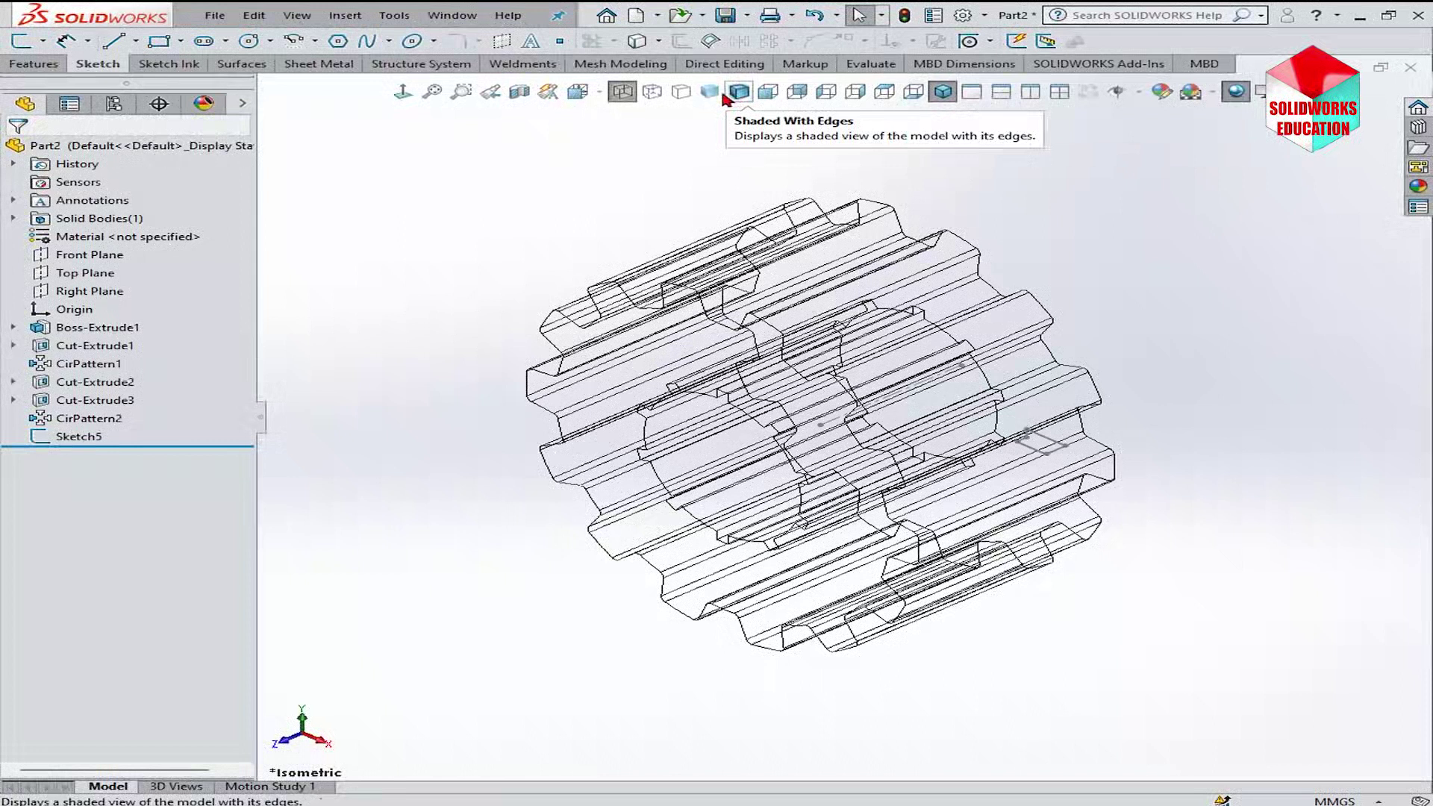
pyautogui.click(739, 91)
pyautogui.moveTo(895, 448)
pyautogui.mouseDown(button='middle')
pyautogui.moveTo(713, 333)
pyautogui.moveTo(296, 474)
pyautogui.mouseUp(button='middle')
pyautogui.click(79, 437)
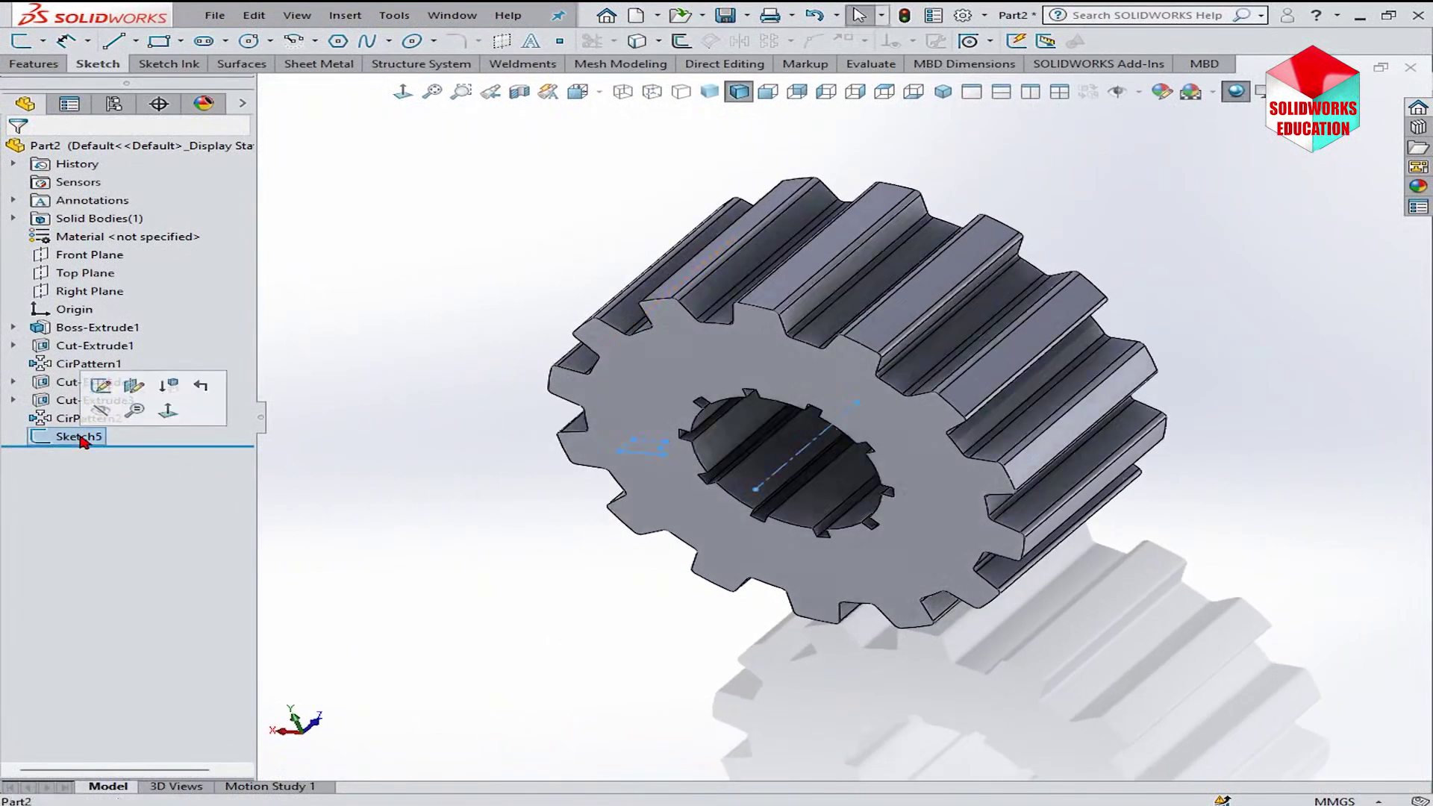
pyautogui.click(44, 67)
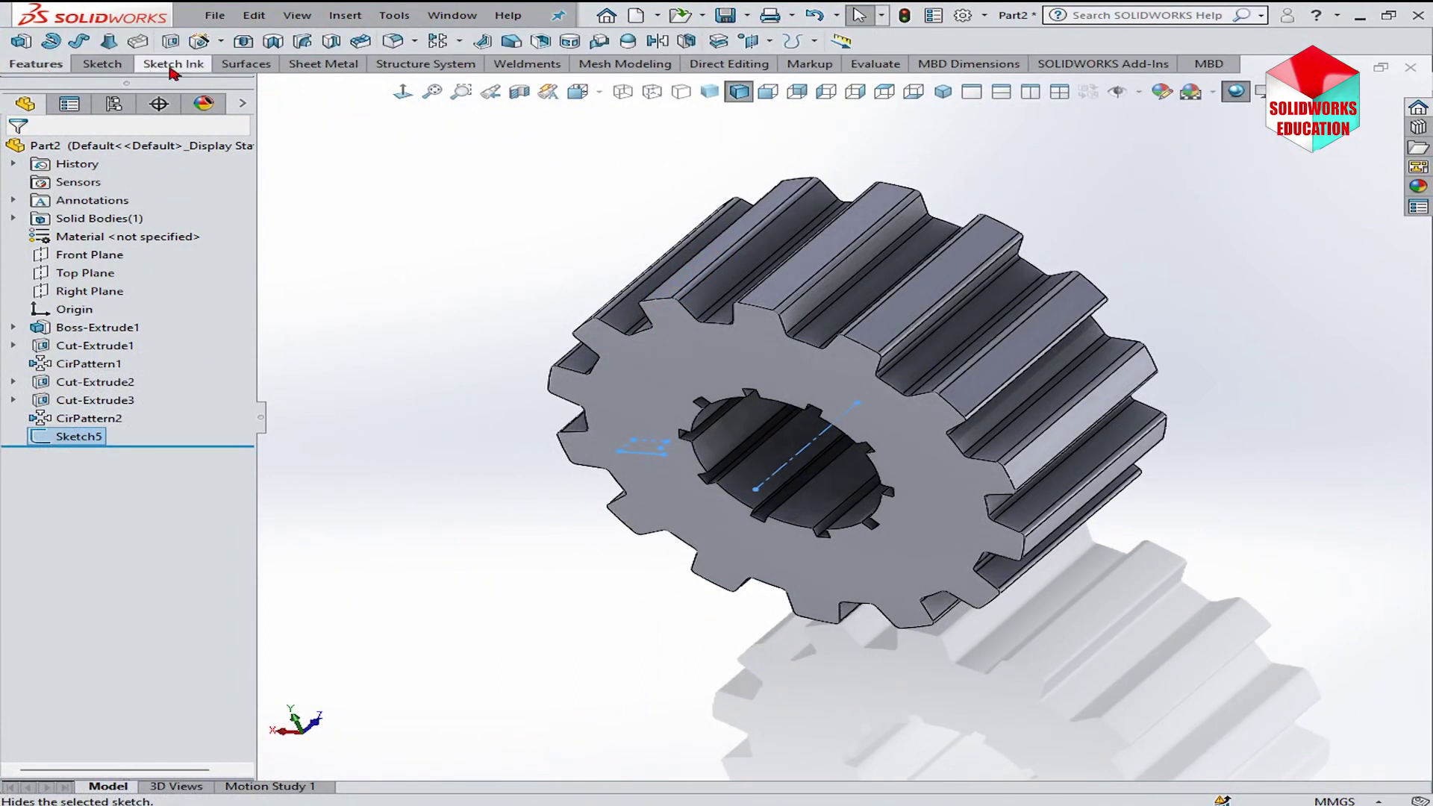
# - Revolve Sketch5 as a Blind 360° cut, creating Cut-Revolve1's stepped recess, and view it isometrically
pyautogui.click(274, 42)
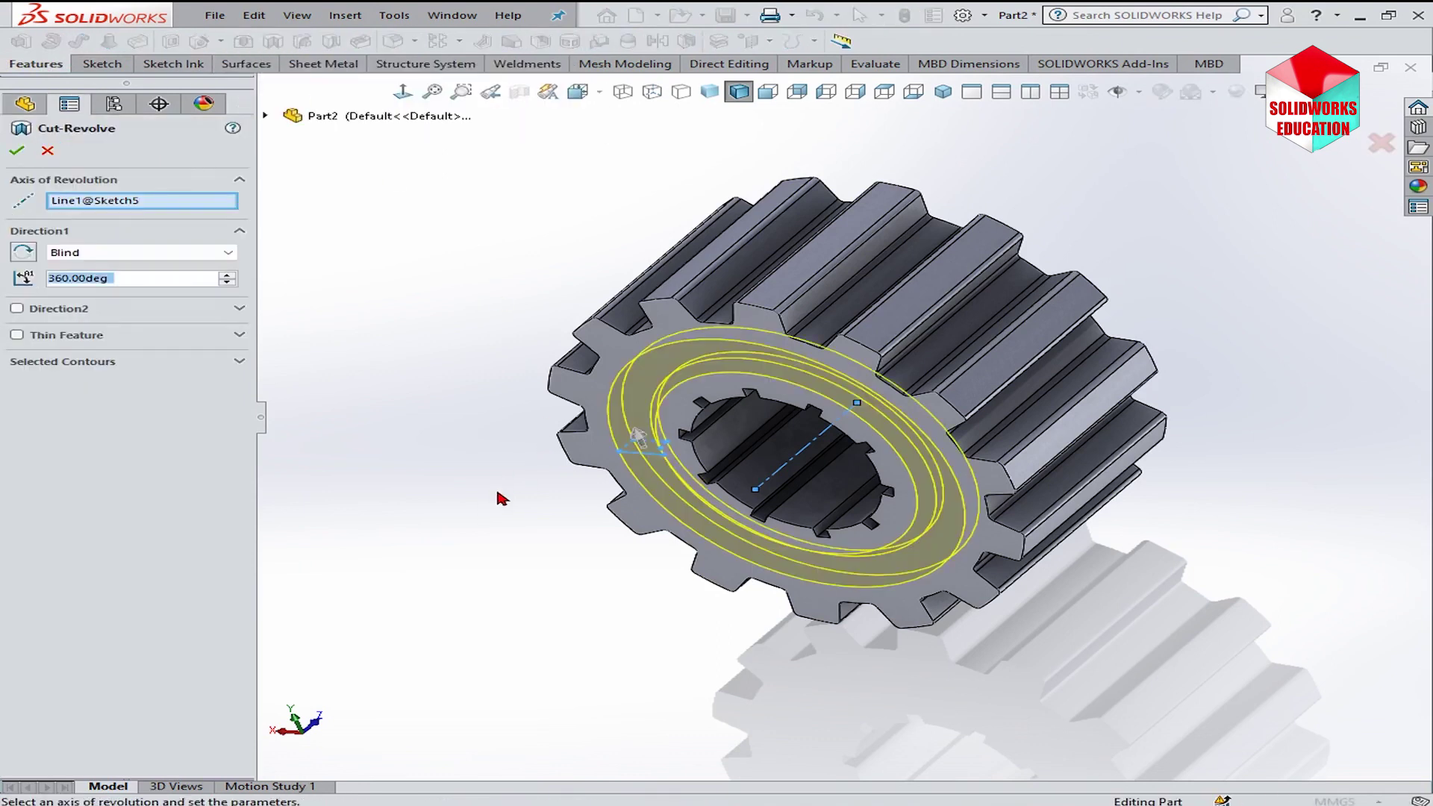
pyautogui.click(20, 151)
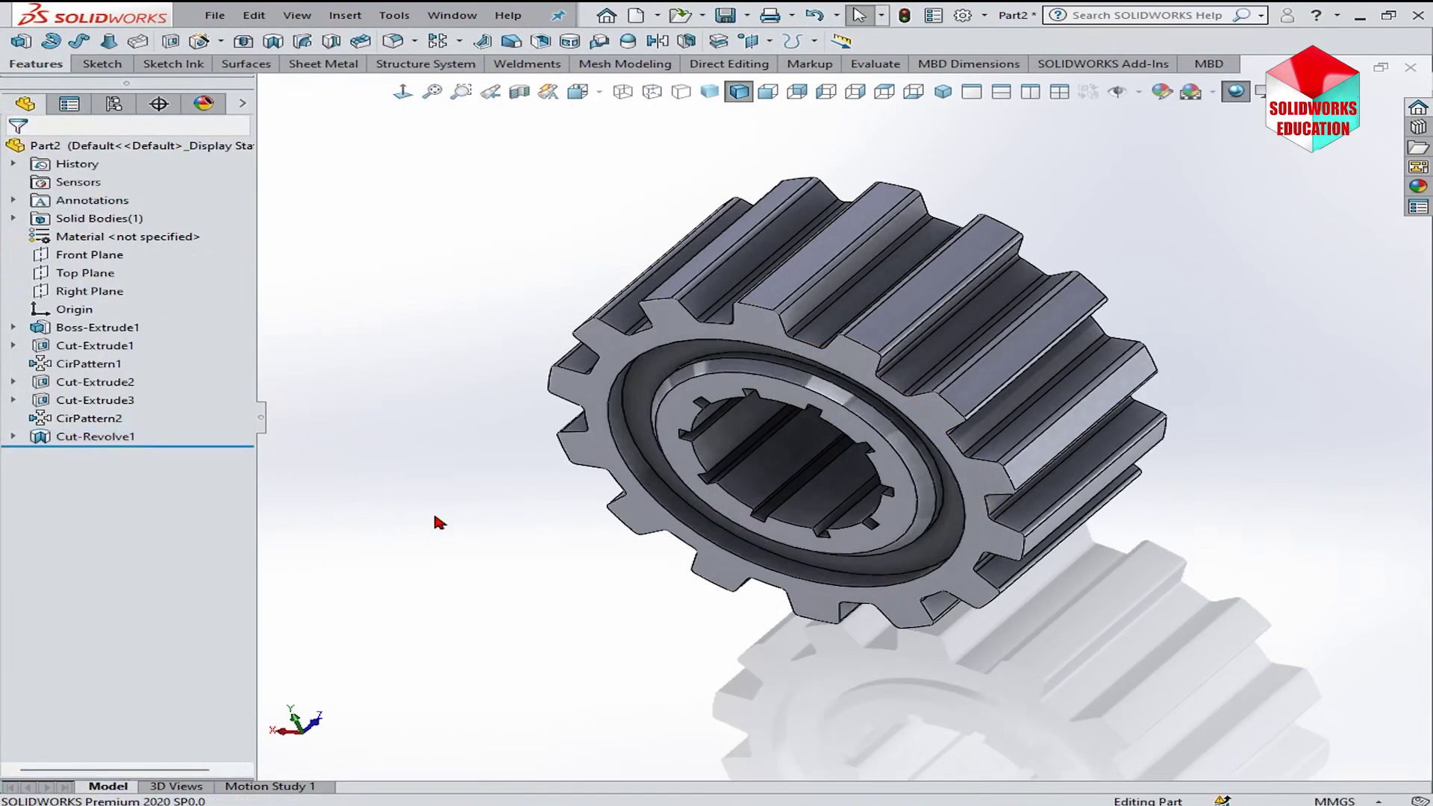
pyautogui.hotkey('ctrl', '7')
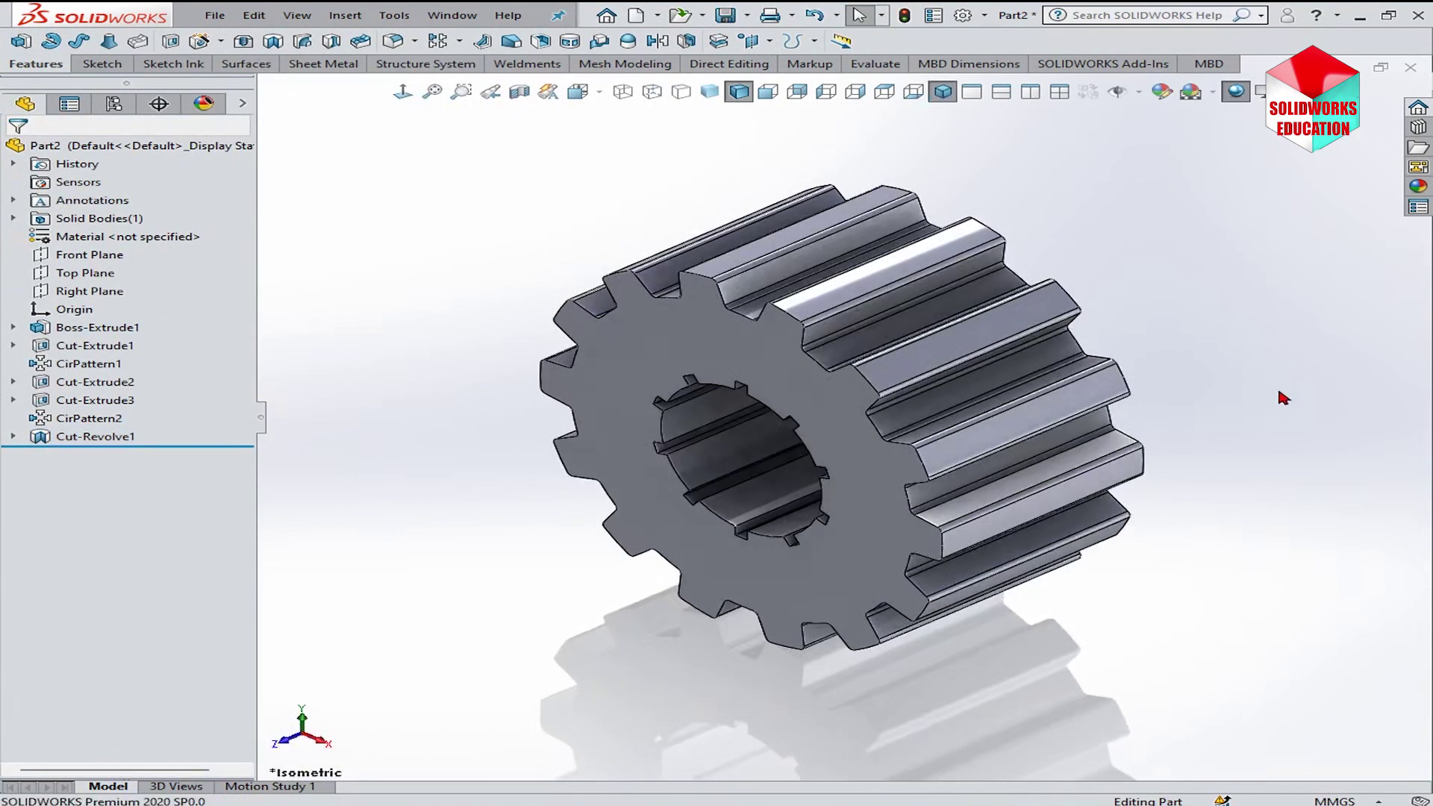
pyautogui.click(198, 437)
# - Mirror Cut-Revolve1 across the Front Plane as Mirror1, then orbit to check the opposite face
pyautogui.click(112, 256)
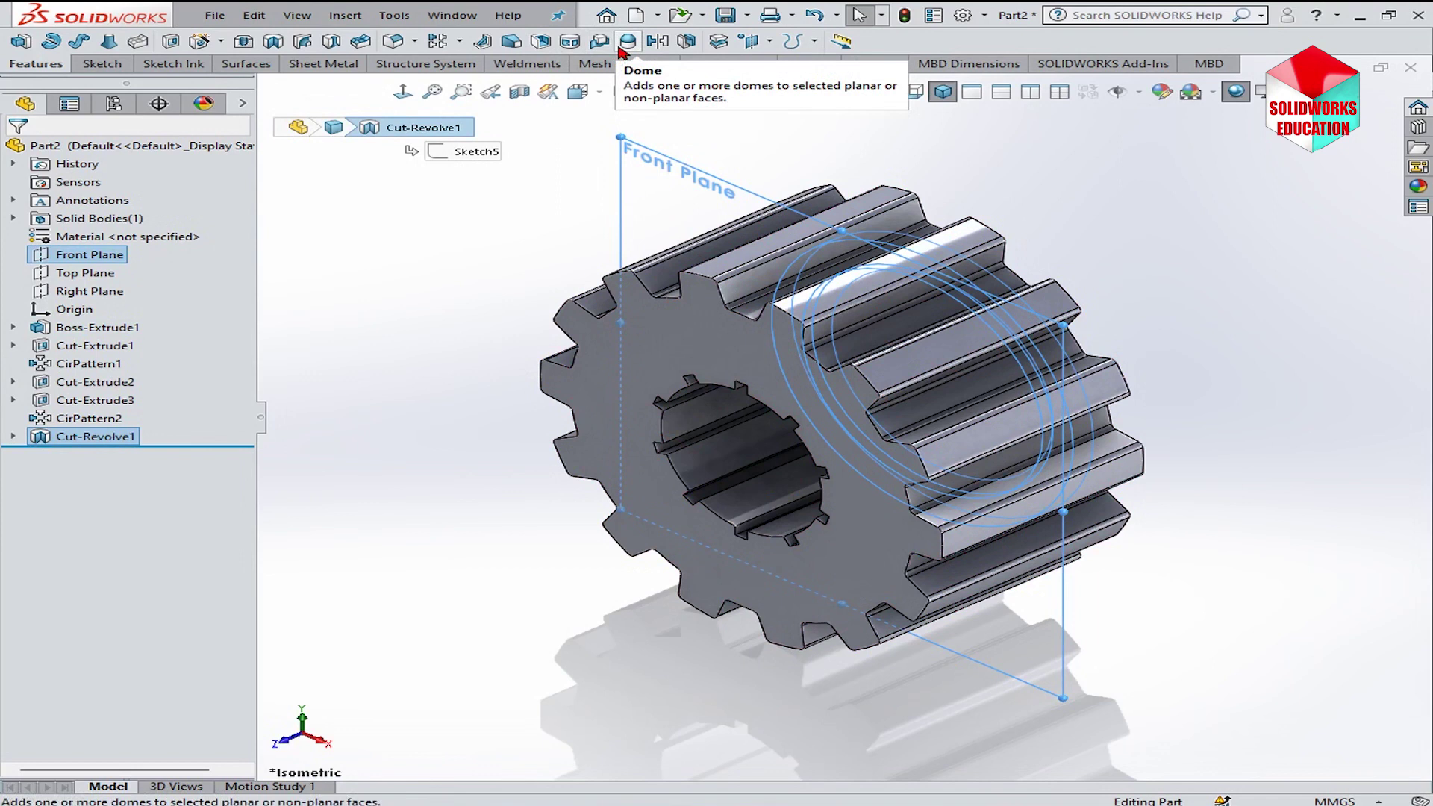
pyautogui.click(658, 41)
pyautogui.click(1362, 119)
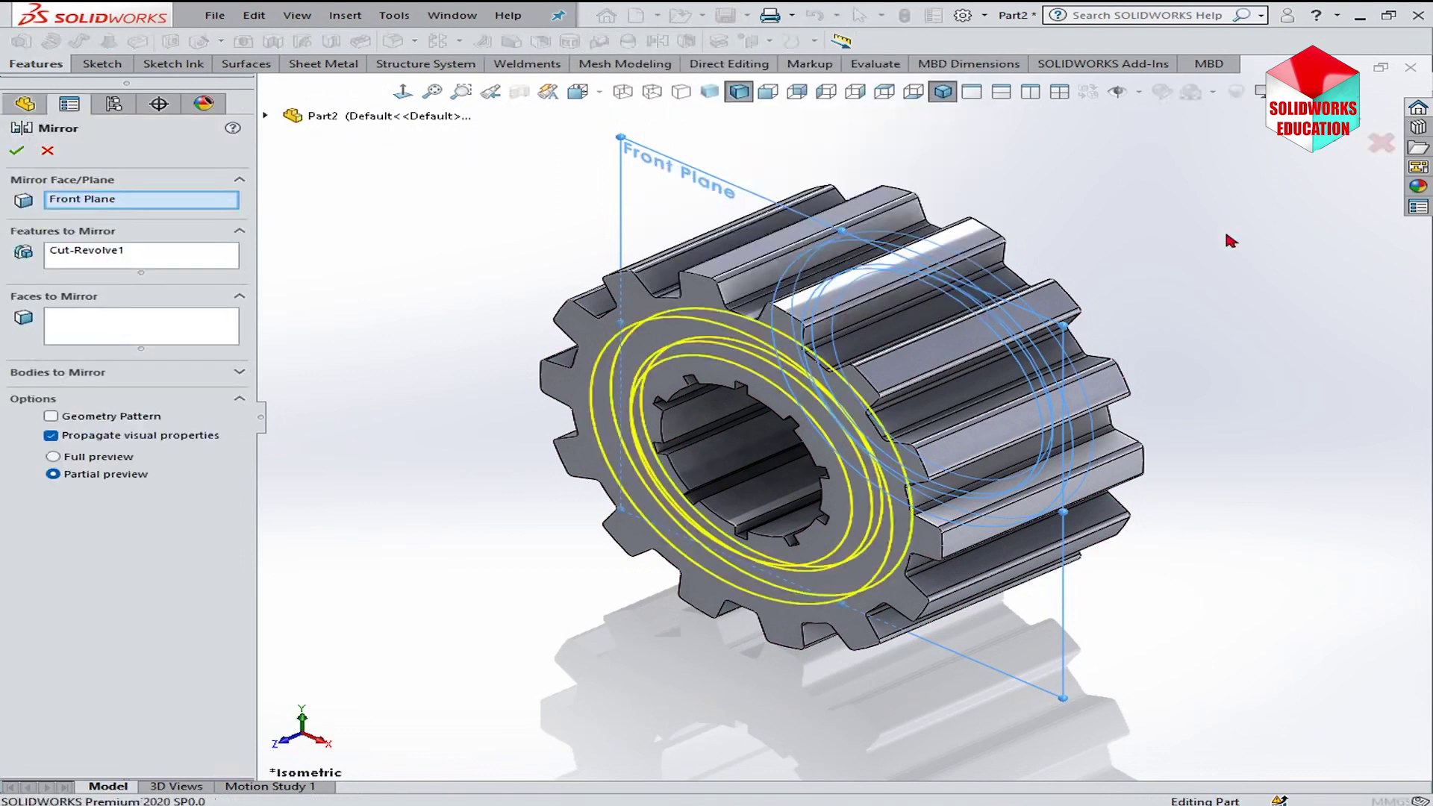
pyautogui.moveTo(1230, 241); pyautogui.dragTo(1398, 187, button='middle')
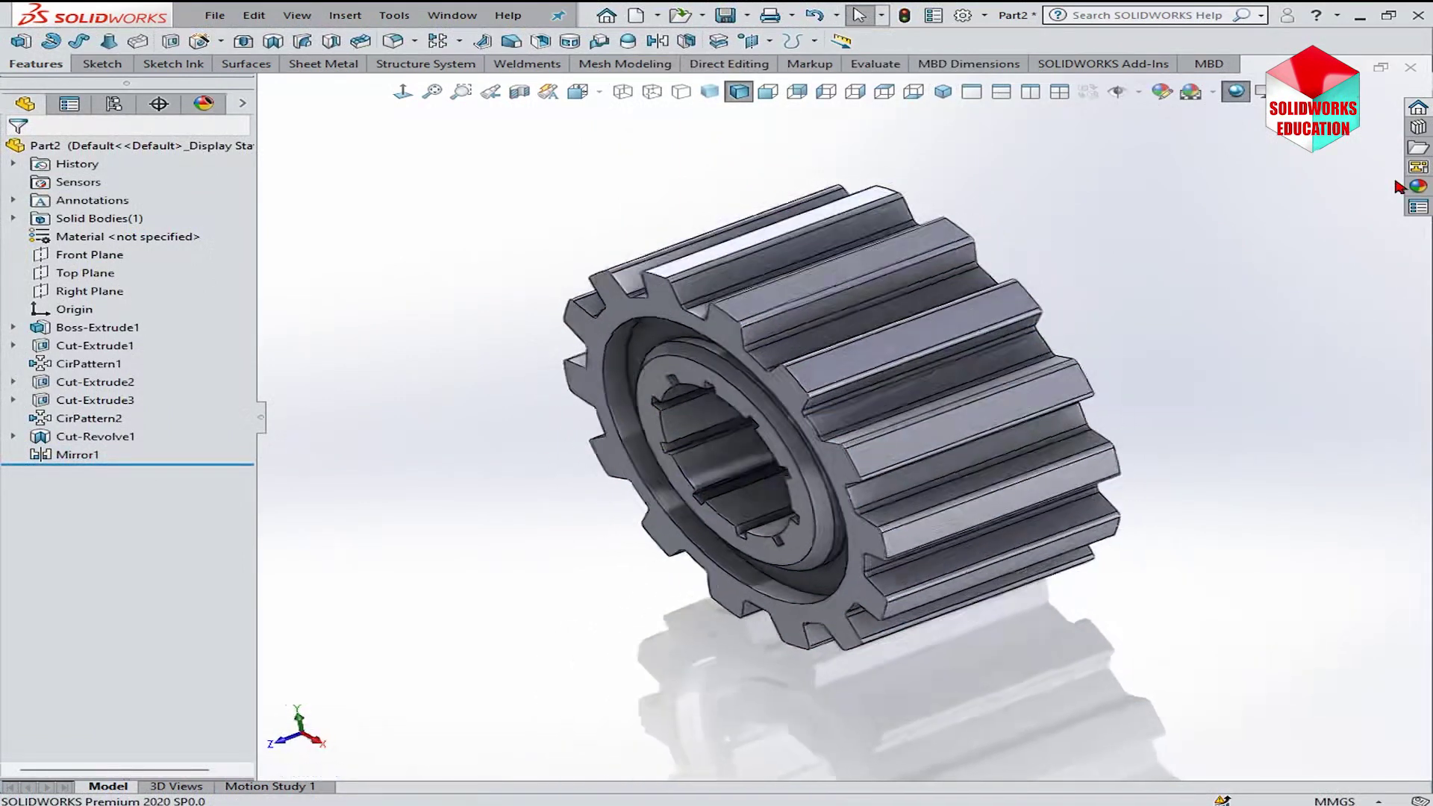